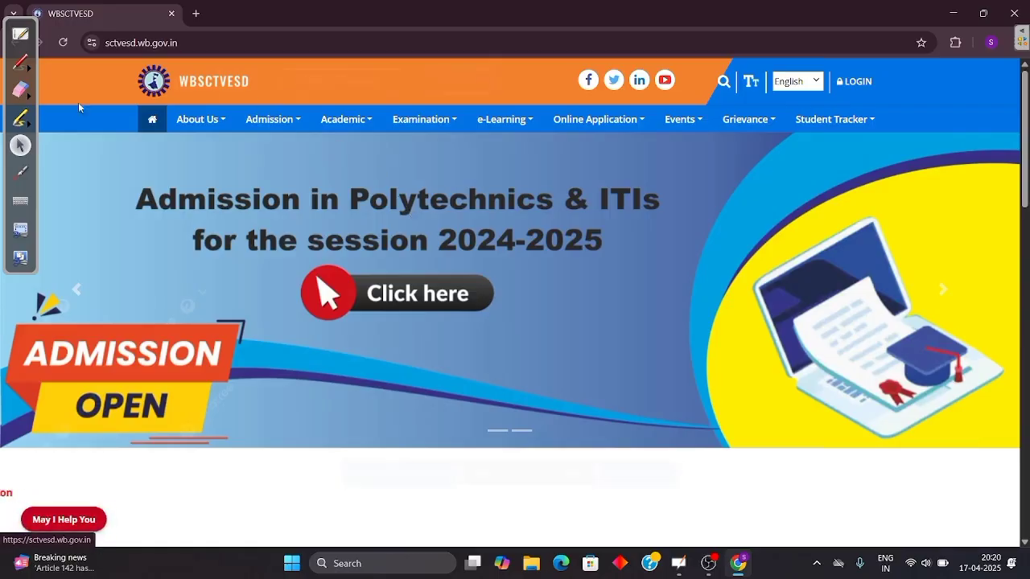
Step: Open the Polytechnic admission page from the WBSCTVESD site's Admission section
click(21, 61)
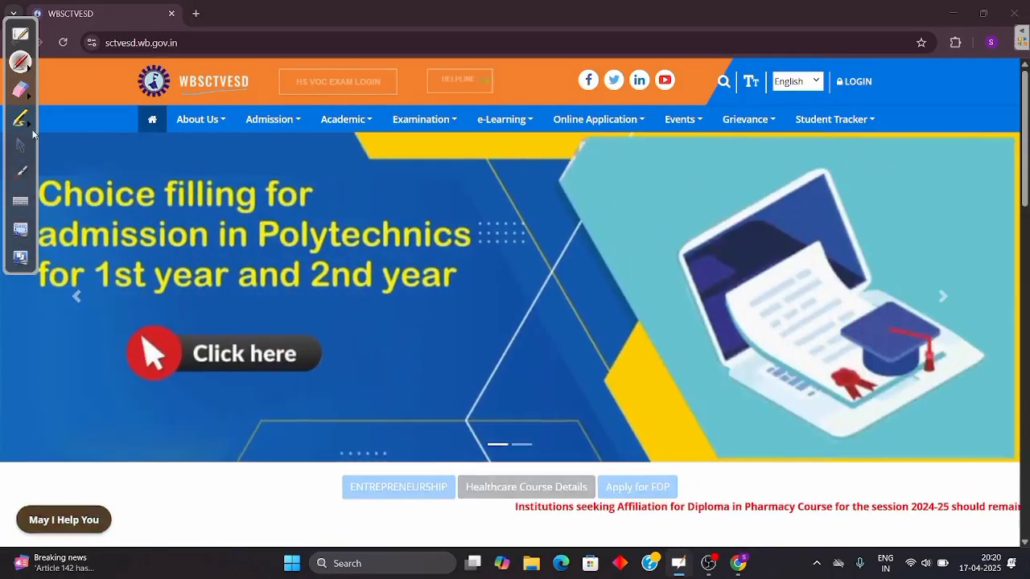
click(20, 89)
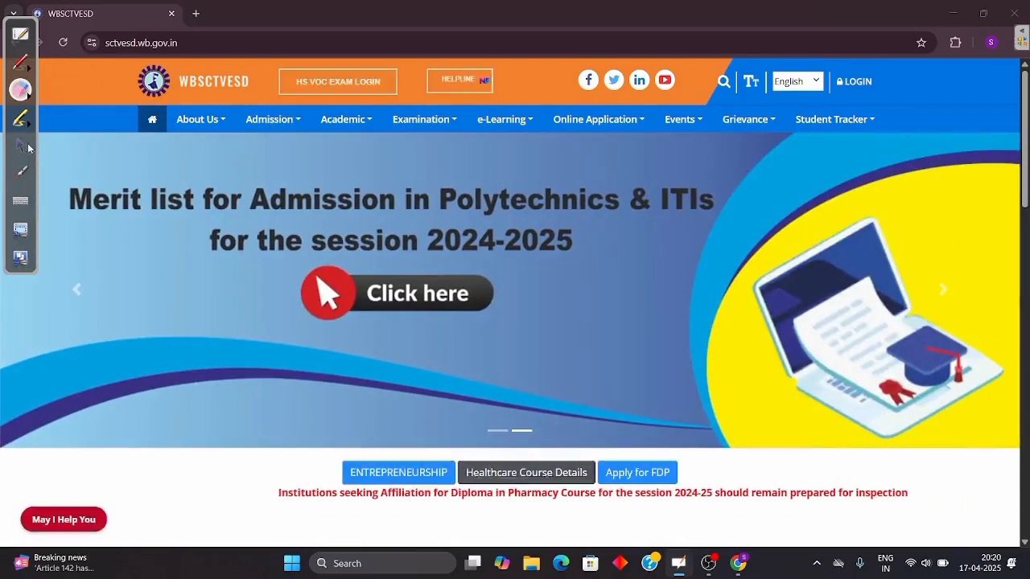
click(21, 144)
click(271, 119)
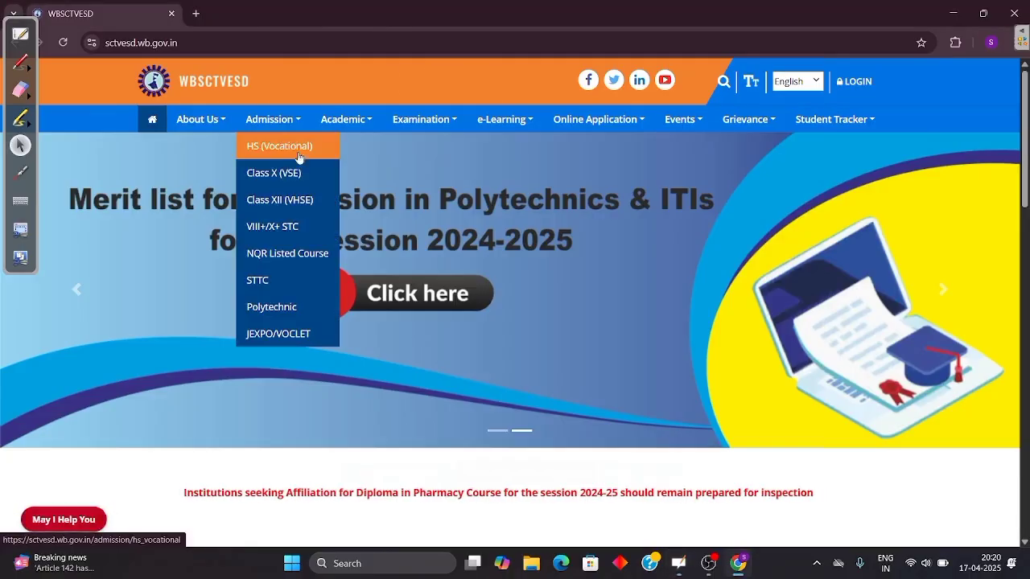
click(271, 309)
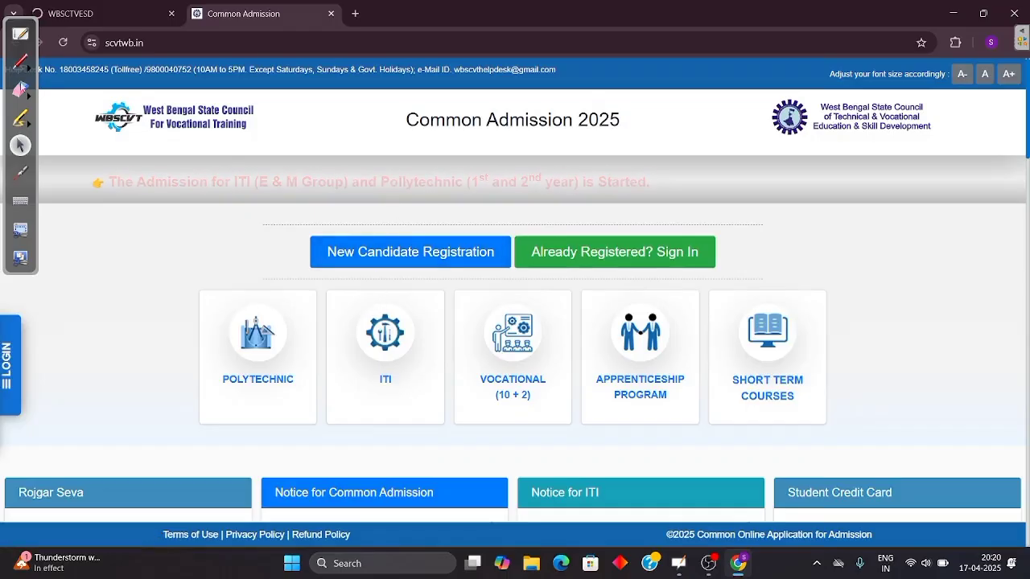
Step: Tick and underline the Common Admission 2025 heading in pen, and erase the marks
click(22, 62)
drag(364, 112, 452, 90)
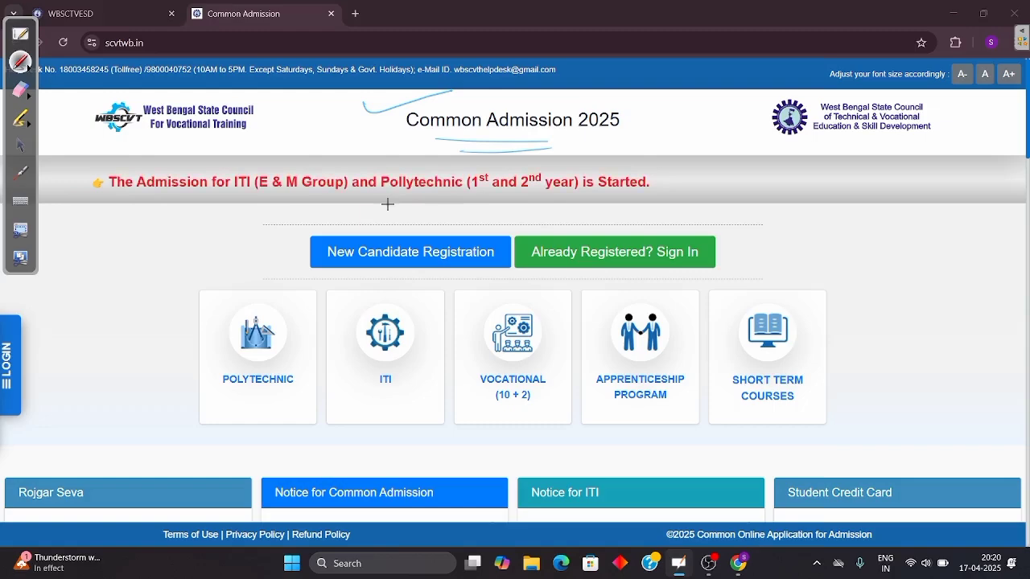
click(20, 89)
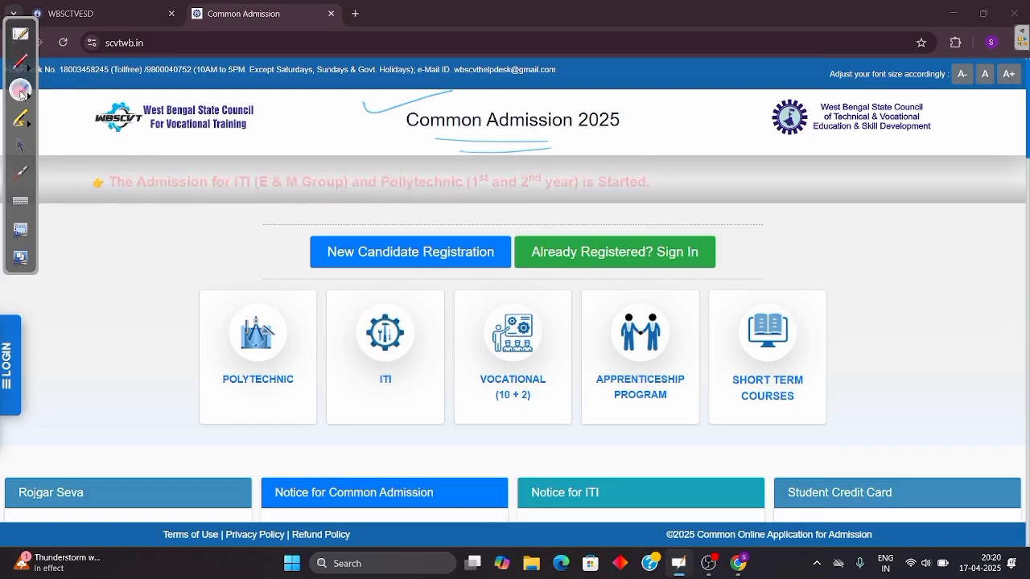
drag(370, 98, 415, 100)
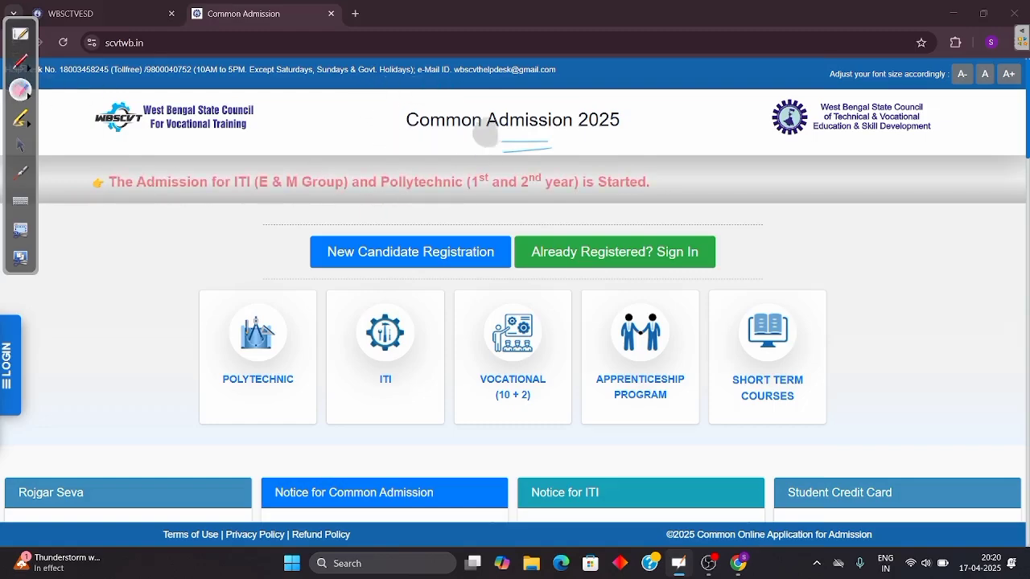
drag(485, 127, 515, 145)
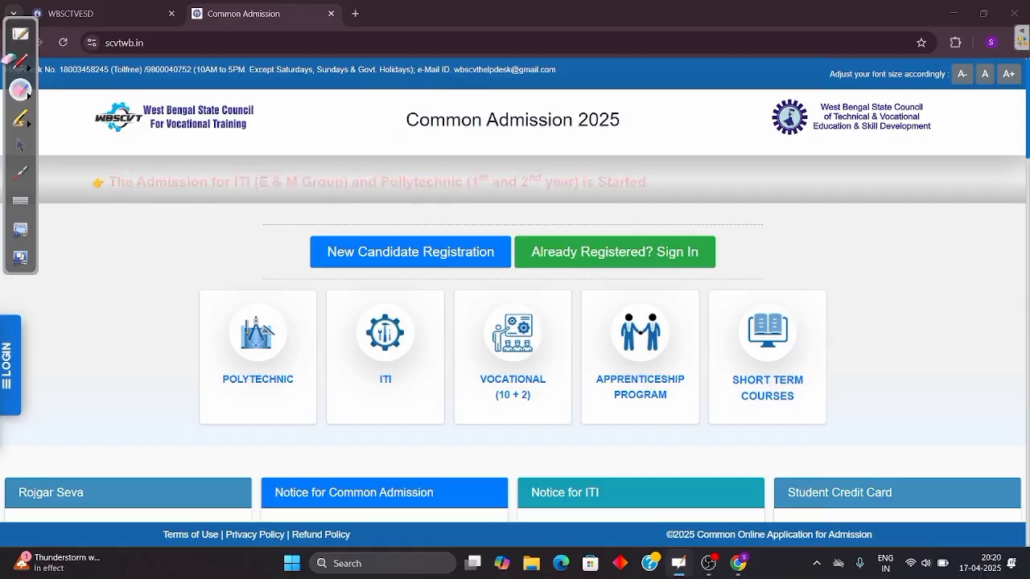
Step: Tick the Polytechnic, ITI and Vocational (10 + 2) cards in pen, and erase the ticks
click(29, 61)
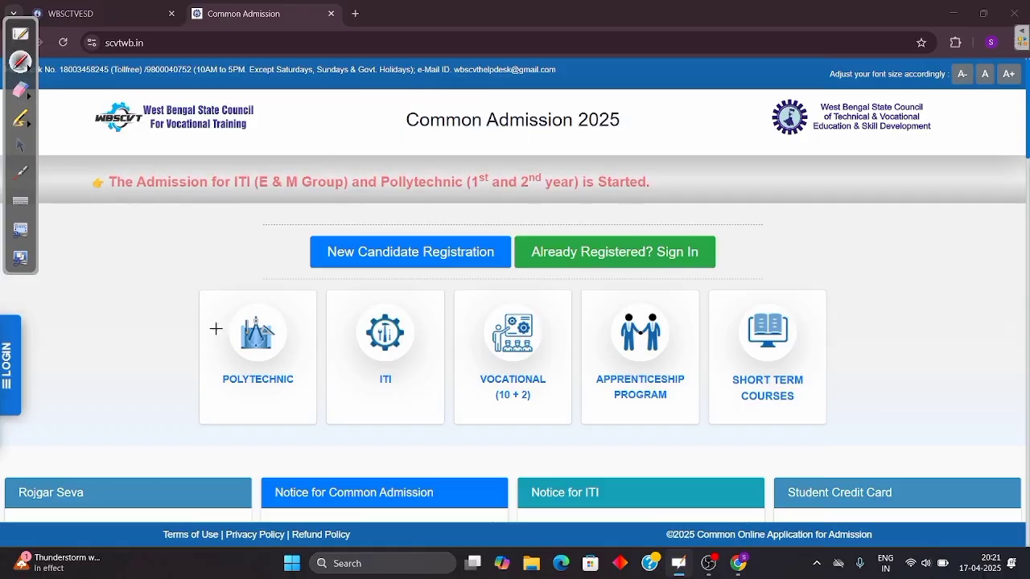
drag(204, 291, 289, 268)
drag(348, 294, 437, 276)
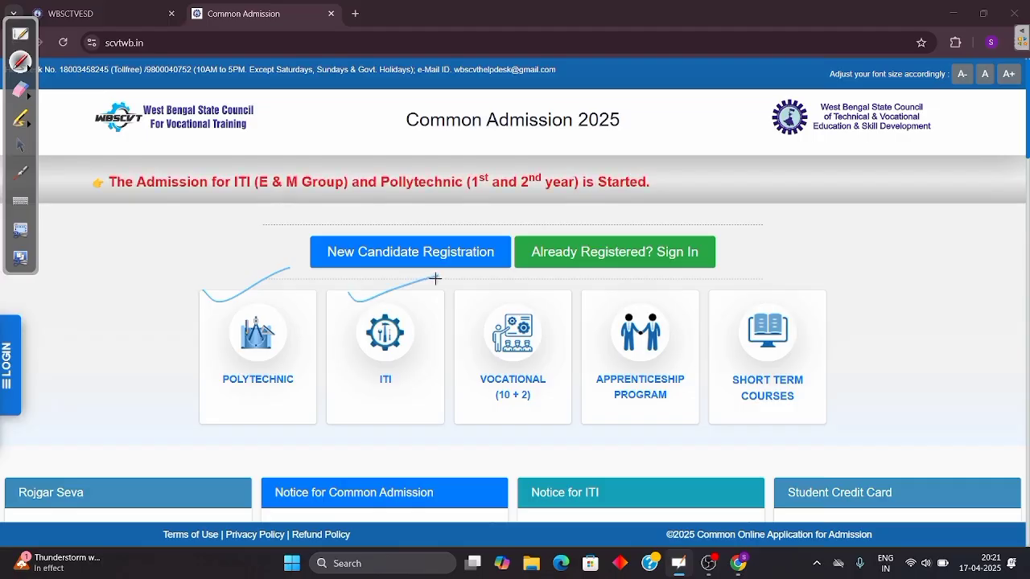
drag(479, 307, 553, 288)
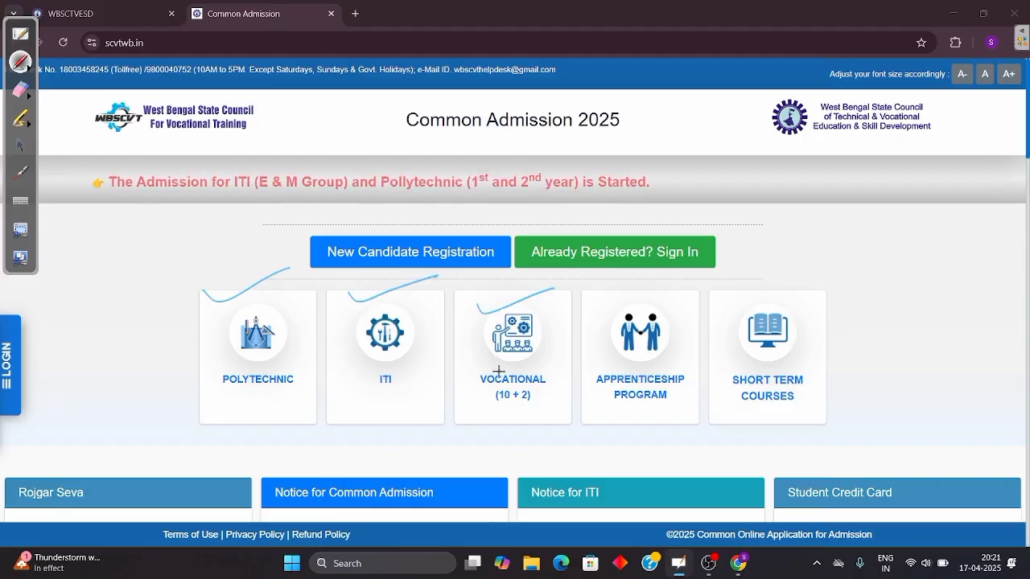
click(20, 89)
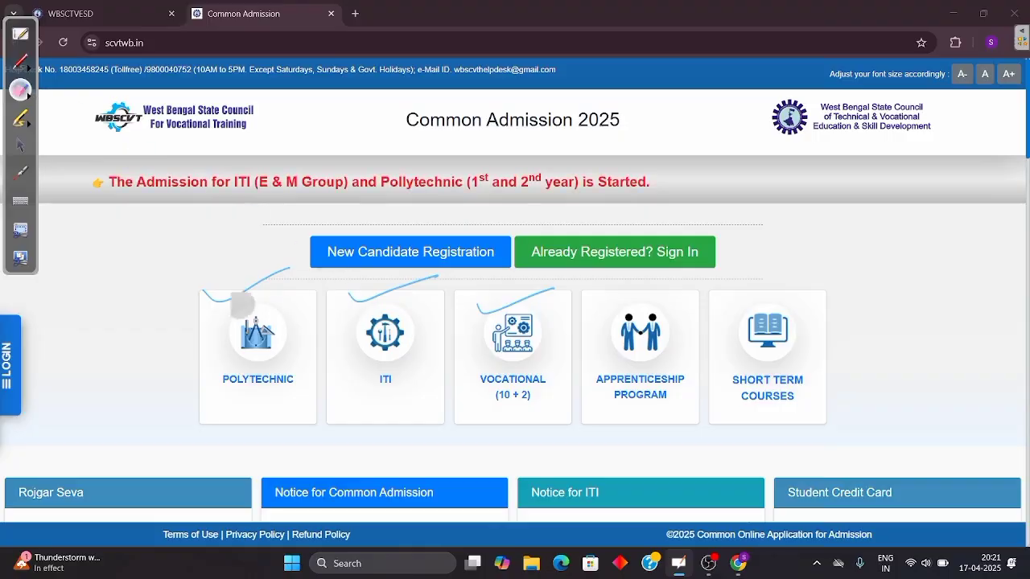
click(273, 275)
drag(259, 297, 558, 280)
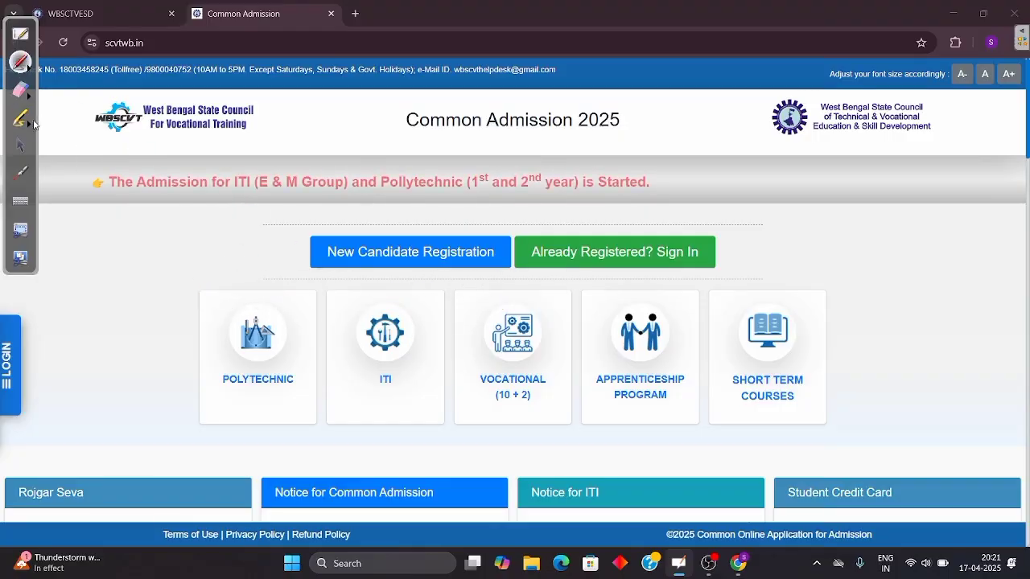
Step: Return to the normal pointer and open the New Candidate Registration form
click(21, 144)
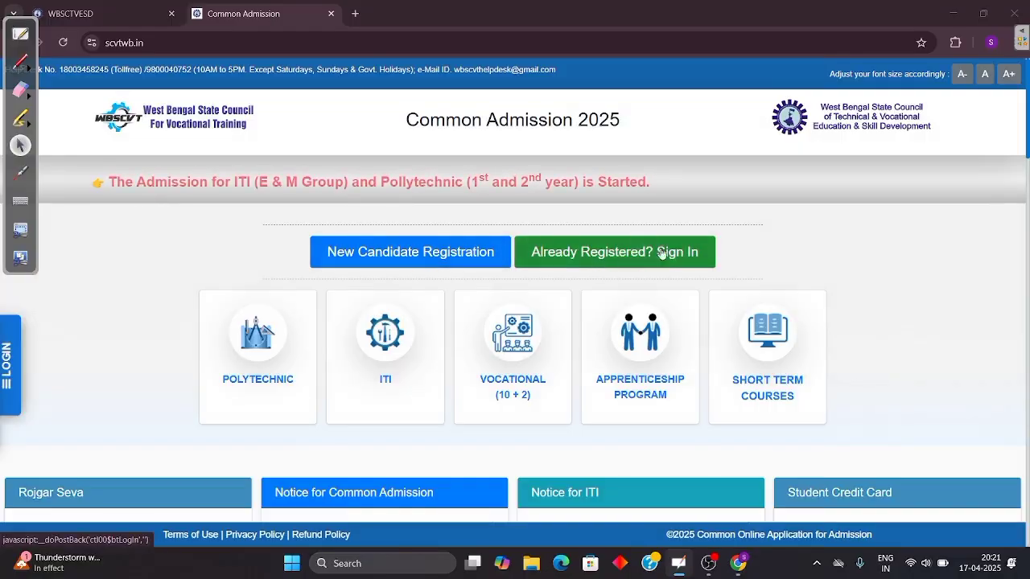
click(422, 256)
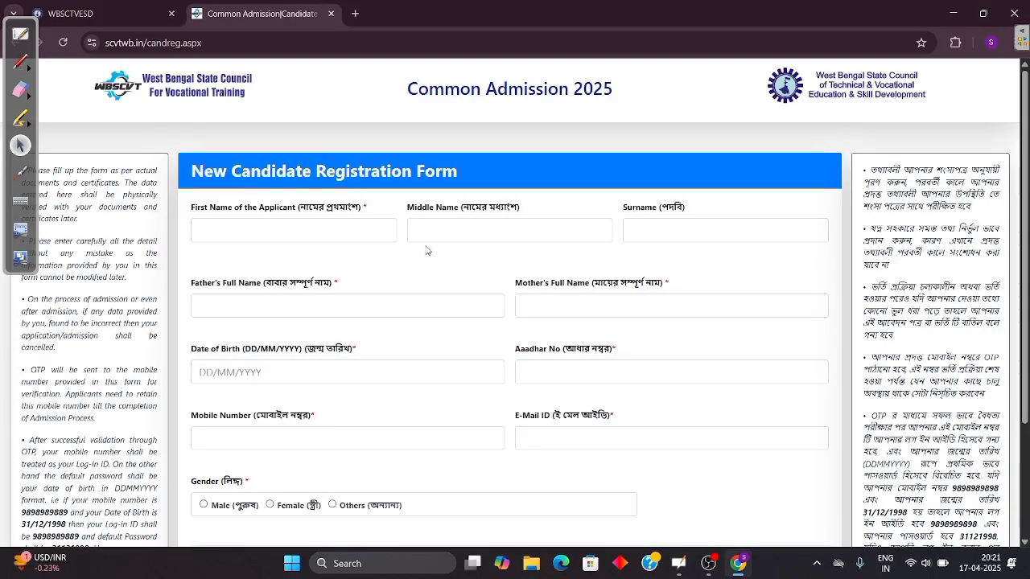
Step: Tick the registration form's name, parents' name, date of birth, Aadhaar, mobile number and e-mail fields in pen
click(21, 61)
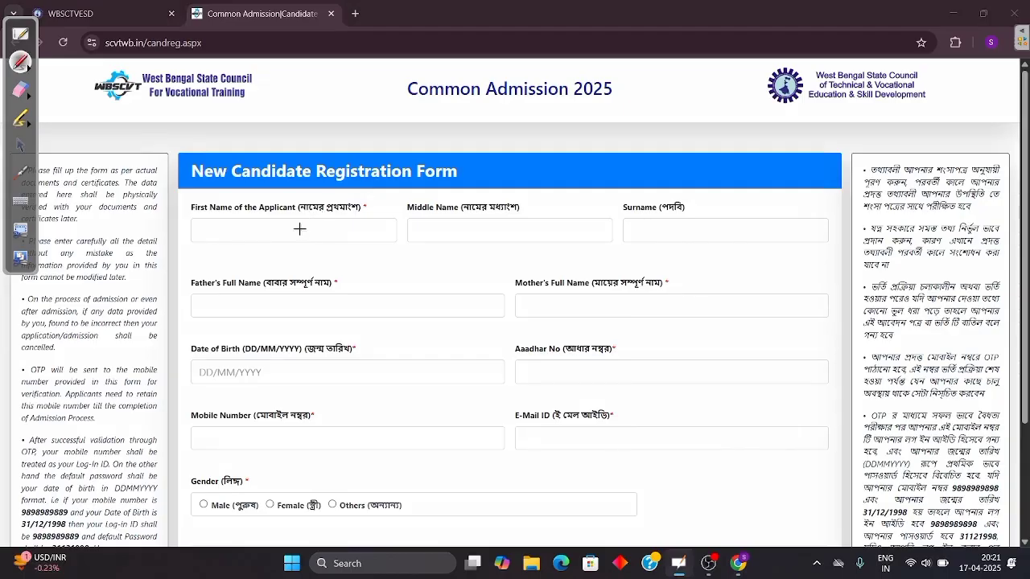
drag(277, 228, 361, 202)
drag(476, 218, 557, 202)
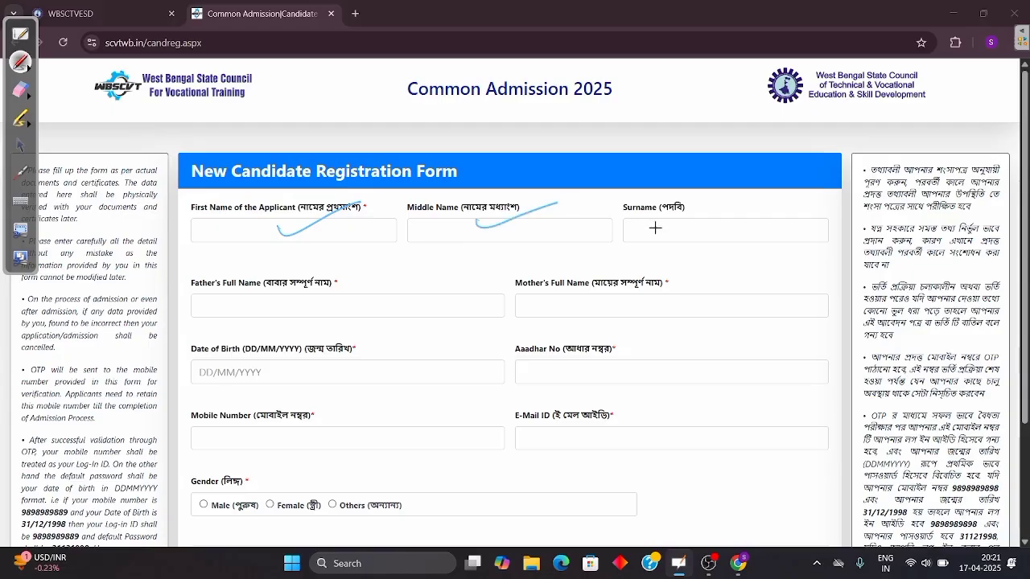
drag(654, 229, 720, 208)
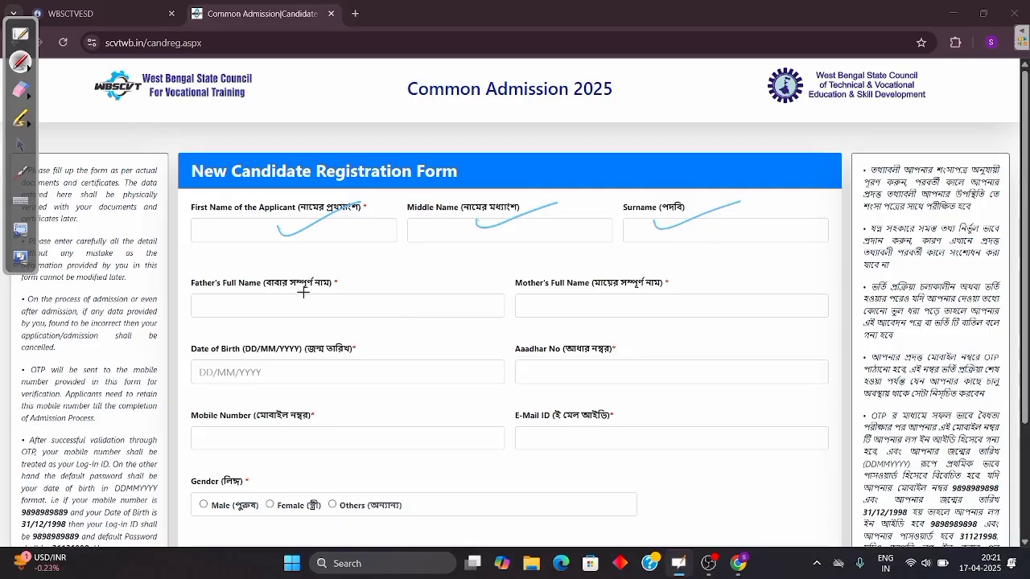
drag(294, 310, 380, 279)
drag(596, 296, 687, 278)
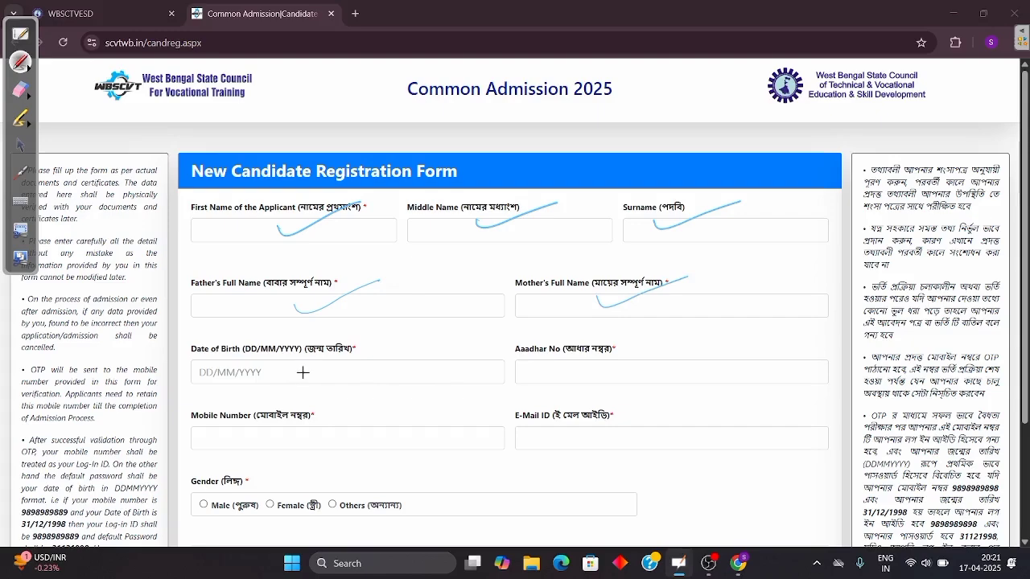
drag(279, 379, 357, 334)
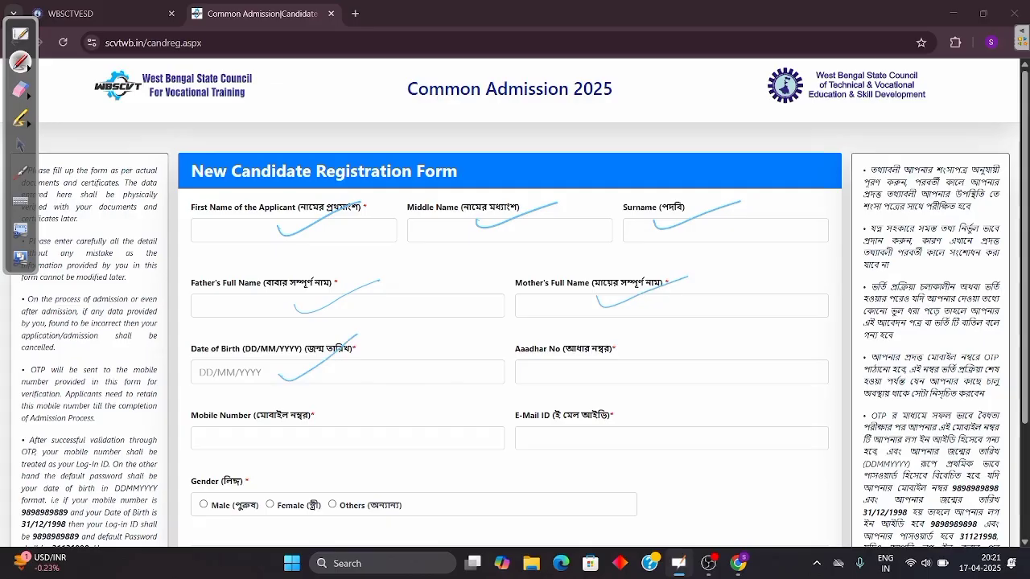
drag(555, 366, 651, 329)
drag(276, 438, 389, 395)
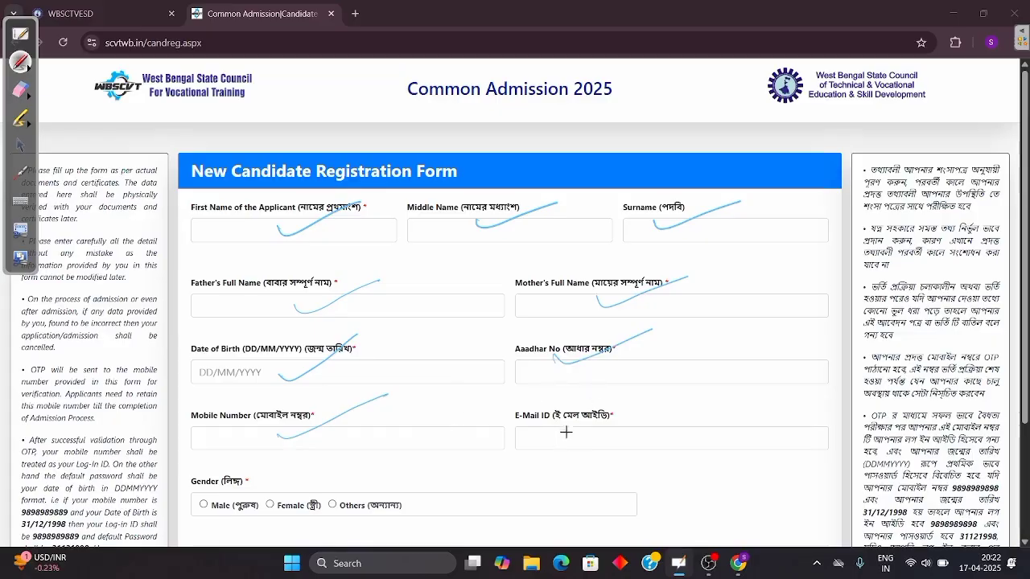
drag(566, 439, 659, 404)
Step: Erase the pen ticks from the registration form fields and return to the normal pointer
click(20, 90)
mouse_move(232, 213)
mouse_down()
mouse_move(283, 216)
mouse_move(420, 183)
mouse_move(514, 214)
mouse_move(692, 222)
mouse_up()
mouse_move(587, 294)
mouse_down()
mouse_move(555, 366)
mouse_move(628, 414)
mouse_move(553, 434)
mouse_move(315, 439)
mouse_move(341, 417)
mouse_move(364, 350)
mouse_move(321, 378)
mouse_move(306, 299)
mouse_move(332, 305)
mouse_up()
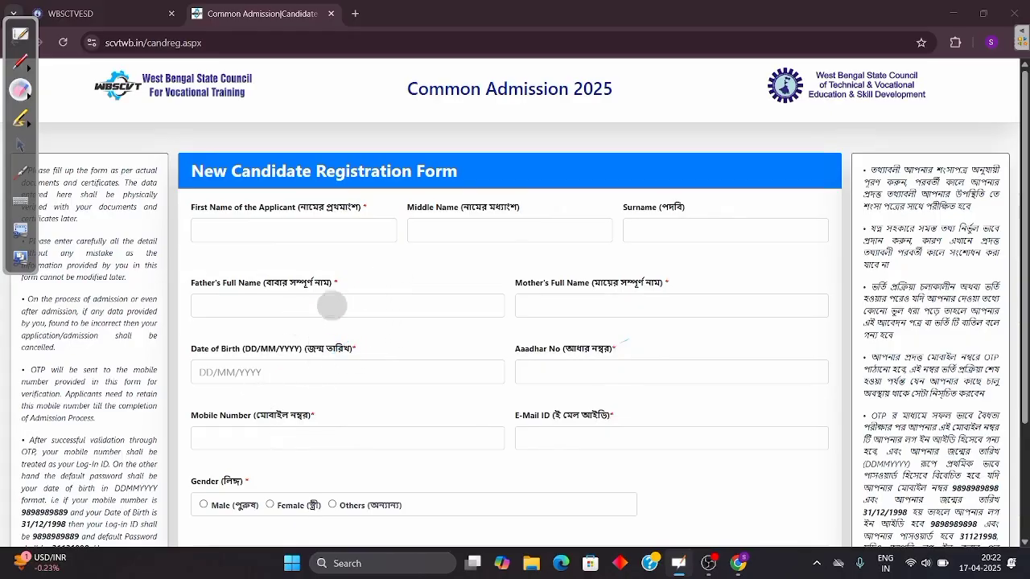
click(21, 144)
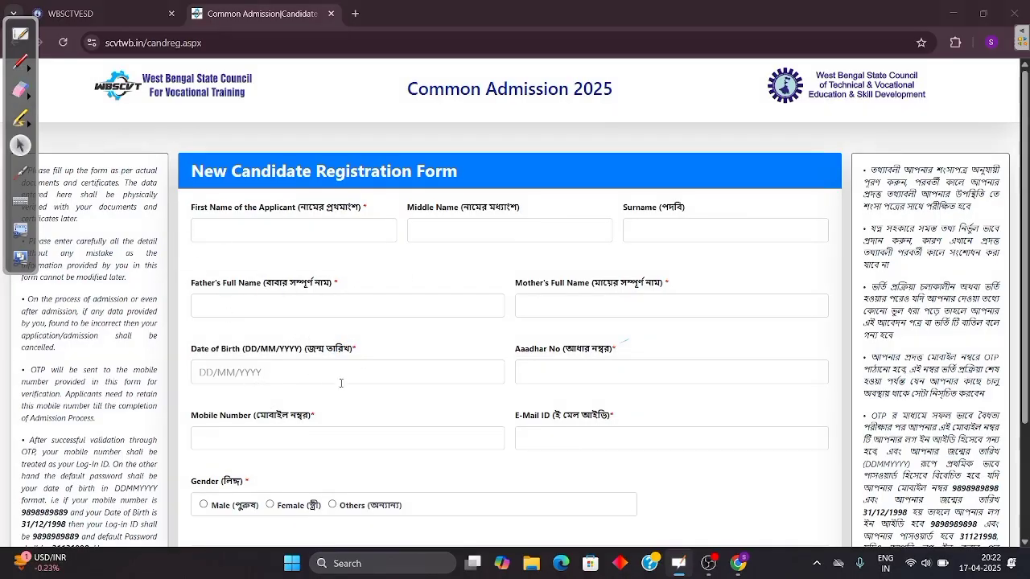
Step: Underline the three gender options and circle the captcha code, captcha entry box and Register option in pen
scroll(365, 388, down, 2)
scroll(332, 188, up, 1)
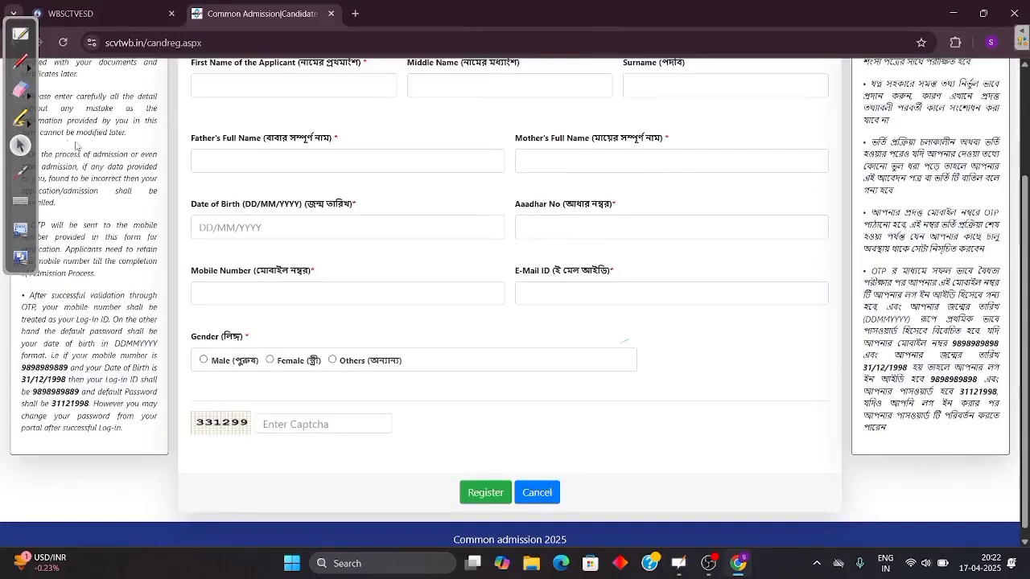
click(23, 67)
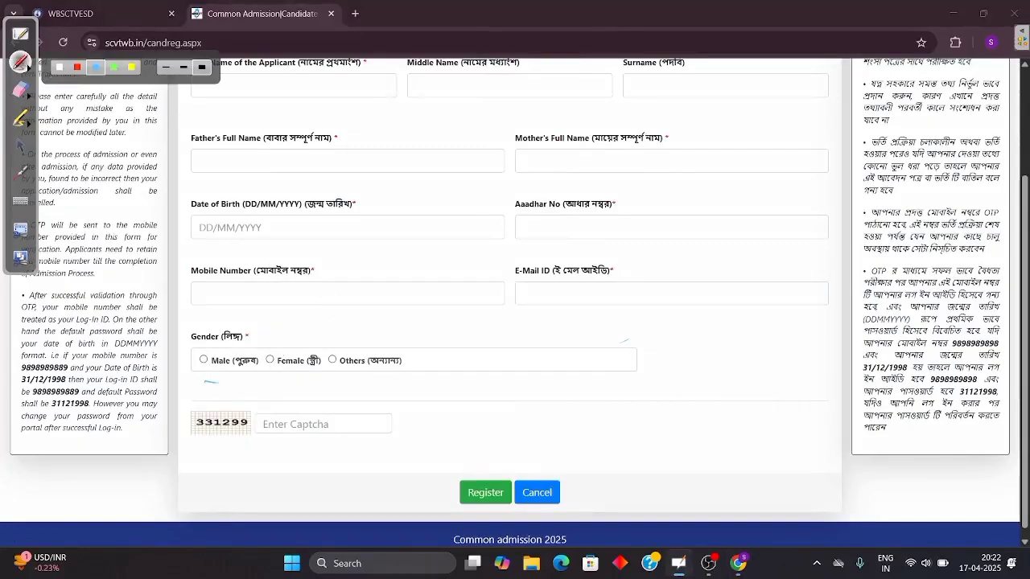
drag(217, 382, 255, 380)
drag(272, 378, 316, 376)
drag(339, 375, 414, 367)
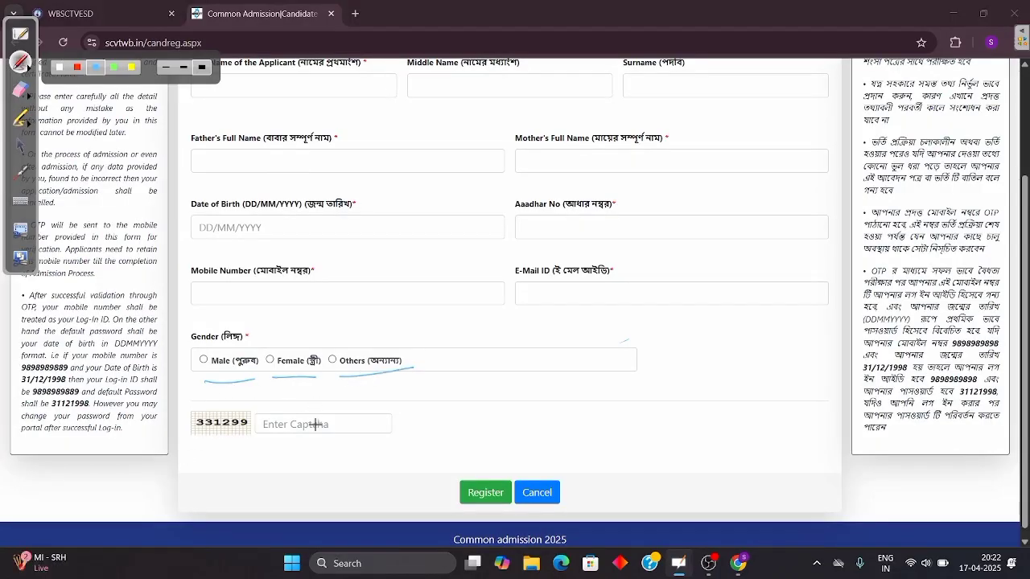
mouse_move(232, 397)
mouse_down()
mouse_move(182, 412)
mouse_move(256, 452)
mouse_move(253, 419)
mouse_up()
mouse_move(310, 393)
mouse_down()
mouse_move(283, 419)
mouse_move(326, 394)
mouse_move(289, 396)
mouse_up()
mouse_move(490, 456)
mouse_down()
mouse_move(461, 520)
mouse_move(487, 455)
mouse_move(458, 504)
mouse_up()
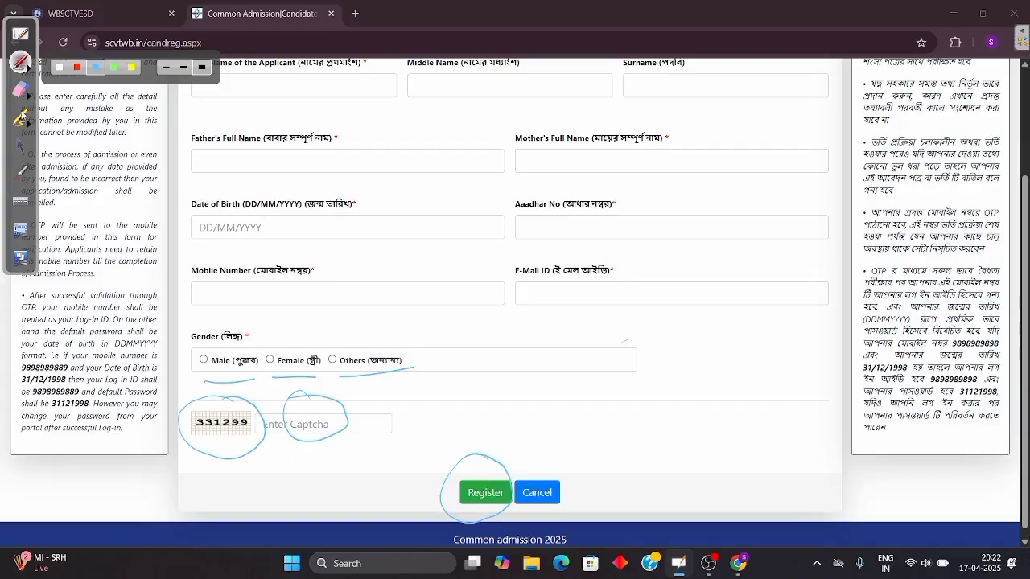
Step: Erase the pen marks around the gender options, captcha and Register option
click(21, 89)
mouse_move(242, 358)
mouse_down()
mouse_move(239, 375)
mouse_move(216, 376)
mouse_move(255, 418)
mouse_move(393, 377)
mouse_up()
mouse_move(309, 386)
mouse_down()
mouse_move(337, 427)
mouse_move(277, 445)
mouse_move(197, 426)
mouse_move(254, 452)
mouse_move(452, 486)
mouse_move(466, 505)
mouse_move(512, 488)
mouse_up()
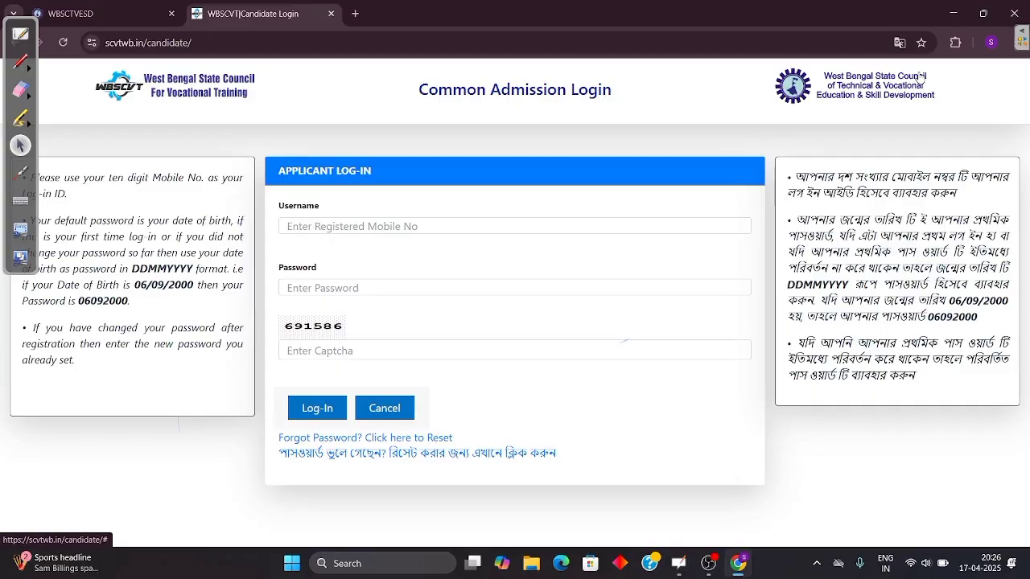
Step: Mark the Common Admission Login heading and the Username and Password labels in pen, and circle the first Bengali note about the login ID
click(21, 61)
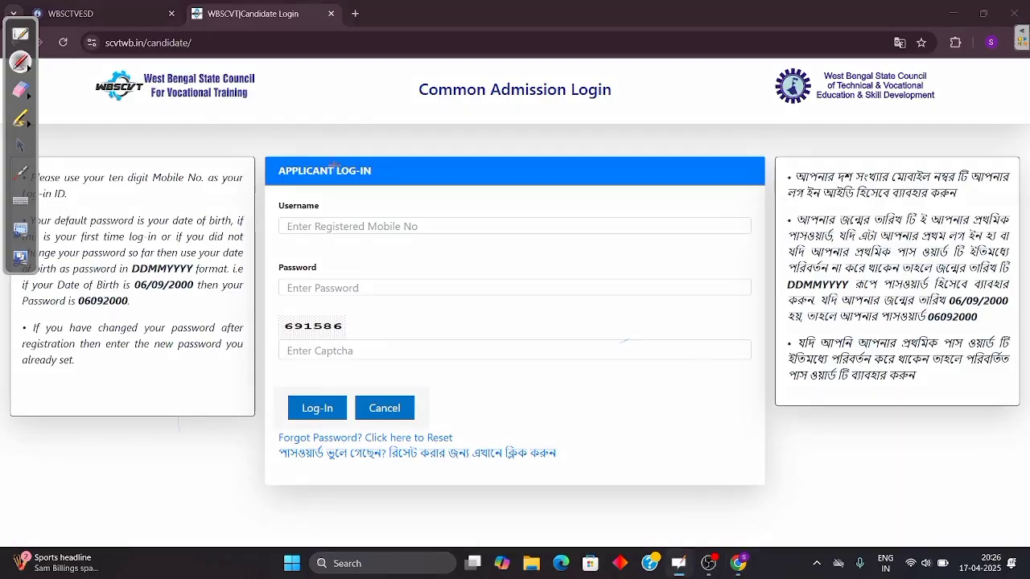
drag(292, 127, 532, 113)
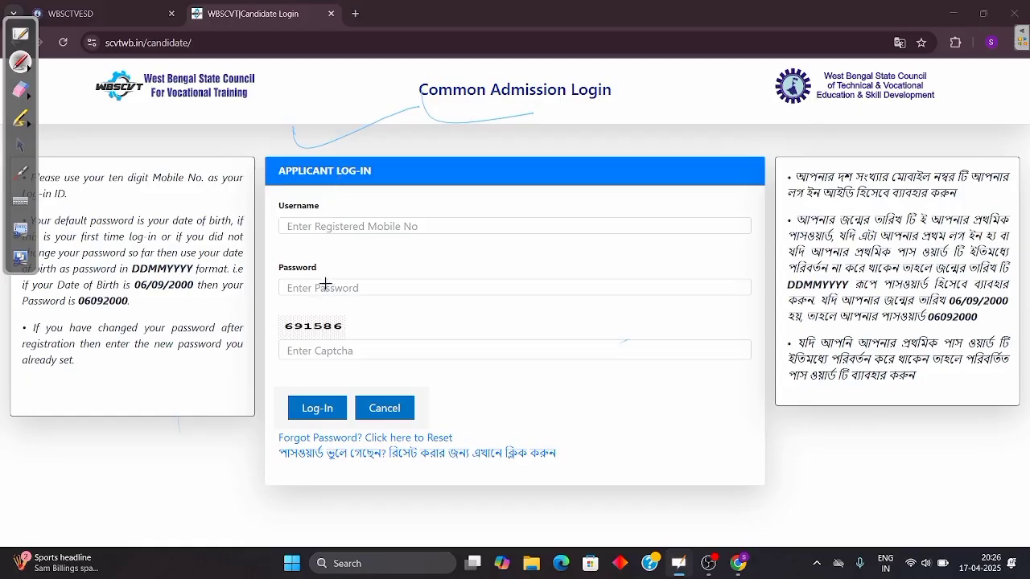
mouse_move(322, 184)
mouse_down()
mouse_move(336, 211)
mouse_move(266, 261)
mouse_move(332, 265)
mouse_up()
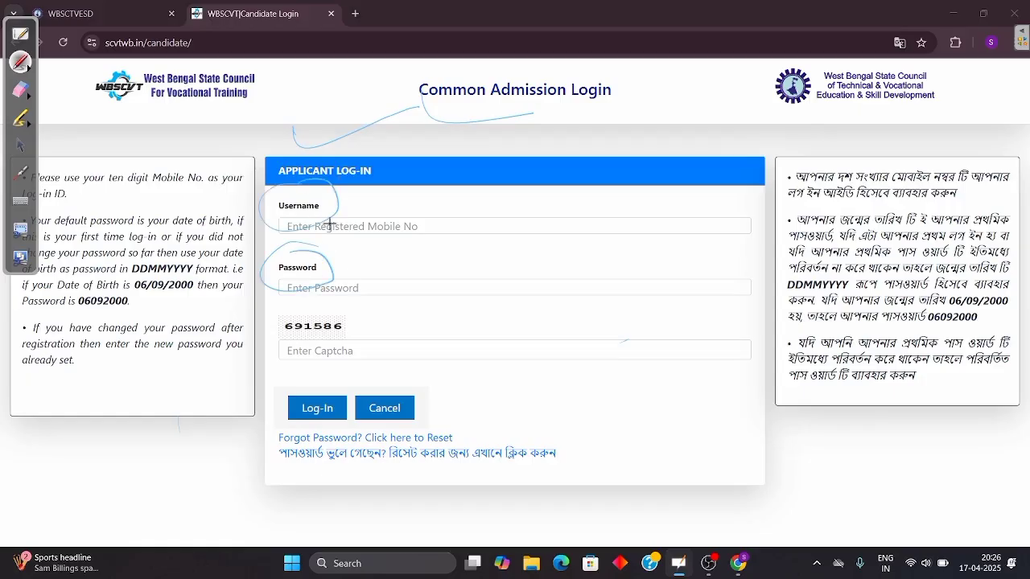
drag(421, 227, 485, 216)
drag(874, 157, 807, 151)
drag(1018, 174, 813, 155)
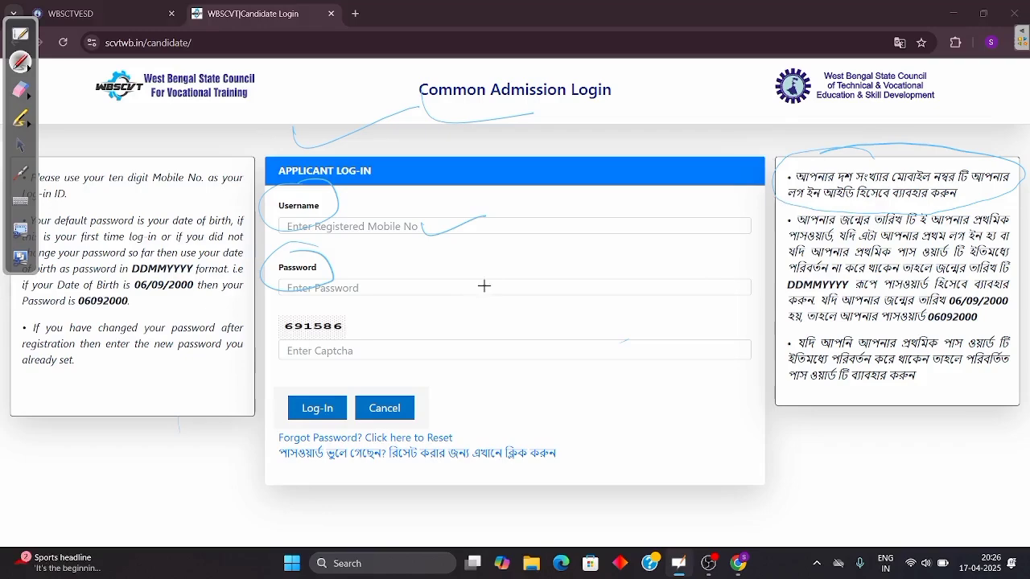
Step: Handwrite the placeholder date pattern 00/00/0000 in pen beside the Password label
mouse_move(537, 248)
mouse_down()
mouse_move(564, 247)
mouse_move(581, 279)
mouse_up()
mouse_move(618, 239)
mouse_down()
mouse_move(609, 251)
mouse_move(617, 241)
mouse_up()
mouse_move(640, 242)
mouse_down()
mouse_move(632, 259)
mouse_move(642, 243)
mouse_up()
drag(683, 222, 655, 273)
drag(692, 240, 716, 243)
mouse_move(743, 237)
mouse_down()
mouse_move(734, 246)
mouse_move(743, 238)
mouse_up()
mouse_move(768, 234)
mouse_down()
mouse_move(759, 244)
mouse_move(769, 234)
mouse_up()
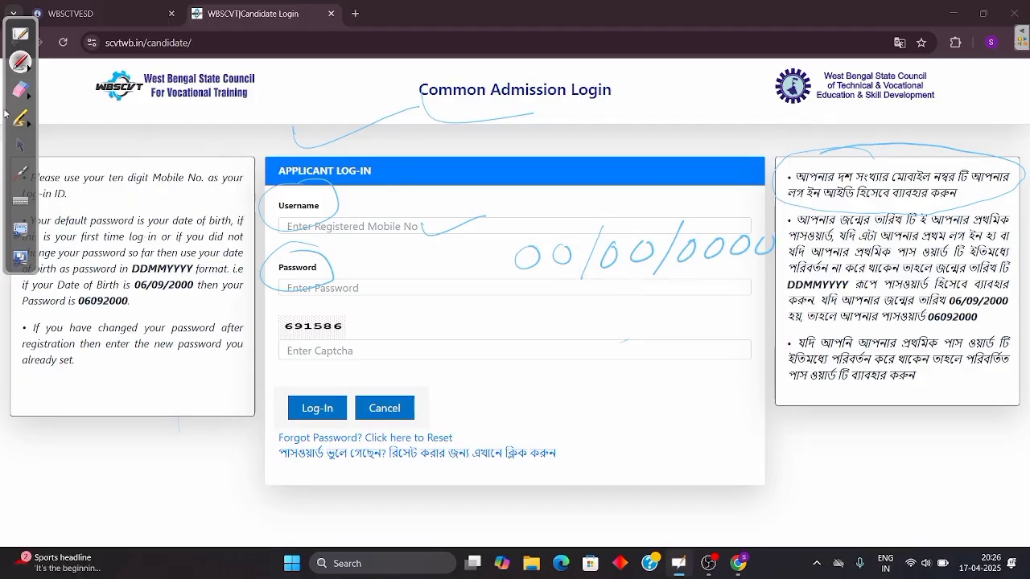
Step: Erase the pen marks on the login heading, the Username and Password labels and the handwritten date pattern
click(21, 89)
mouse_move(241, 238)
mouse_down()
mouse_move(348, 169)
mouse_move(505, 106)
mouse_move(298, 140)
mouse_move(304, 254)
mouse_move(271, 286)
mouse_move(445, 211)
mouse_move(543, 253)
mouse_move(679, 241)
mouse_move(774, 215)
mouse_up()
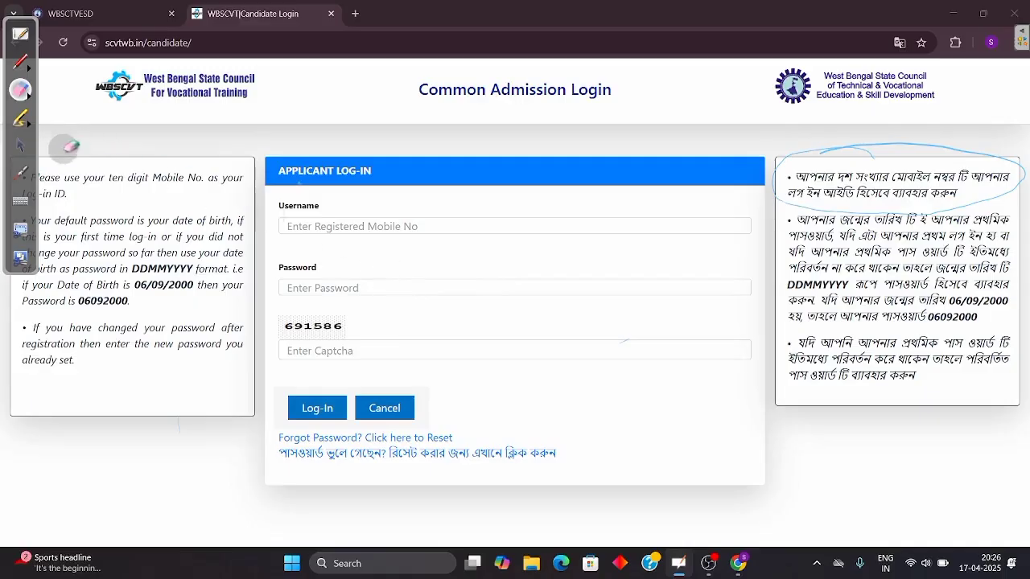
Step: Fill the applicant login form with a sample eight-digit password and a sample ten-digit mobile number as the username
click(20, 145)
click(374, 284)
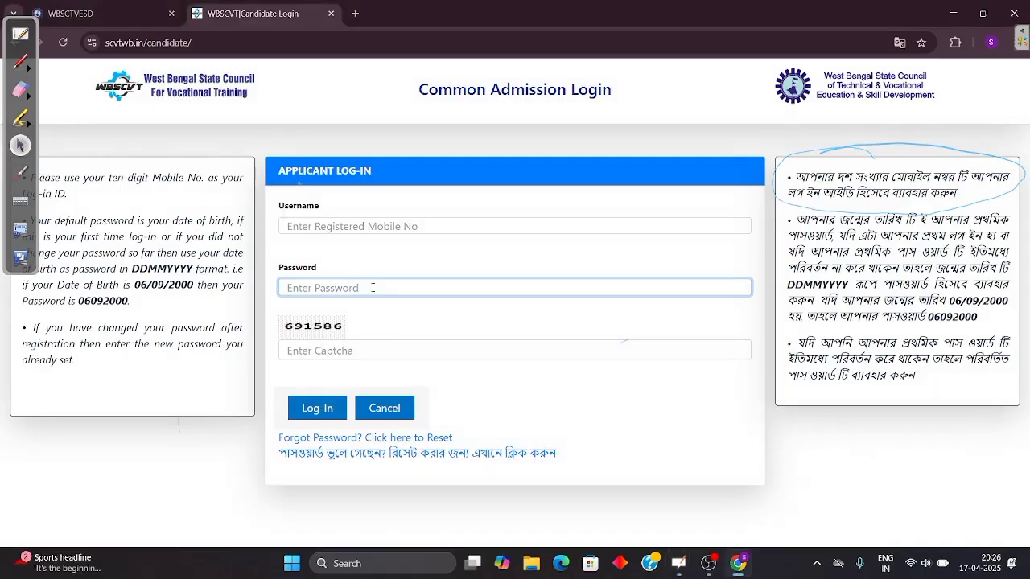
text(0)
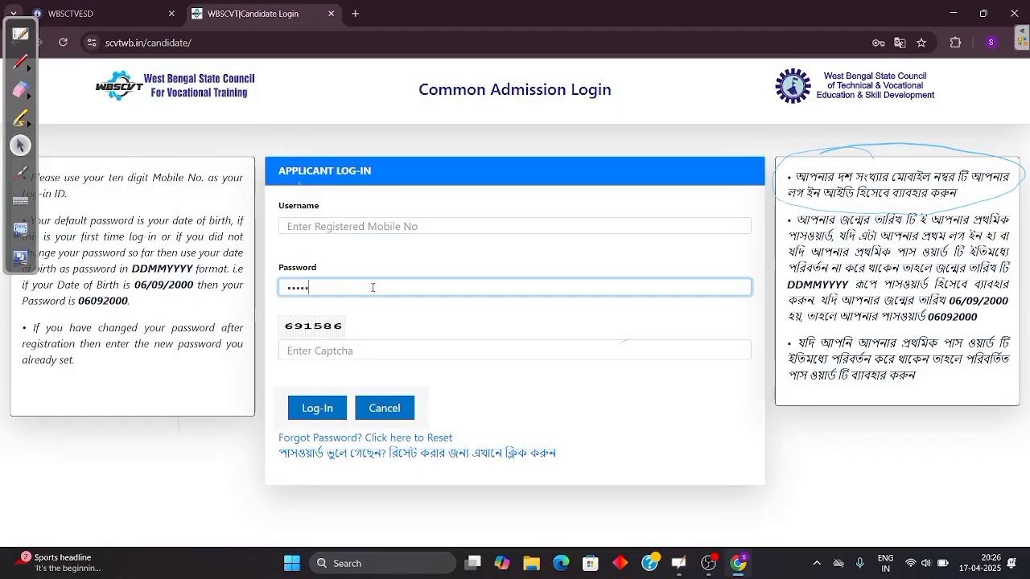
text(00)
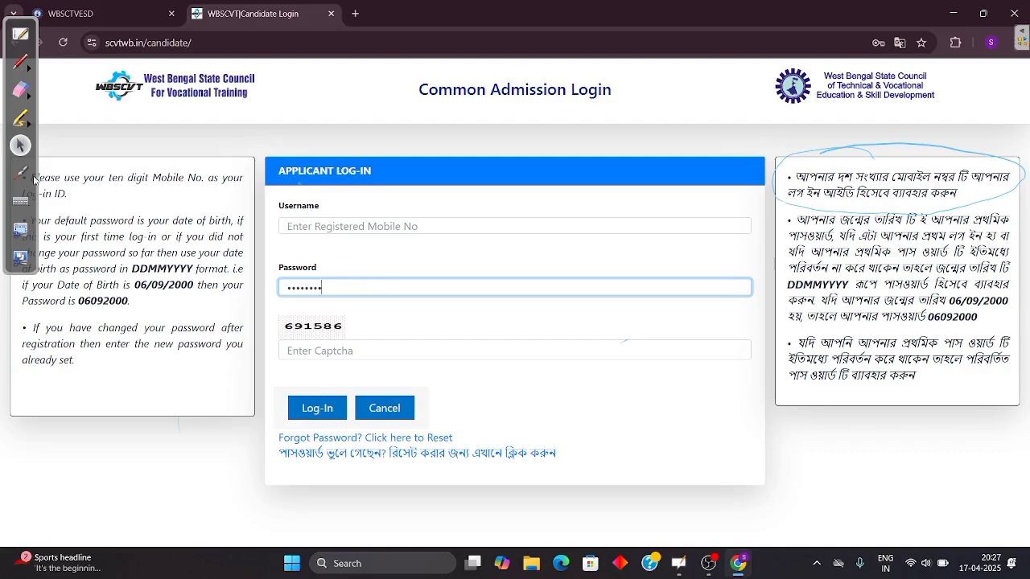
click(305, 227)
text(1234567890)
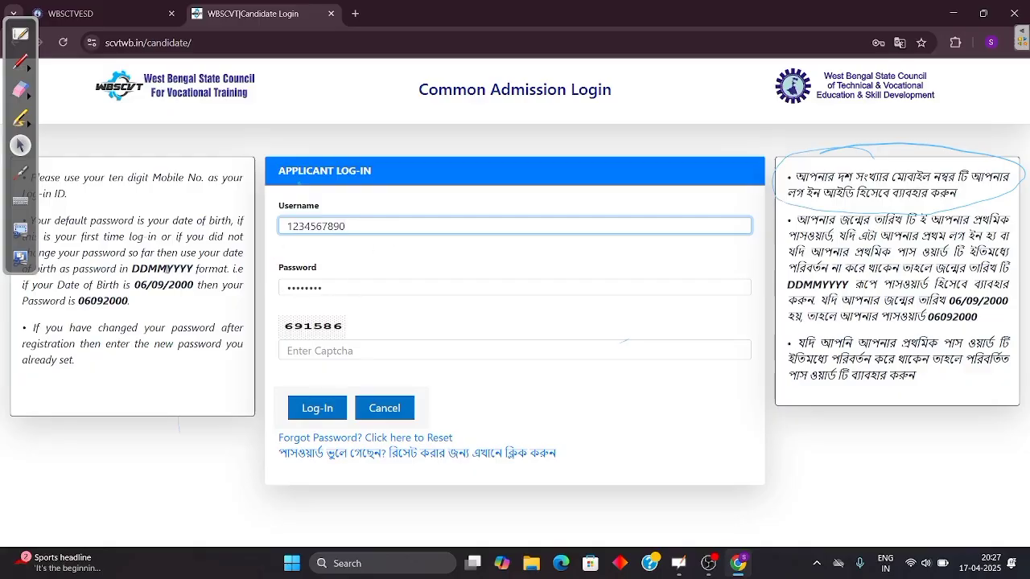
Step: Circle the DDMMYYYY format in the English login instructions in pen, and erase that circle
click(21, 62)
mouse_move(165, 252)
mouse_down()
mouse_move(184, 245)
mouse_move(171, 284)
mouse_move(175, 244)
mouse_up()
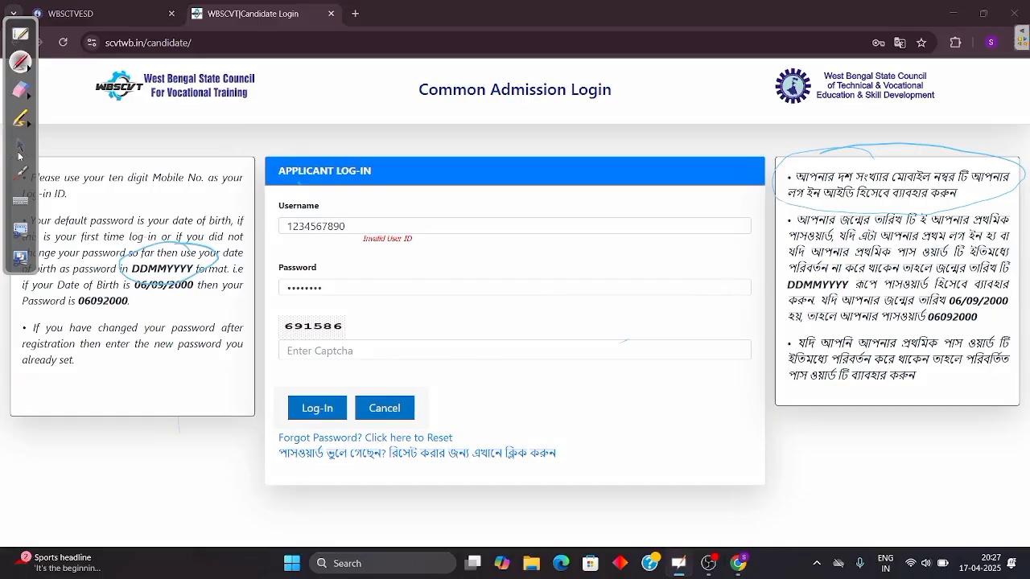
click(20, 90)
click(194, 249)
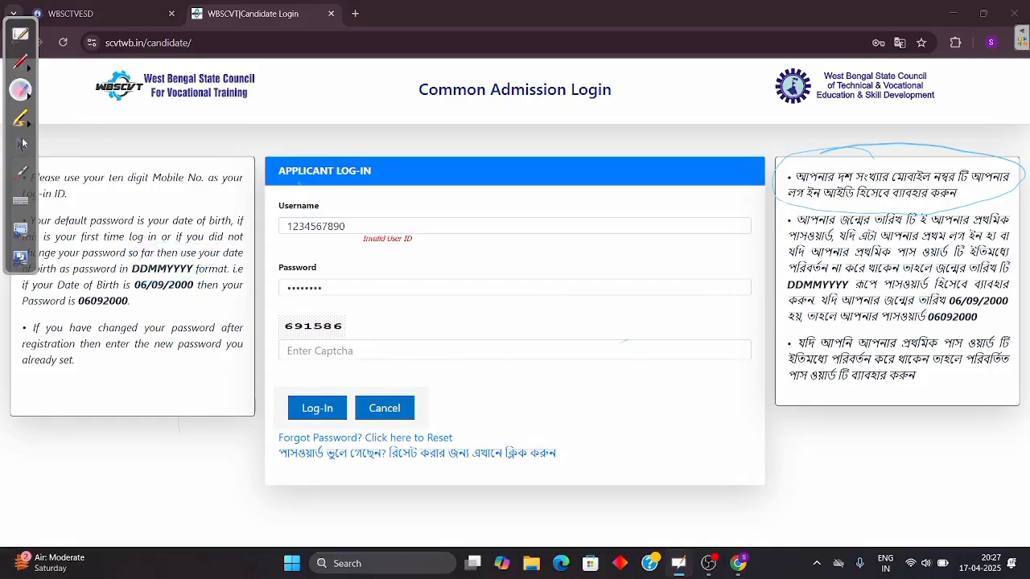
Step: Circle the sample date of birth and sample password in the English instructions, the captcha entry box and Log-In in pen
click(23, 64)
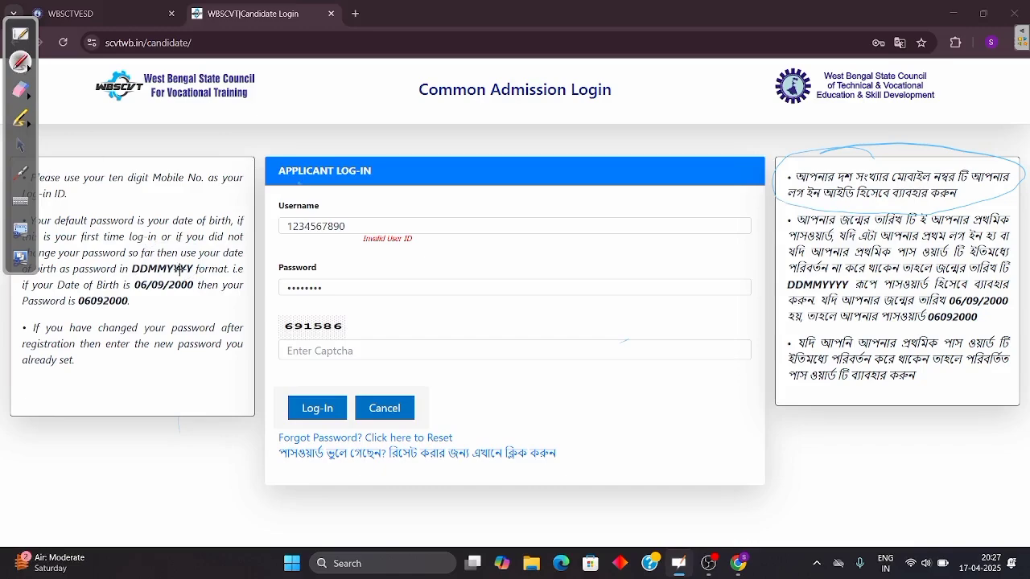
mouse_move(133, 295)
mouse_down()
mouse_move(186, 262)
mouse_move(195, 293)
mouse_up()
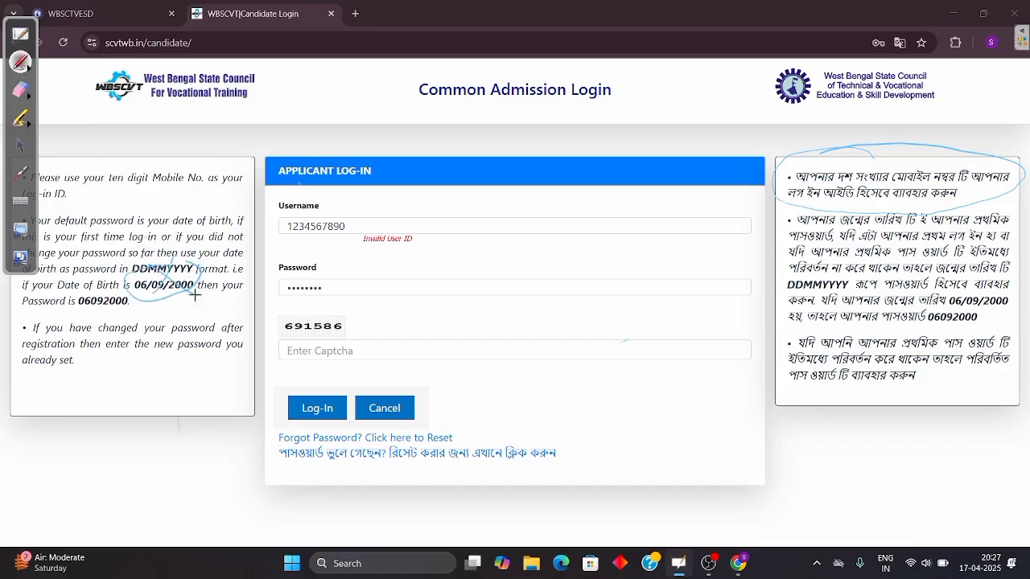
mouse_move(66, 297)
mouse_down()
mouse_move(117, 283)
mouse_move(132, 292)
mouse_up()
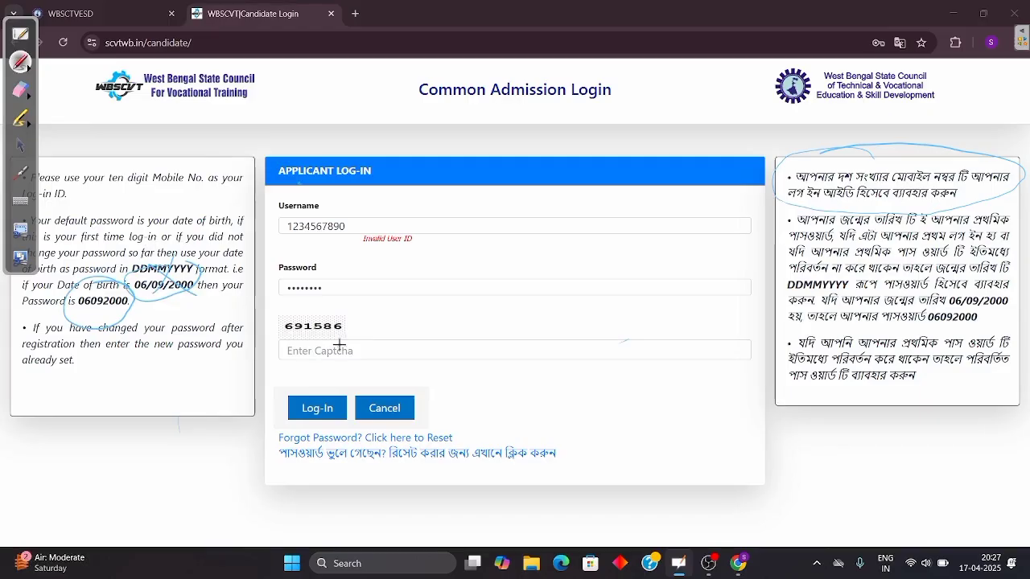
mouse_move(338, 345)
mouse_down()
mouse_move(276, 324)
mouse_move(363, 337)
mouse_up()
mouse_move(334, 385)
mouse_down()
mouse_move(290, 426)
mouse_move(344, 396)
mouse_up()
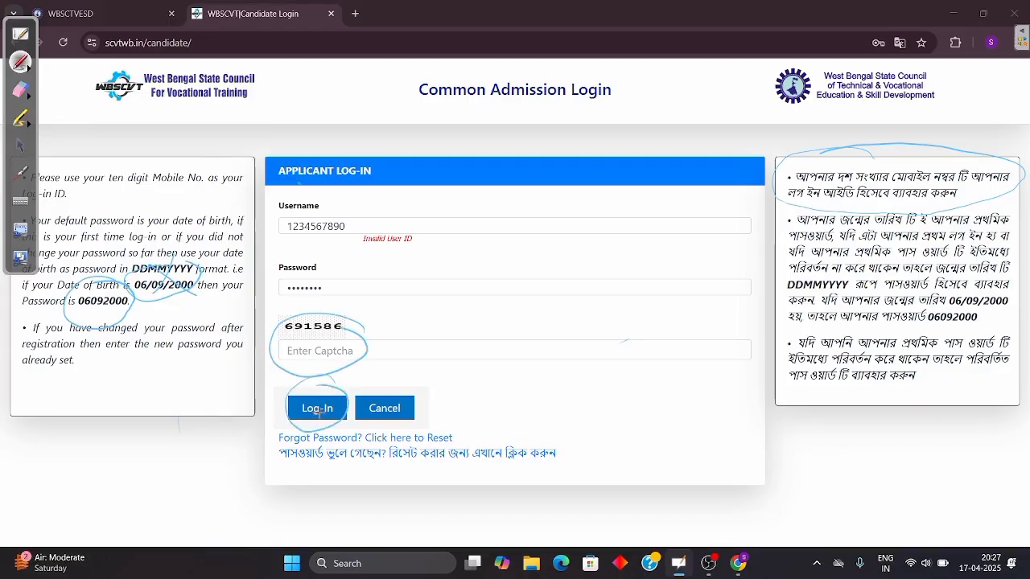
Step: Erase the pen circles from the English instructions, the captcha entry box and Log-In
click(21, 89)
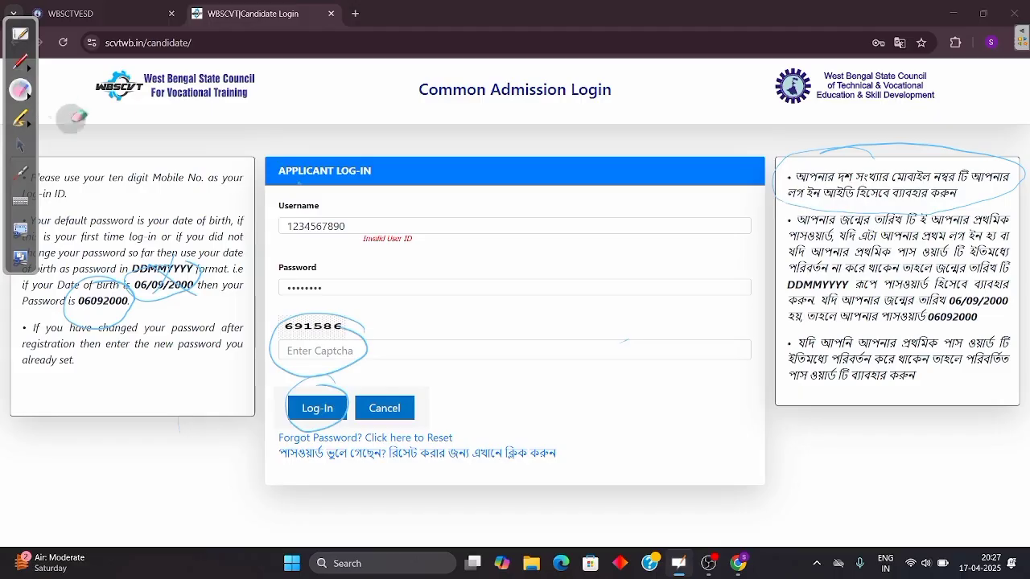
mouse_move(121, 290)
mouse_down()
mouse_move(79, 309)
mouse_move(168, 283)
mouse_move(198, 285)
mouse_move(314, 381)
mouse_move(354, 354)
mouse_move(310, 409)
mouse_up()
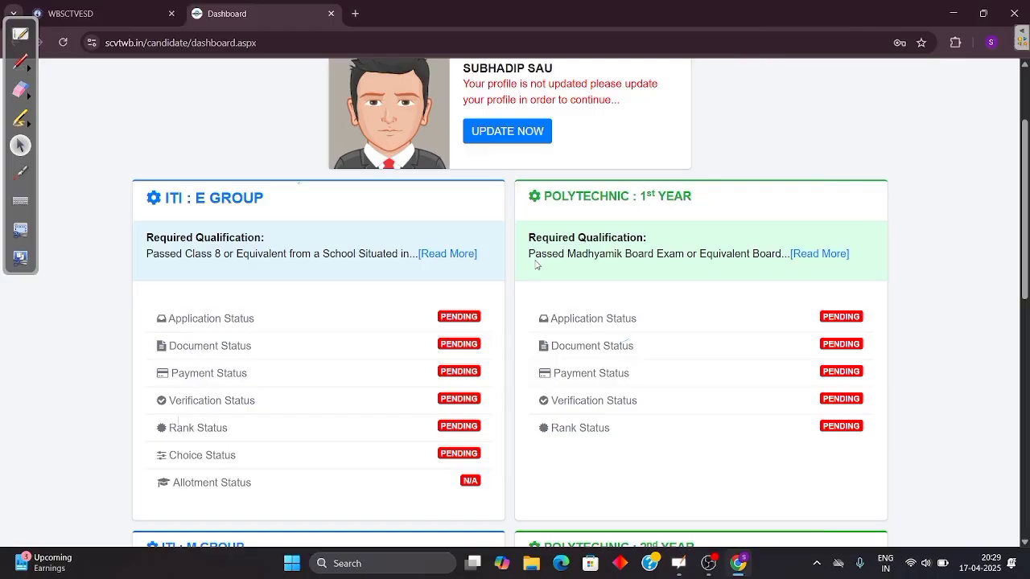
Step: Underline the applicant's name and the profile update notice on the dashboard in pen, and circle Update Now
click(22, 63)
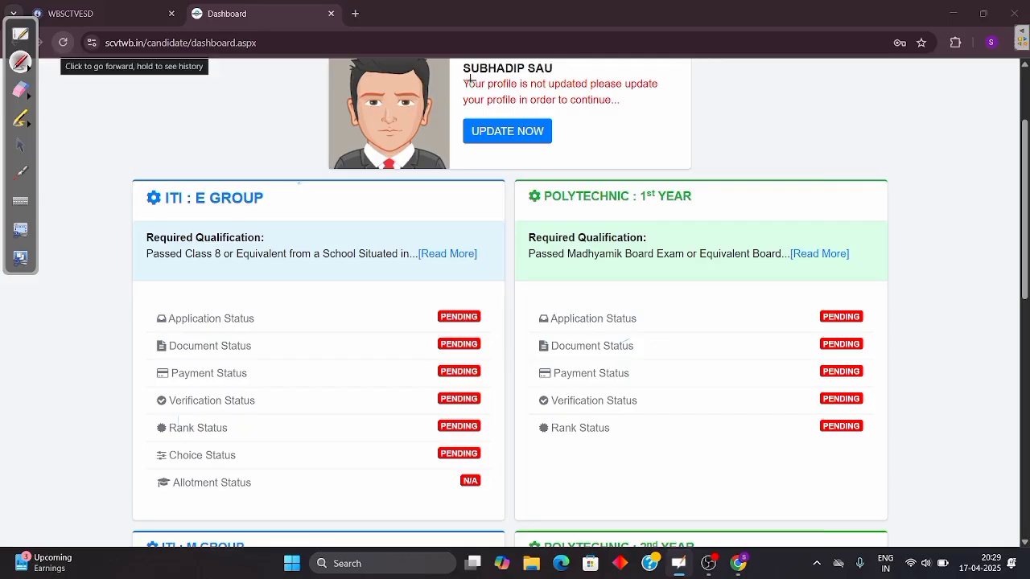
drag(463, 78, 541, 74)
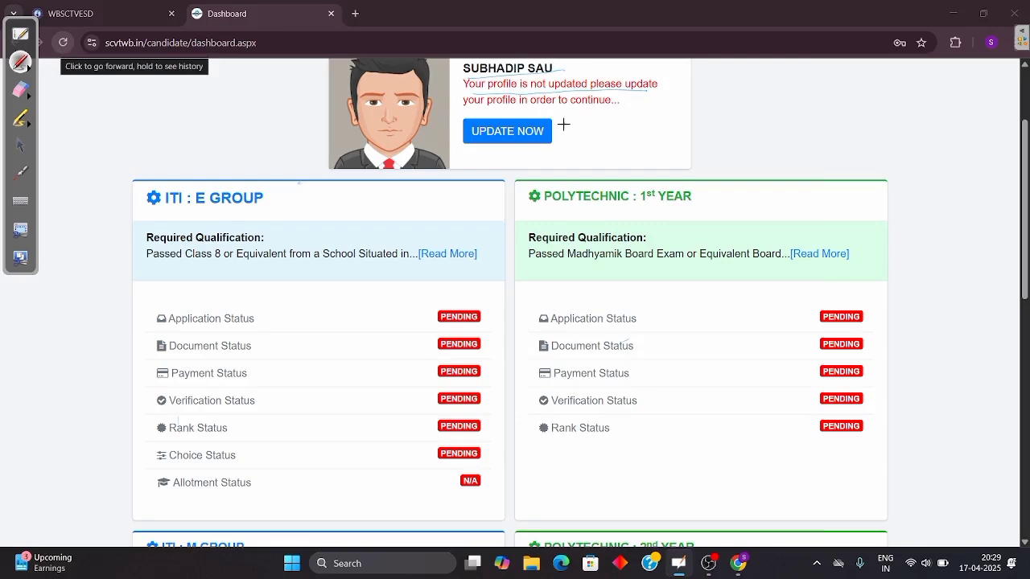
drag(550, 136, 482, 106)
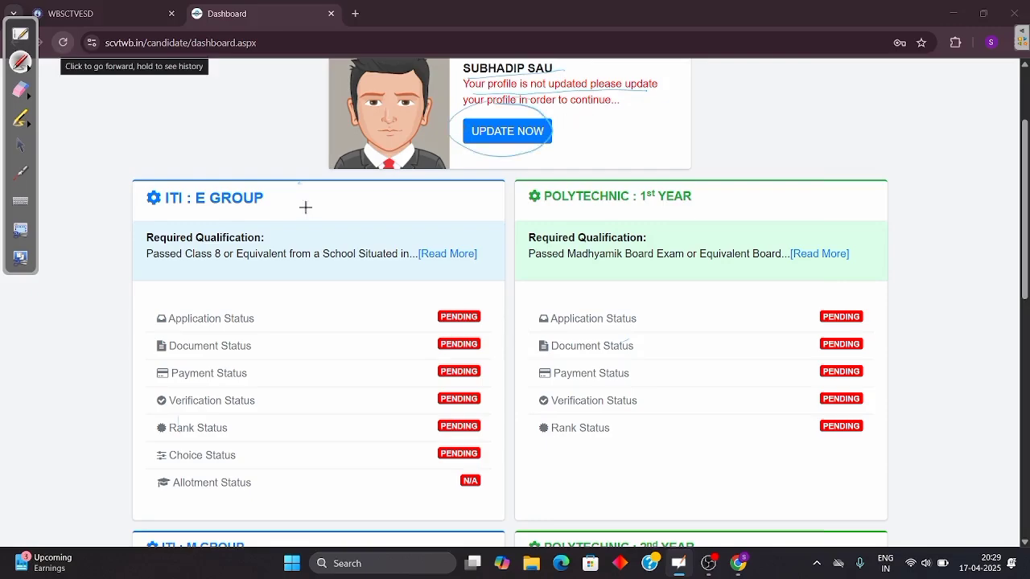
Step: Tick the ITI : E Group and Polytechnic headings in pen and circle 1st Year
drag(105, 207, 209, 180)
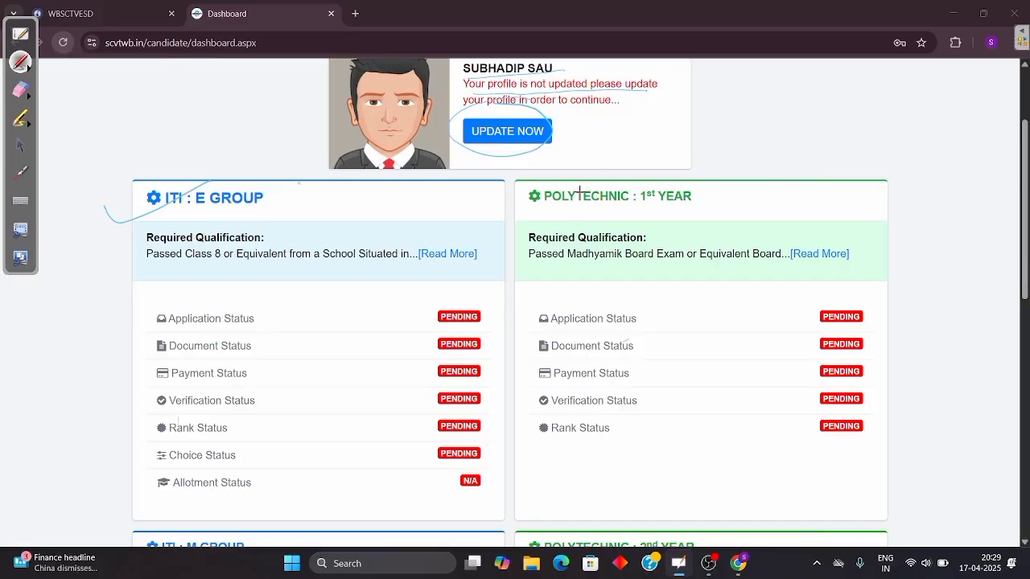
drag(514, 185, 607, 174)
mouse_move(693, 183)
mouse_down()
mouse_move(700, 210)
mouse_move(700, 172)
mouse_up()
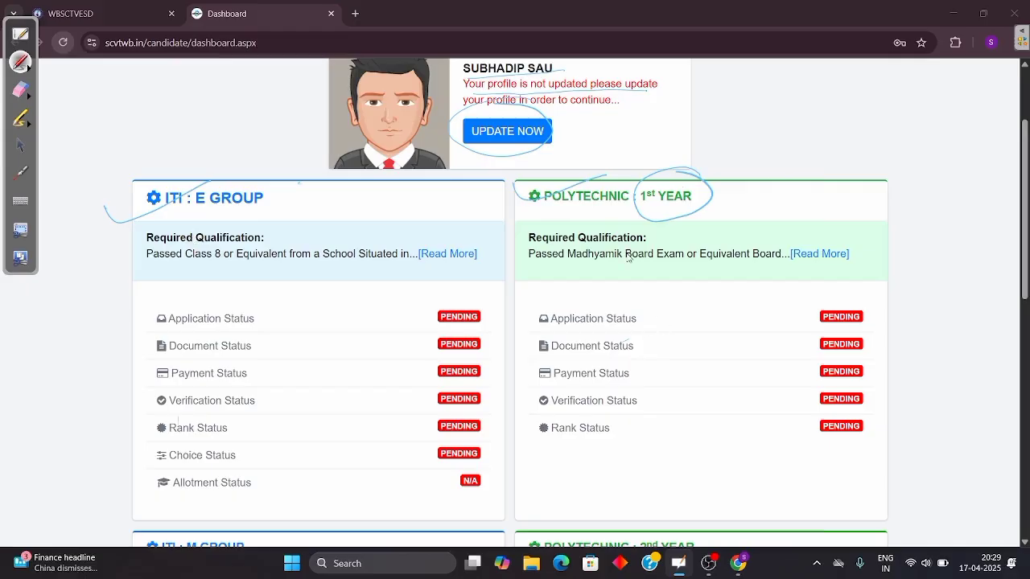
Step: Erase the tick and circle on the Polytechnic : 1st Year heading
click(22, 91)
mouse_move(627, 207)
mouse_down()
mouse_move(531, 207)
mouse_move(674, 199)
mouse_up()
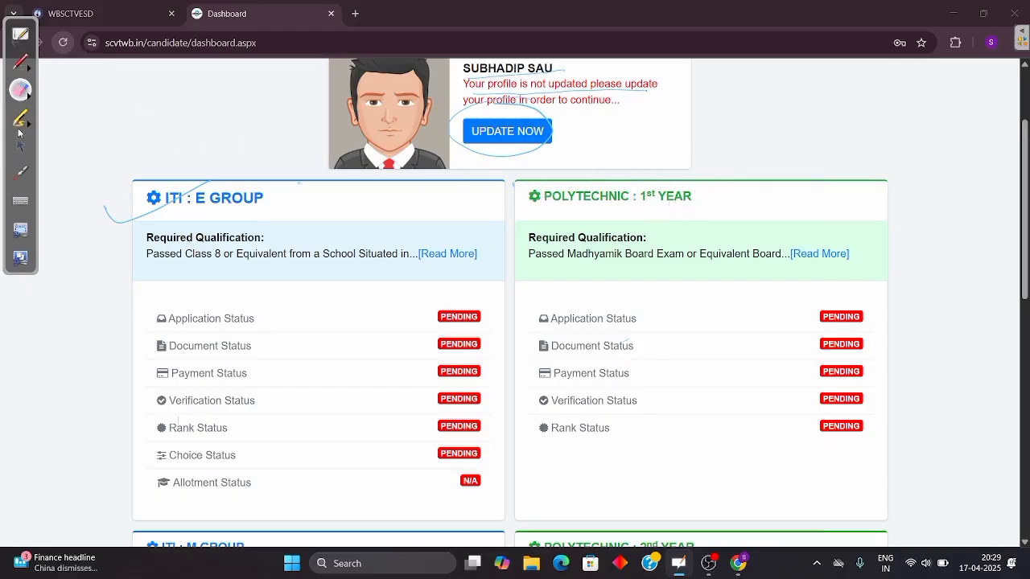
Step: Draw a pen arrow beside the Polytechnic : 1st Year heading, and erase it
click(21, 62)
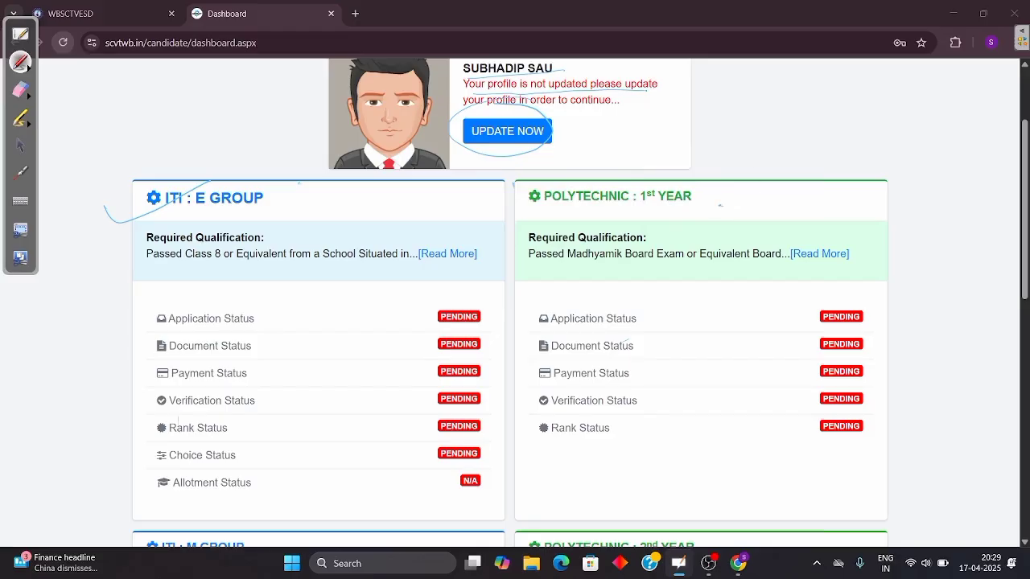
drag(720, 205, 744, 205)
click(21, 90)
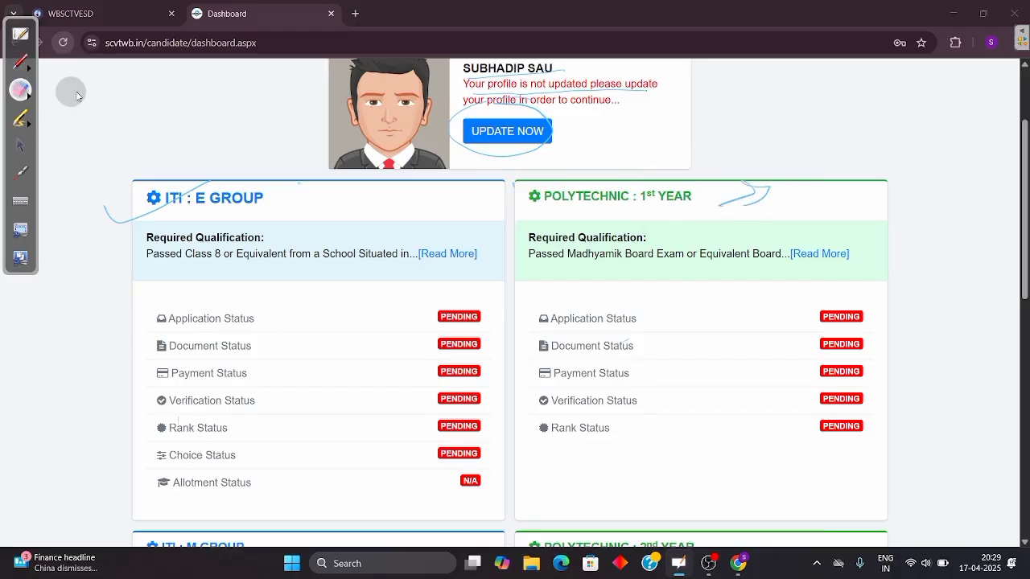
drag(696, 206, 749, 205)
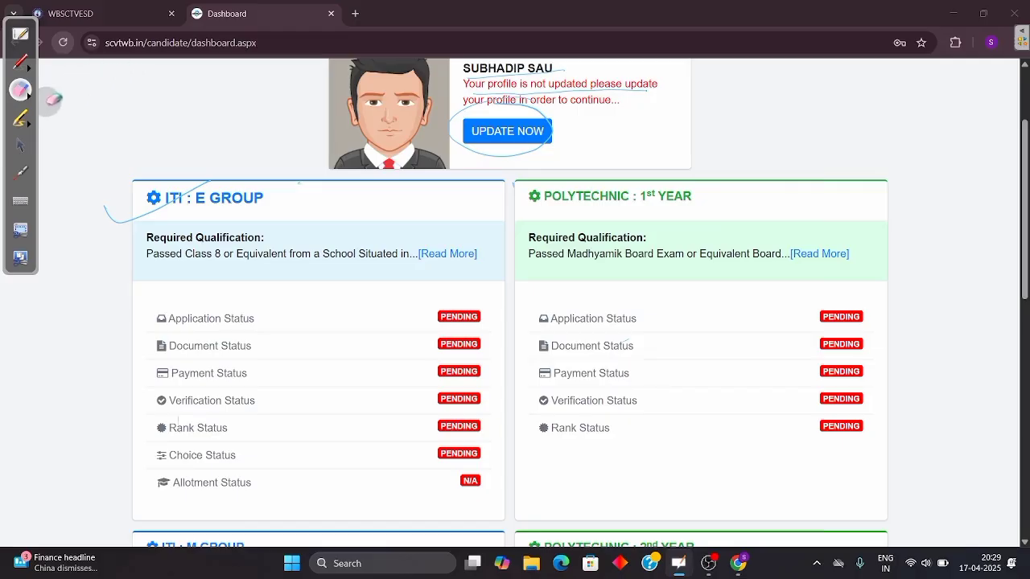
Step: Bring the ITI : M Group and Polytechnic : 2nd Year cards into view and erase the leftover pen tick over ITI : M Group
click(23, 62)
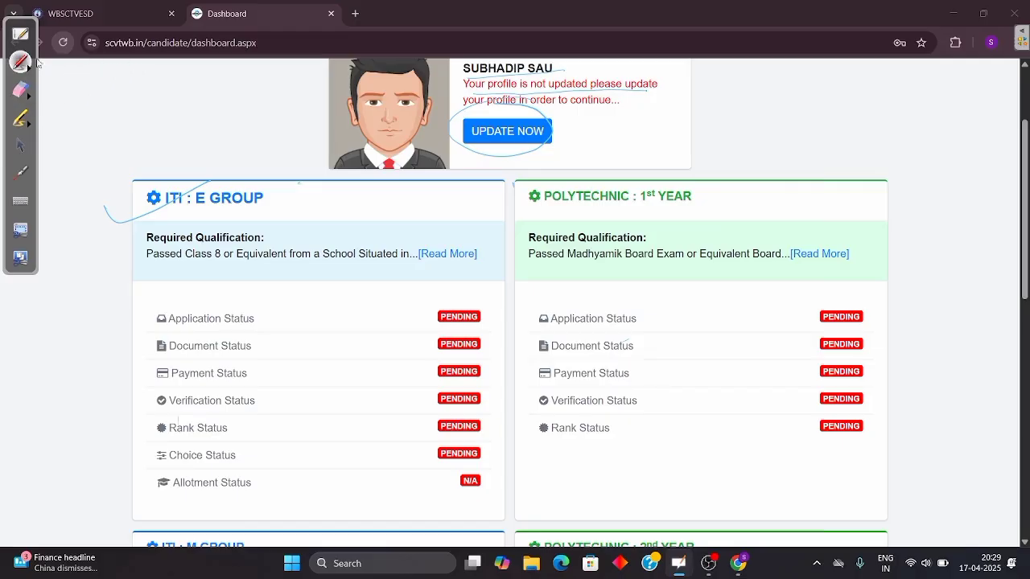
click(21, 145)
scroll(401, 242, down, 3)
scroll(660, 234, down, 1)
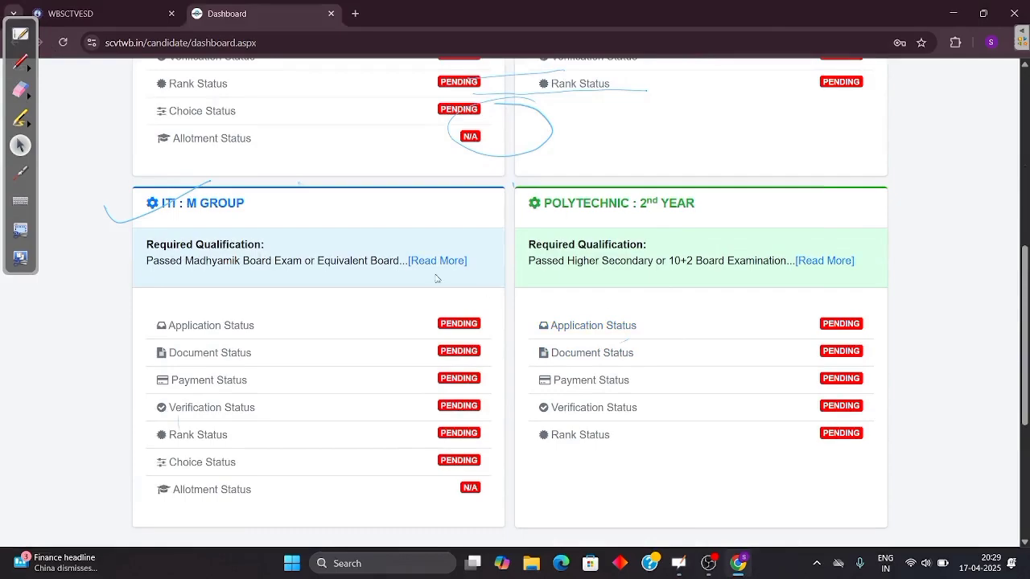
click(22, 90)
mouse_move(210, 190)
mouse_down()
mouse_move(131, 192)
mouse_move(197, 170)
mouse_up()
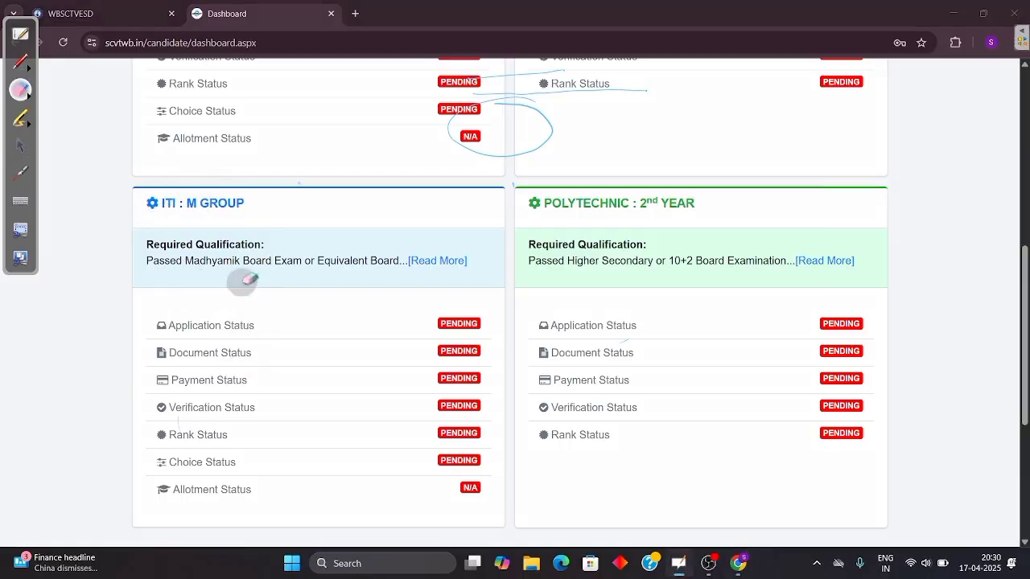
Step: Return to the applicant's profile card and erase the remaining pen underlines and circle there
click(21, 145)
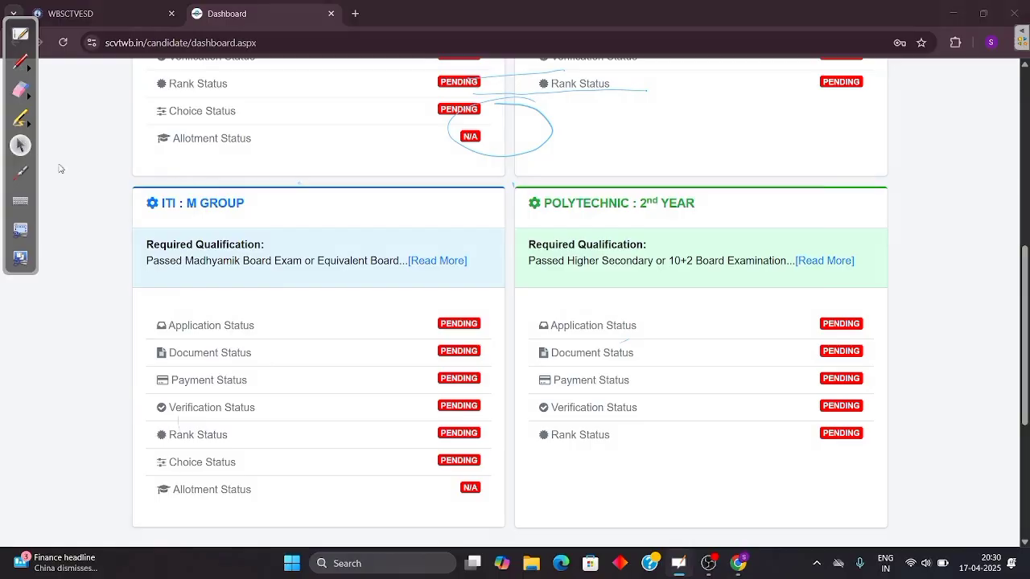
scroll(355, 180, up, 5)
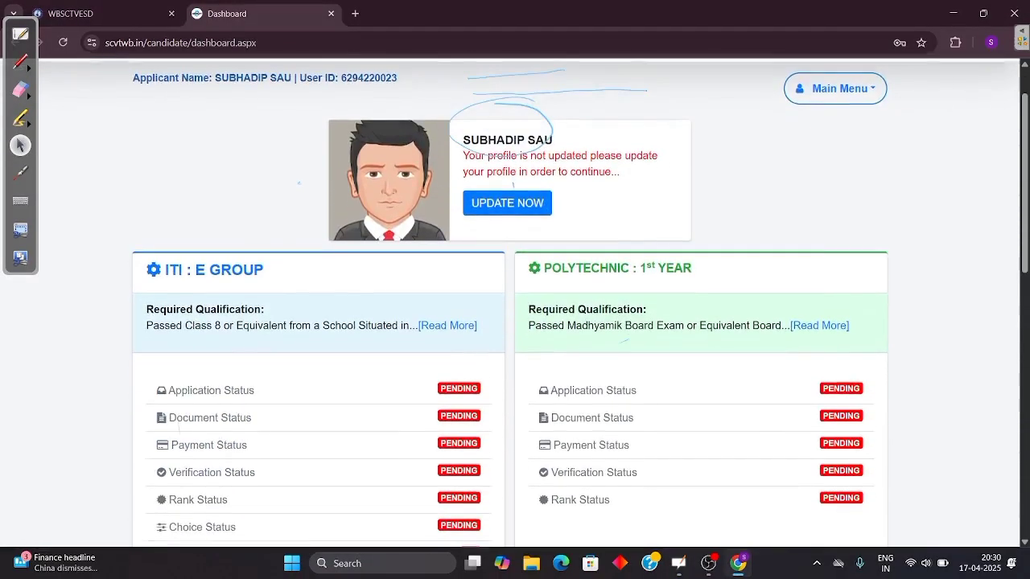
scroll(296, 276, down, 1)
click(21, 90)
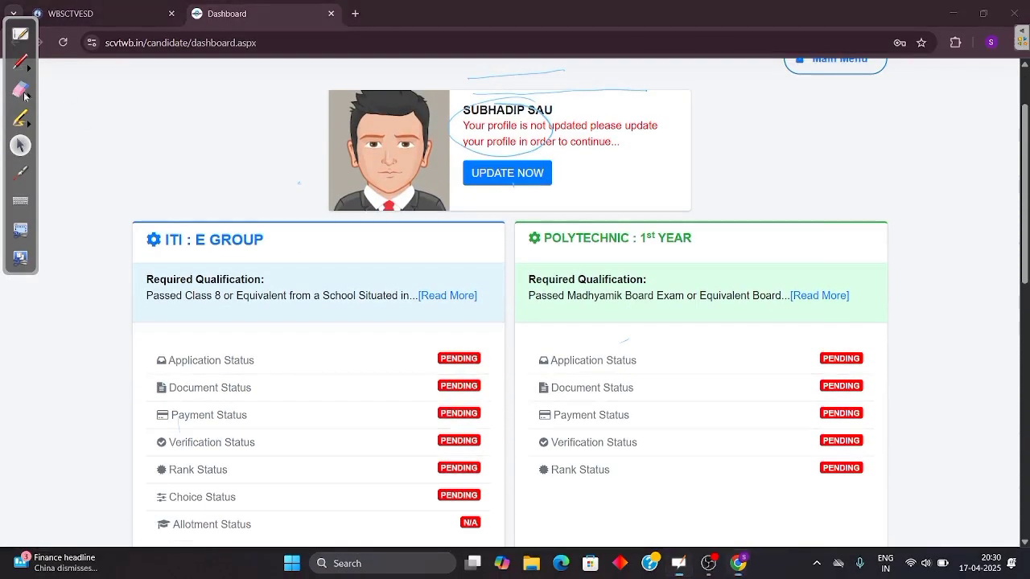
mouse_move(469, 153)
mouse_down()
mouse_move(505, 109)
mouse_move(555, 85)
mouse_move(619, 93)
mouse_move(521, 152)
mouse_up()
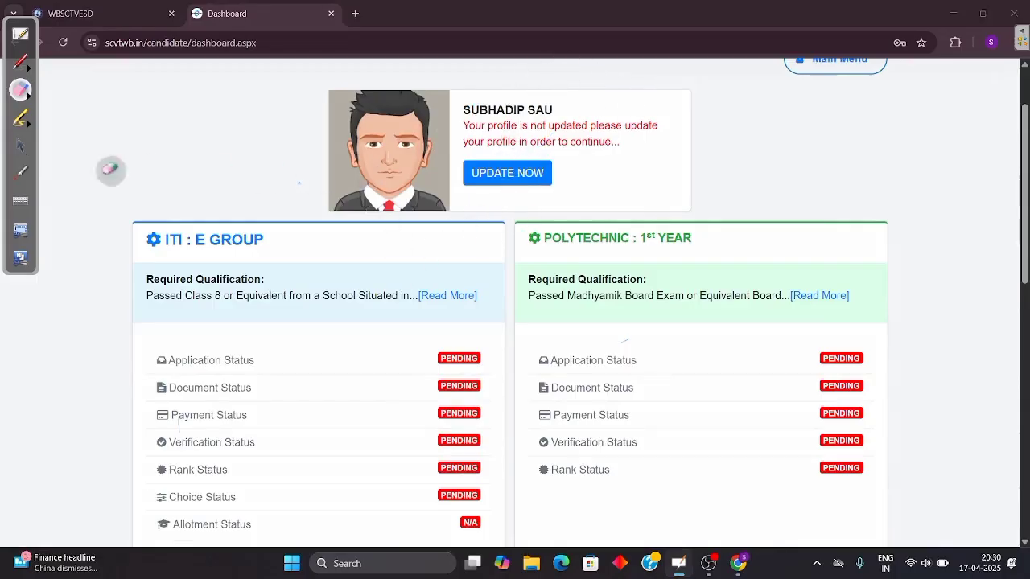
Step: Open the application form for updating the applicant's profile from the dashboard
click(21, 145)
scroll(314, 281, down, 2)
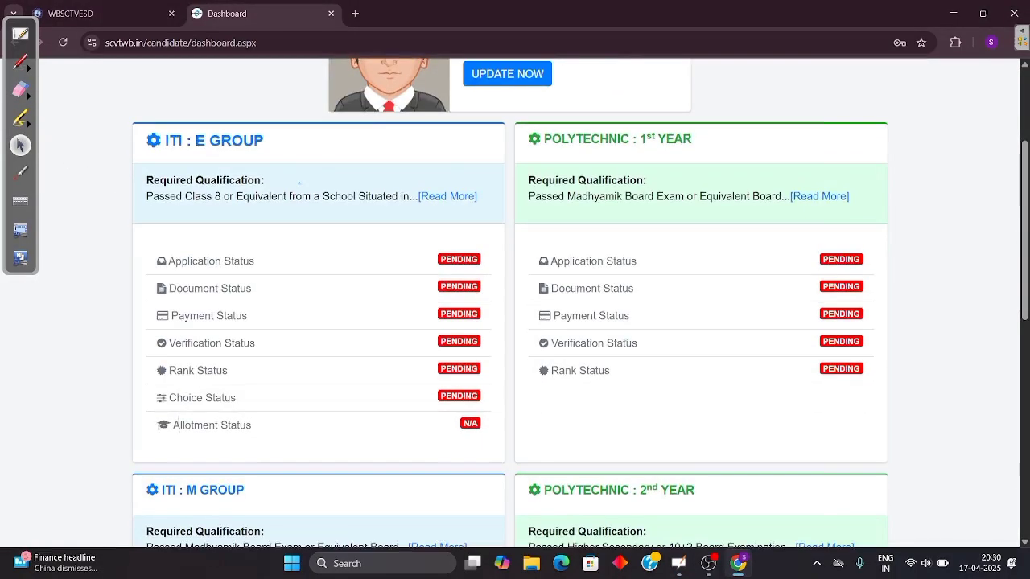
scroll(299, 183, up, 2)
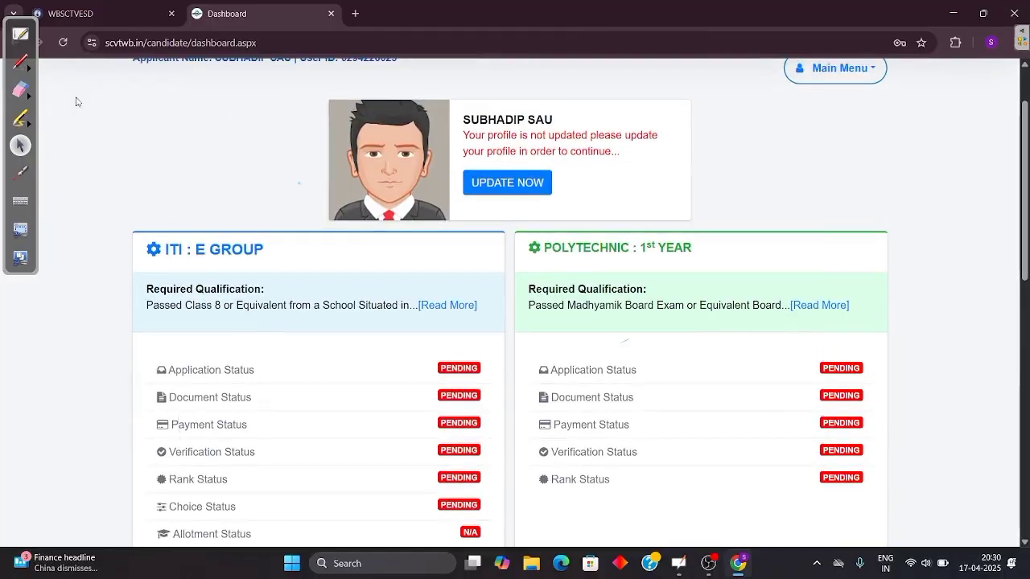
click(507, 185)
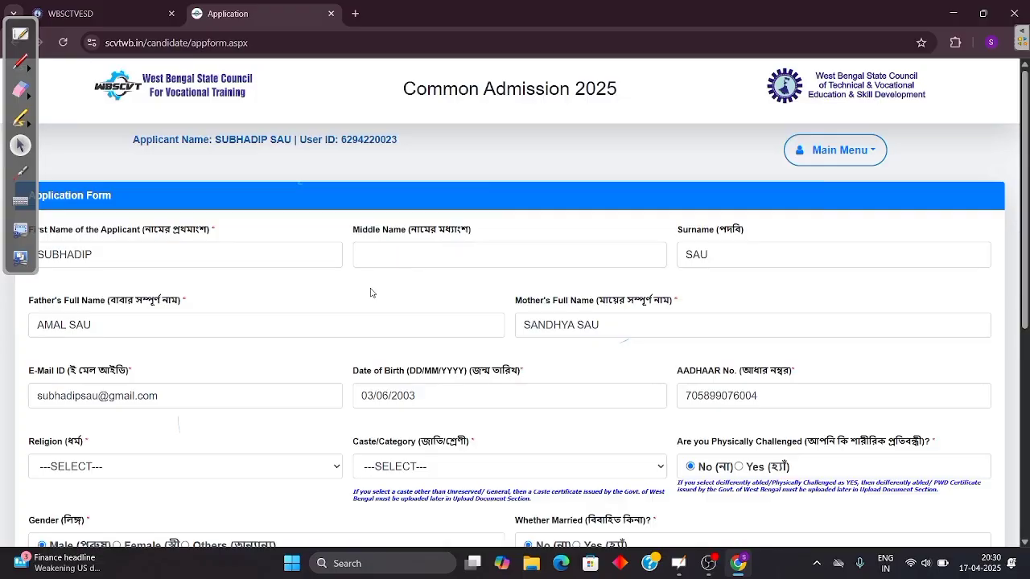
Step: Tick the Highest/Maximum Qualification field of the application form in pen, and erase the tick
scroll(374, 288, down, 1)
scroll(377, 253, down, 4)
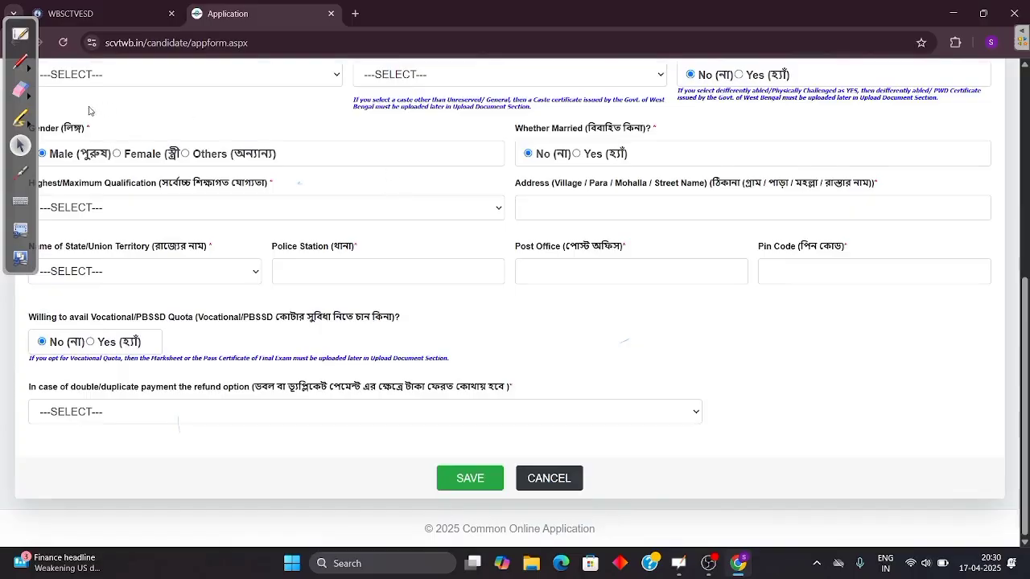
click(21, 63)
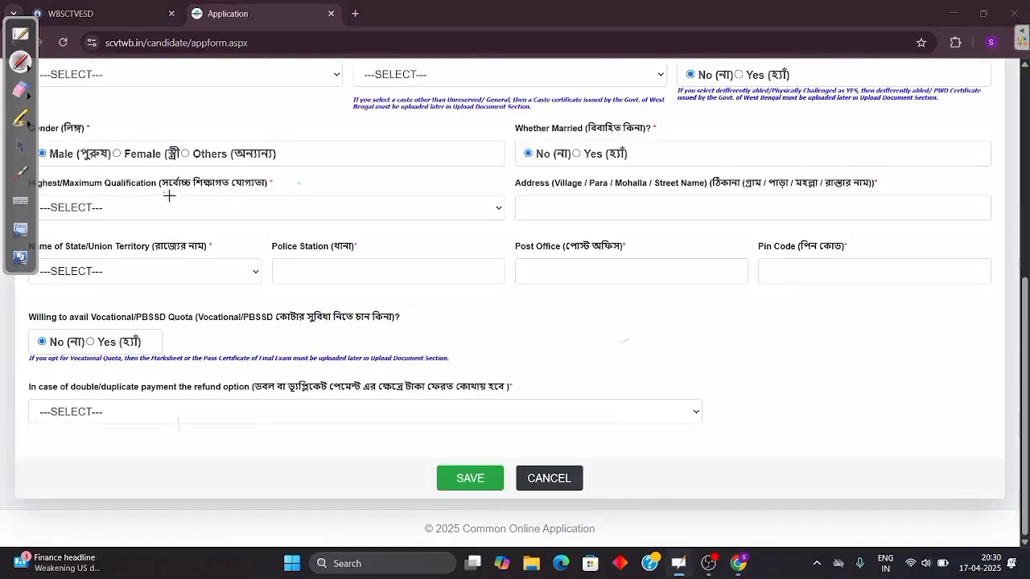
drag(255, 188, 346, 161)
click(21, 89)
mouse_move(290, 192)
mouse_down()
mouse_move(257, 173)
mouse_move(354, 175)
mouse_up()
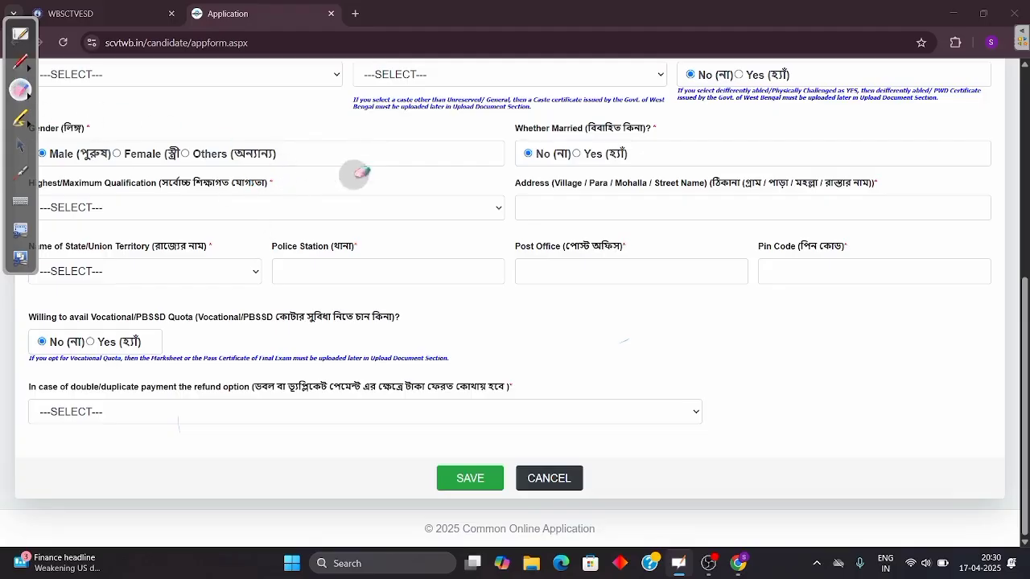
Step: Set the Highest/Maximum Qualification to Madhyamik or Class 10 Board Equivalent
click(20, 144)
click(498, 207)
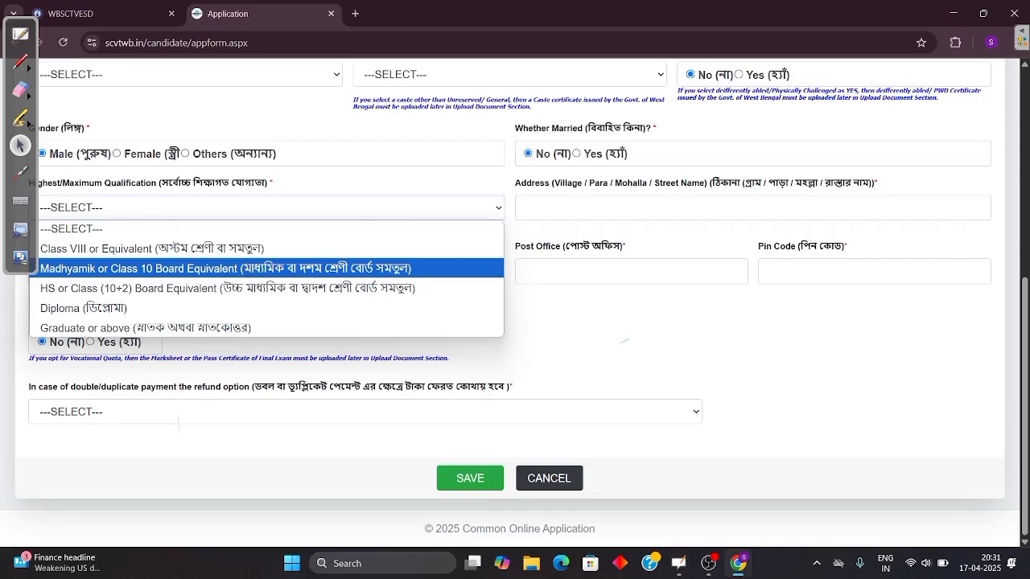
click(247, 268)
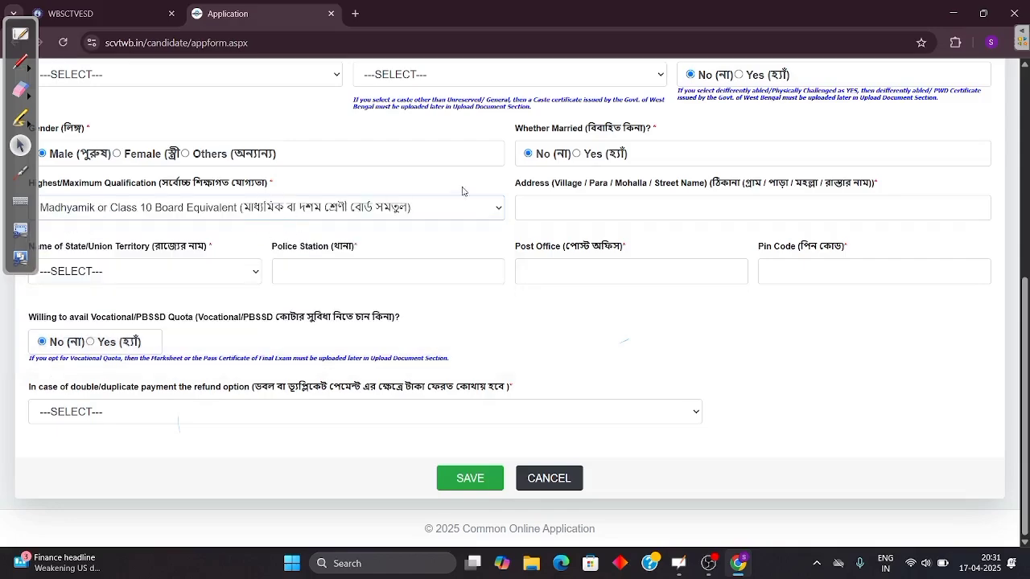
Step: Circle the Address field in pen to point it out, and erase the circle
click(606, 207)
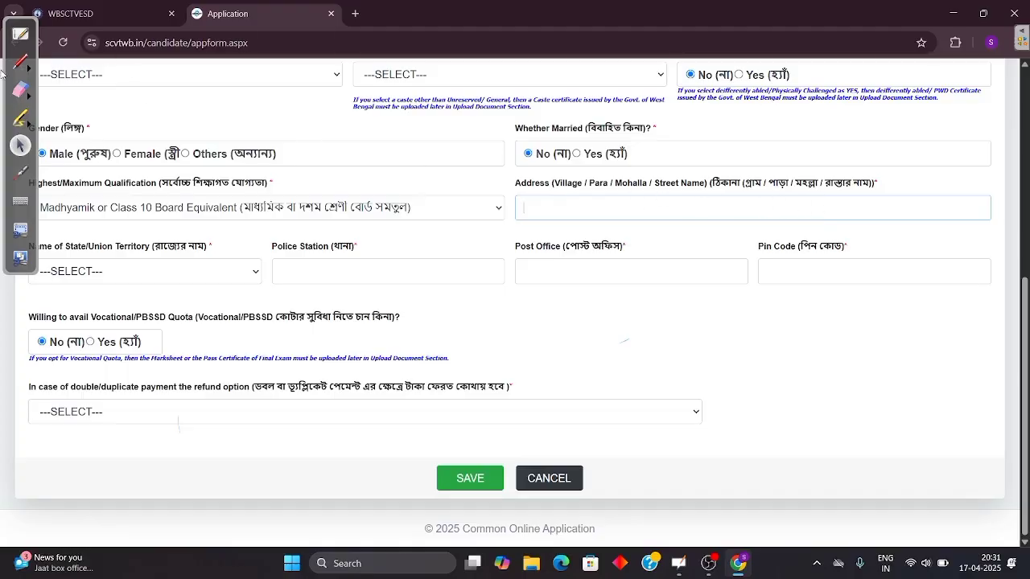
drag(21, 68, 20, 64)
click(20, 57)
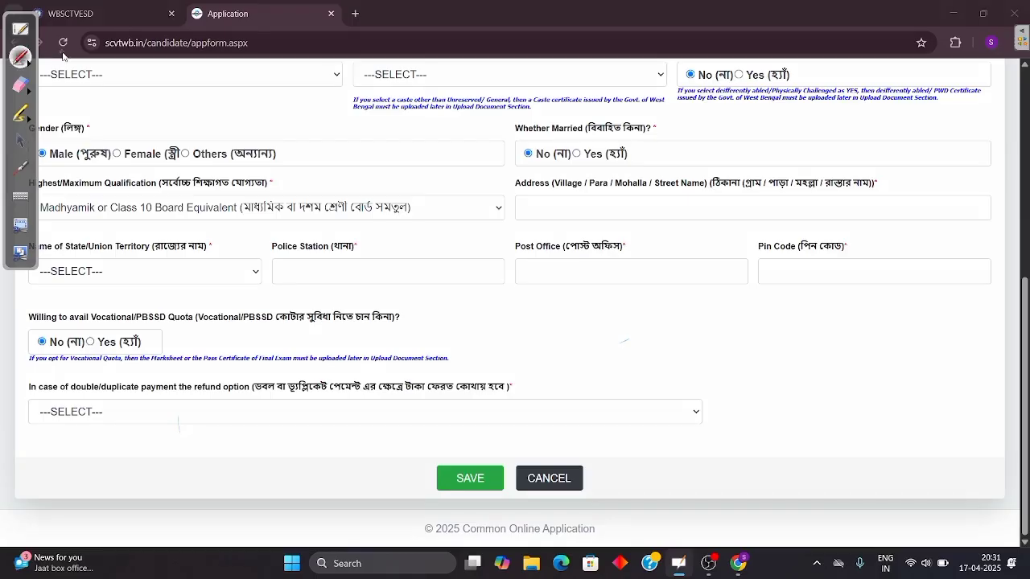
mouse_move(635, 171)
mouse_down()
mouse_move(608, 168)
mouse_move(667, 193)
mouse_up()
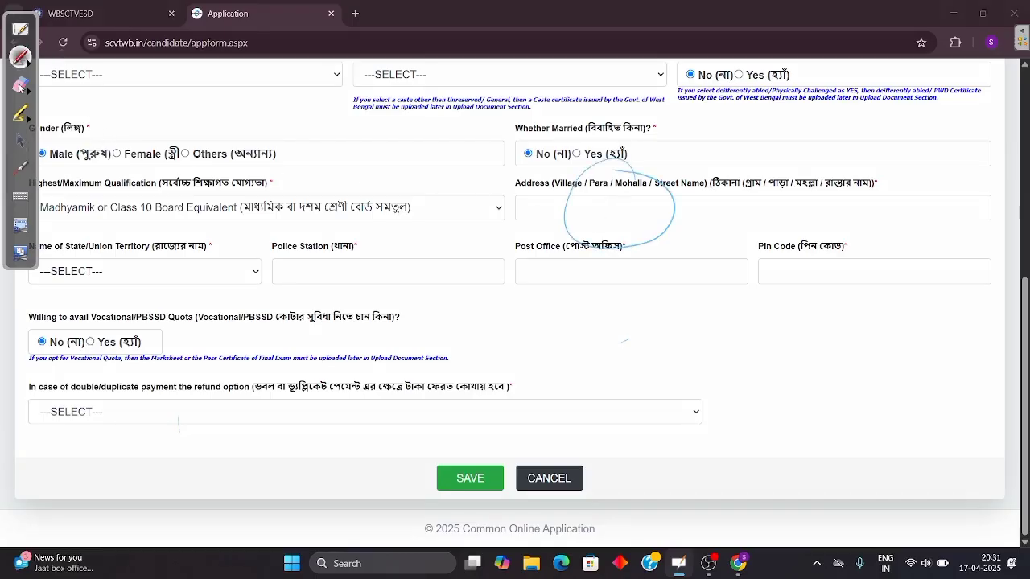
click(21, 86)
mouse_move(608, 213)
mouse_down()
mouse_move(595, 226)
mouse_move(635, 219)
mouse_up()
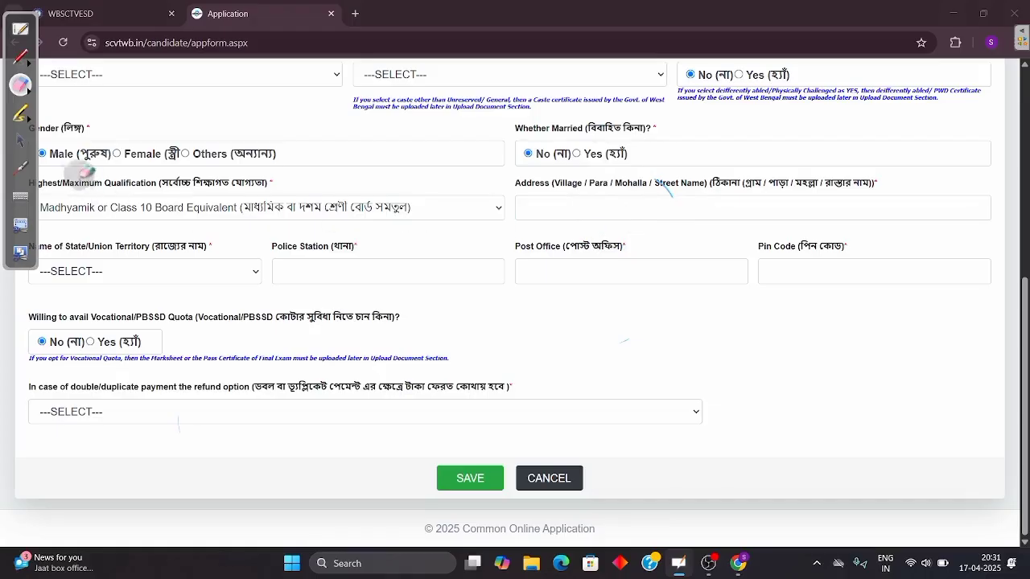
Step: Set the Name of State/Union Territory to West Bengal
click(21, 140)
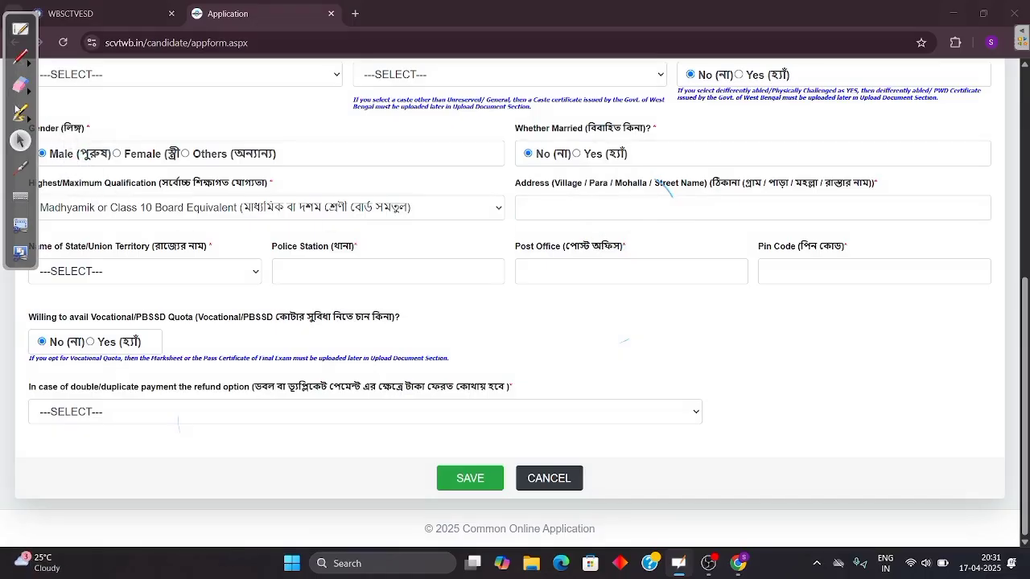
click(156, 273)
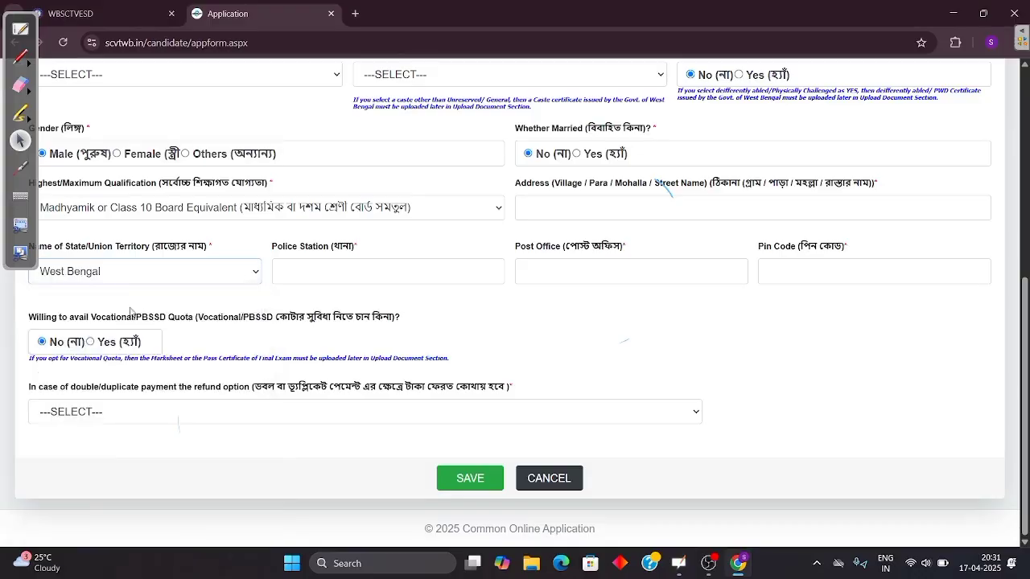
click(129, 319)
Step: Set the Name of District to MALDAH and the Name of Subdivision to Malda Sadar
click(388, 274)
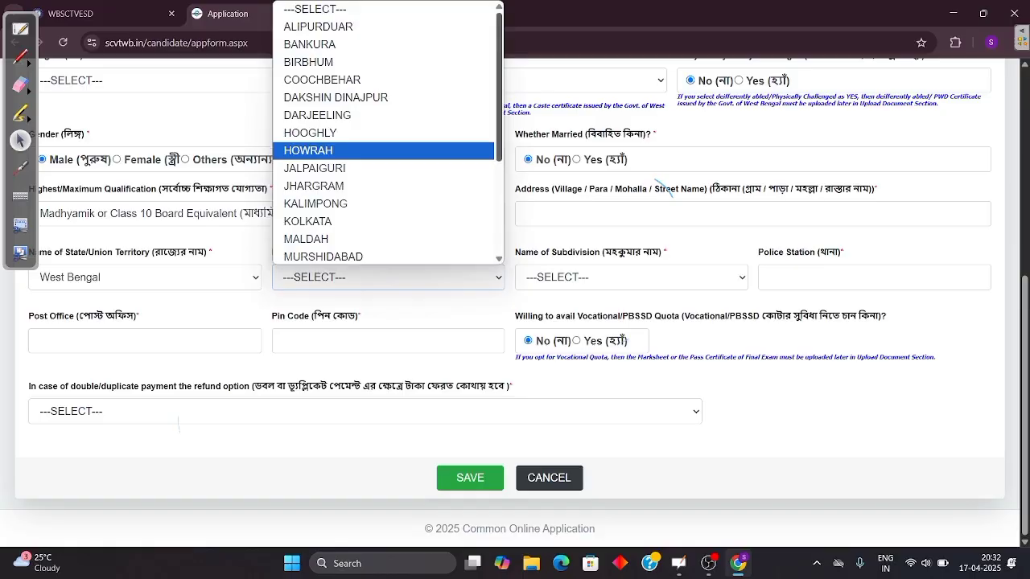
scroll(387, 132, down, 3)
scroll(455, 128, up, 3)
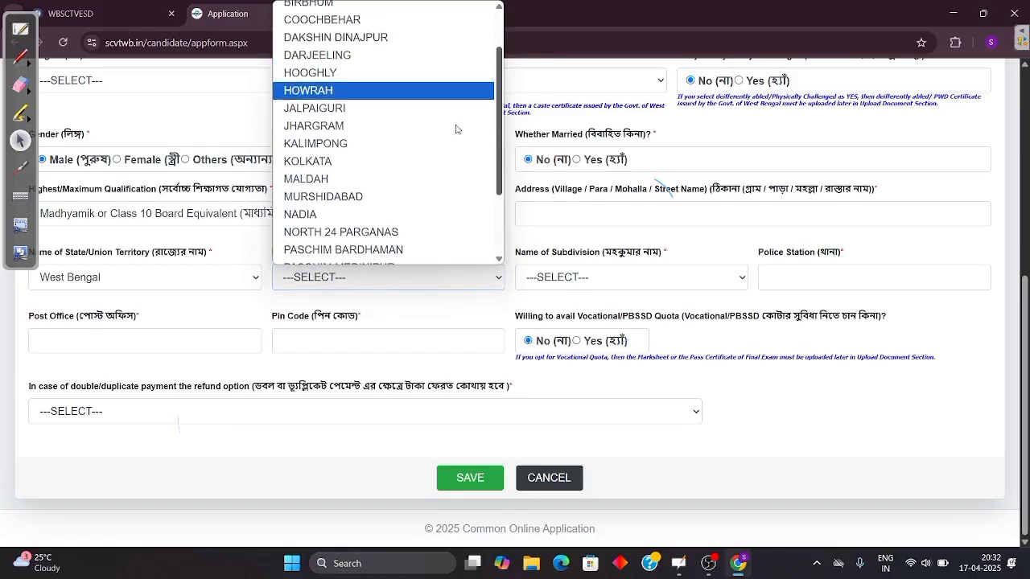
click(391, 175)
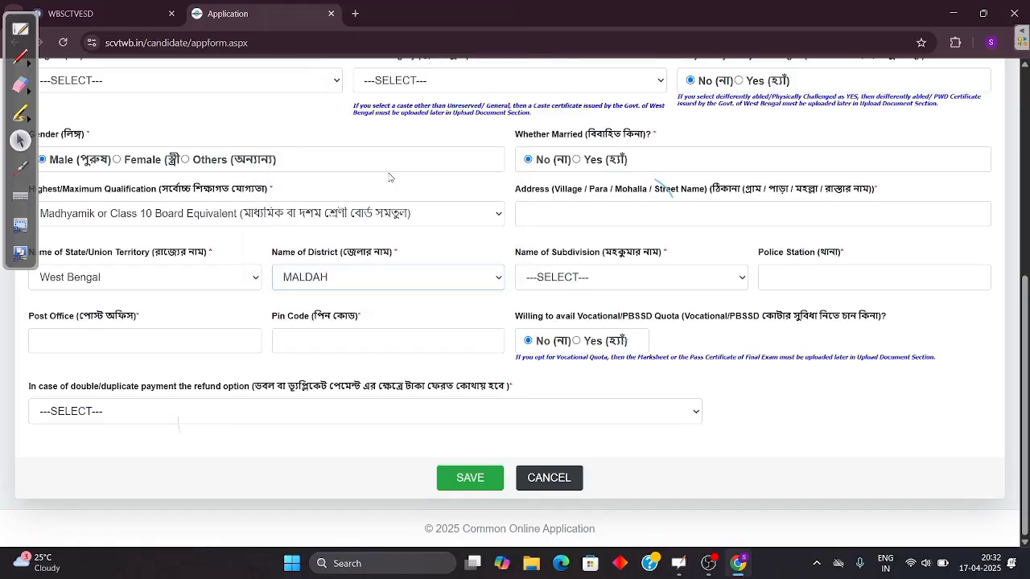
click(603, 278)
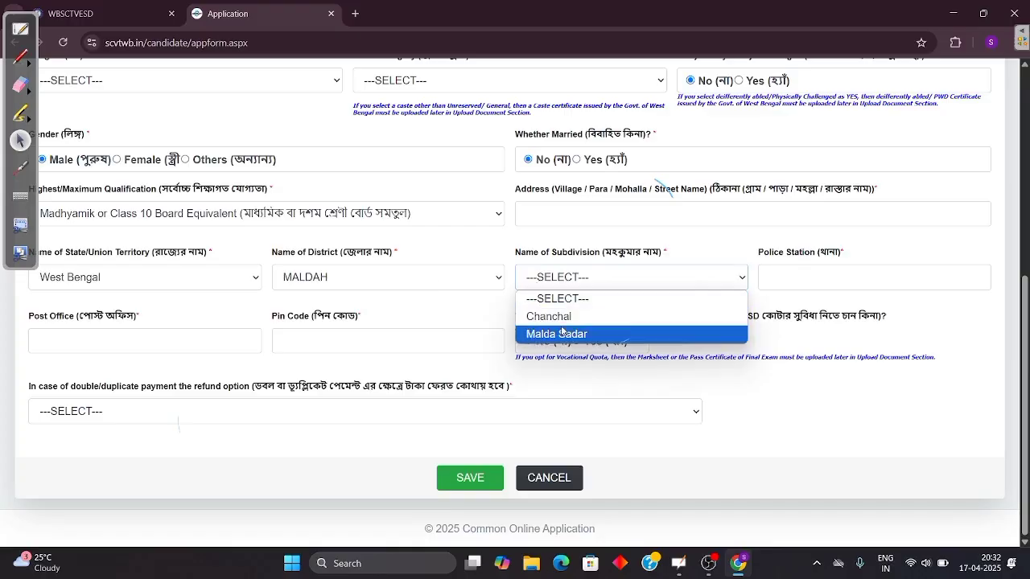
click(613, 334)
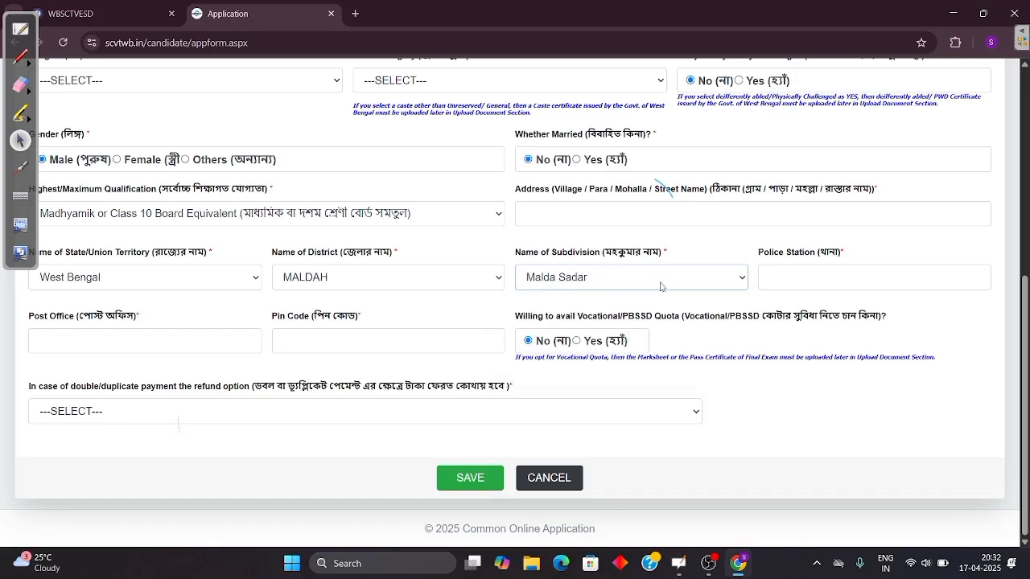
Step: Go through the Police Station, Post Office and Pin Code fields without entering anything
click(800, 274)
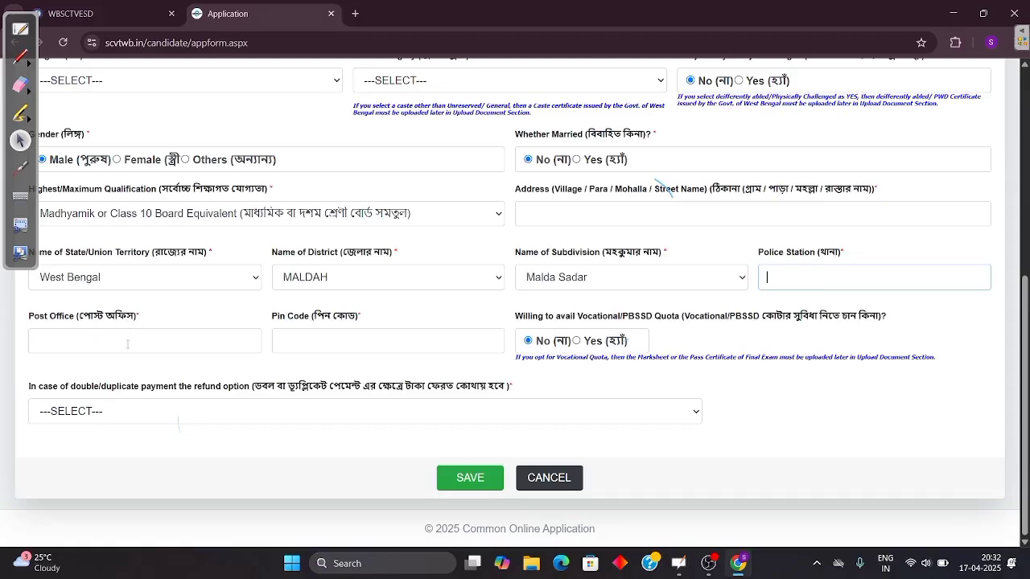
click(103, 340)
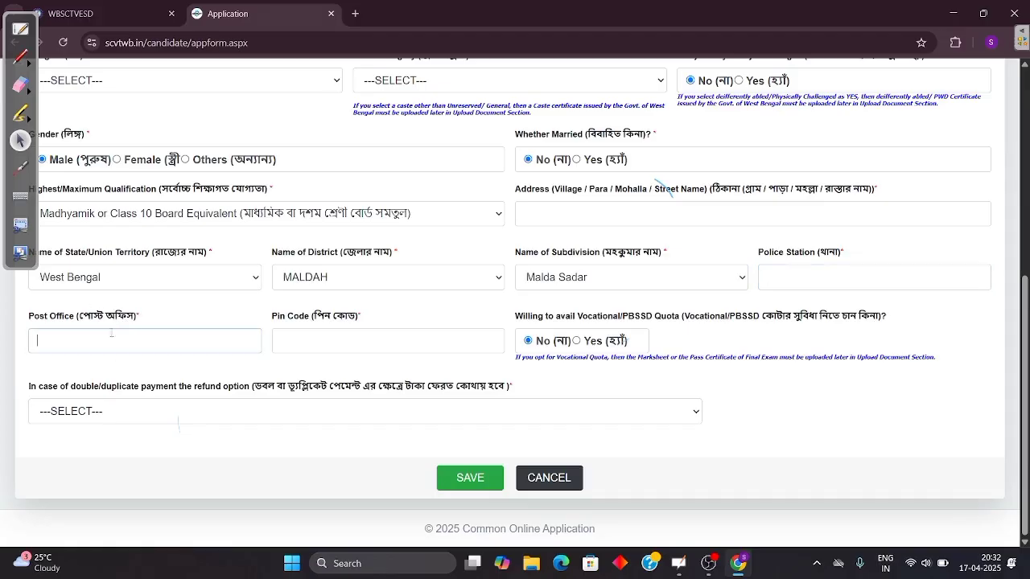
key(Tab)
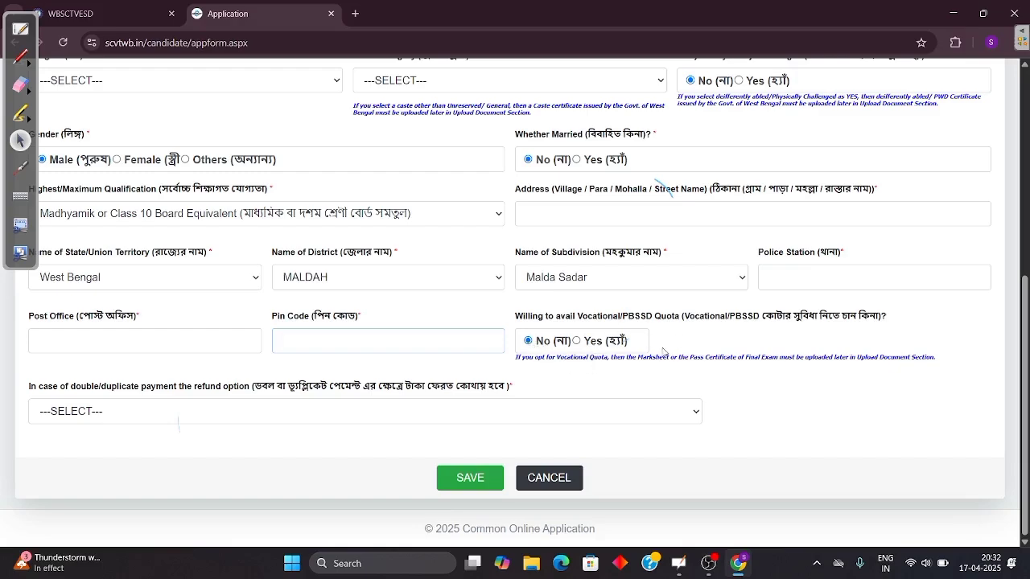
Step: Switch the Vocational/PBSSD Quota choice to Yes to view its course name field, and set it back to No
click(577, 342)
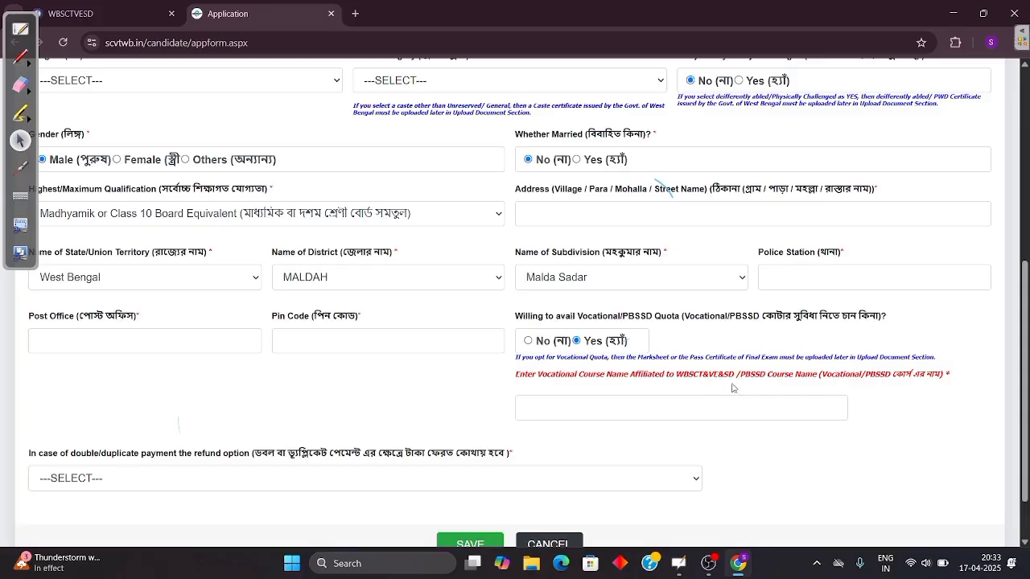
click(528, 341)
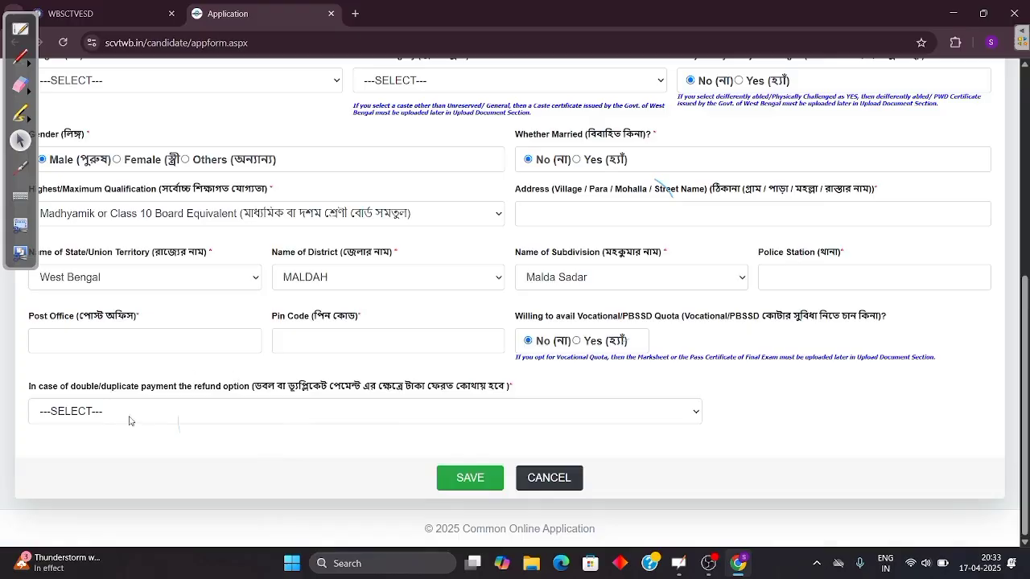
Step: Set the duplicate-payment refund option to To the Same Account from where the Money is Deducted
click(234, 417)
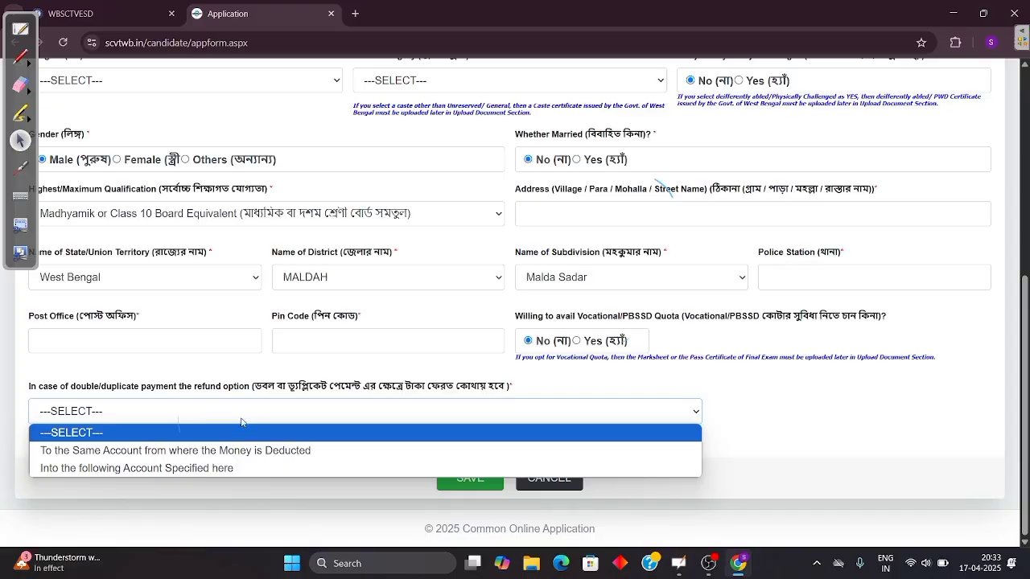
key(Up)
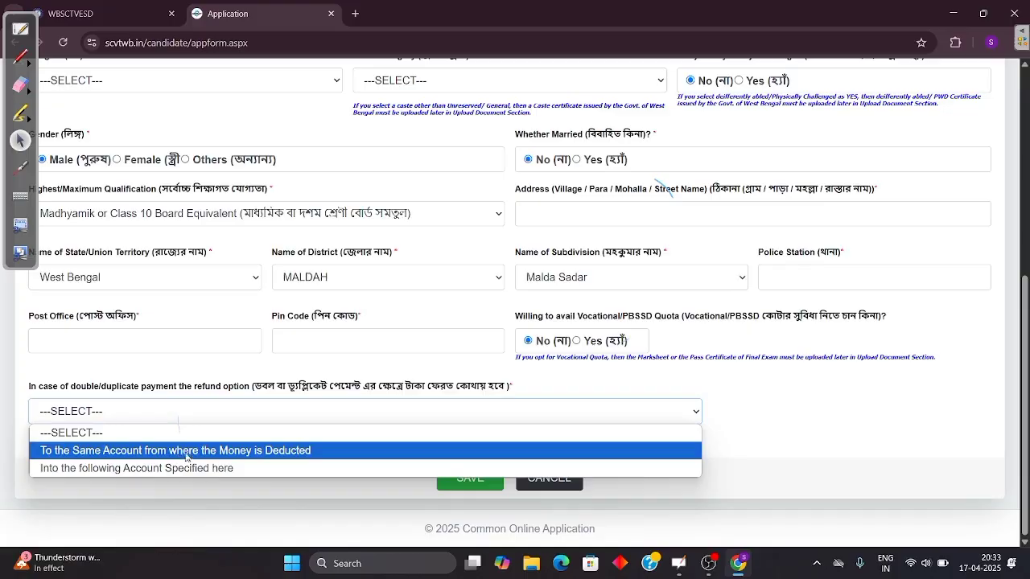
click(244, 453)
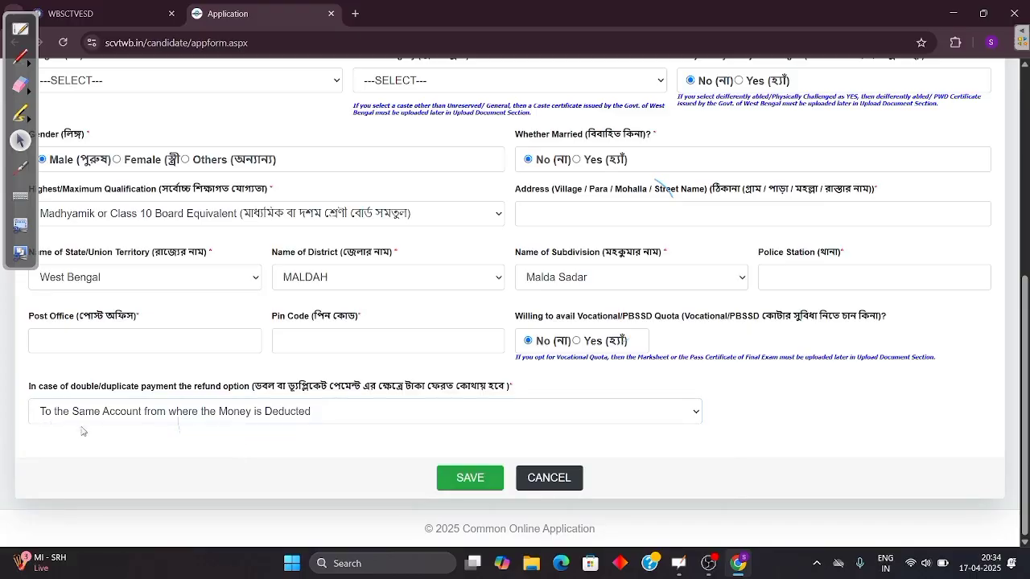
Step: Switch the refund option to Into the following Account Specified here, review its bank detail fields, and restore the same-account option
click(262, 411)
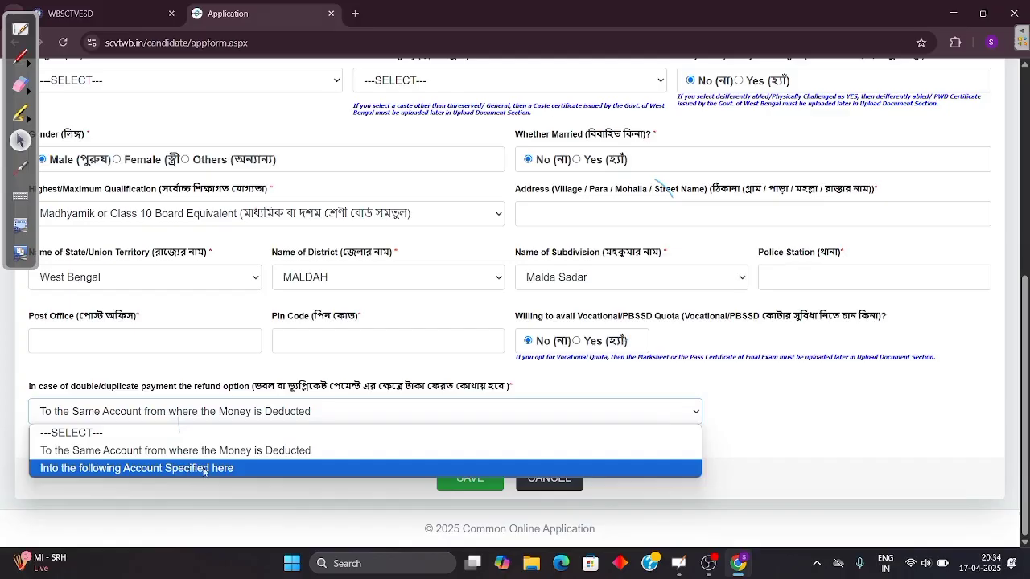
click(213, 470)
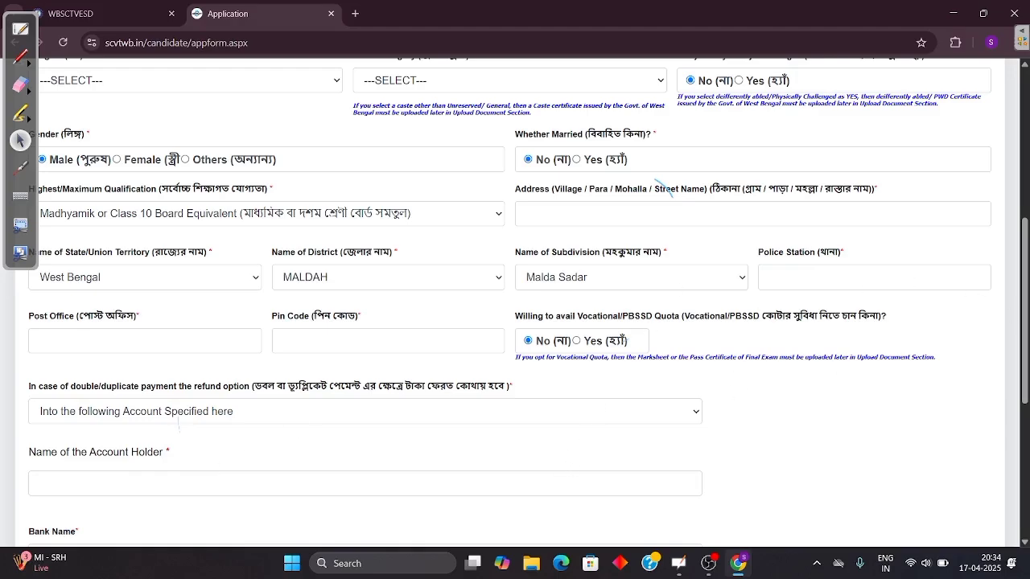
scroll(574, 402, down, 3)
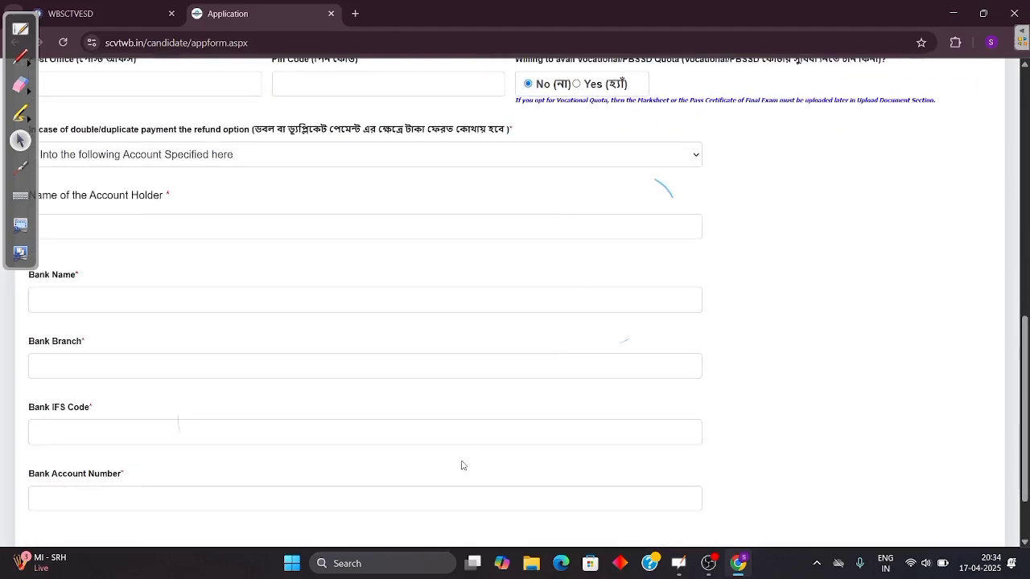
scroll(462, 464, down, 2)
scroll(447, 328, up, 2)
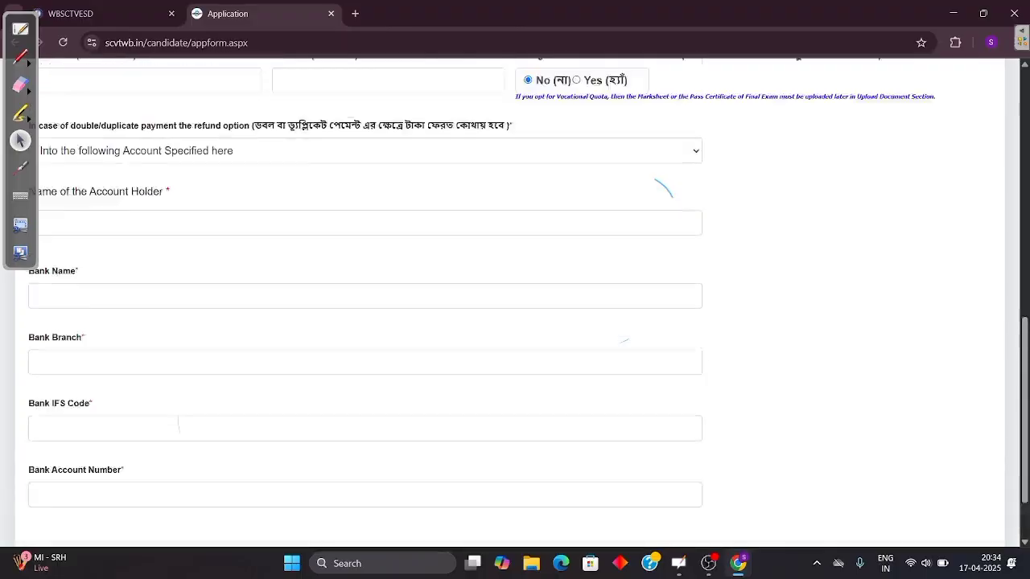
scroll(441, 271, up, 2)
click(442, 274)
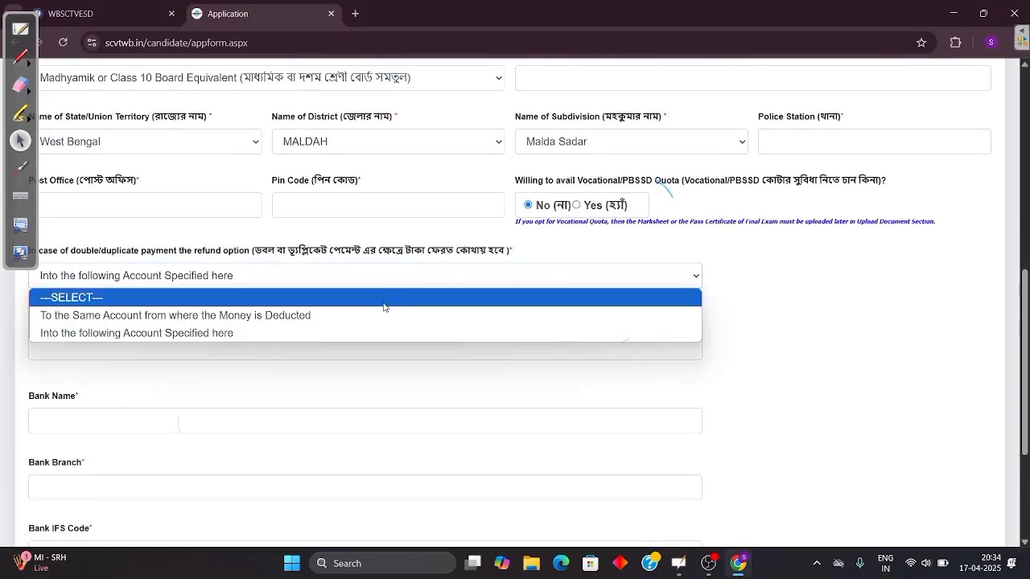
click(392, 315)
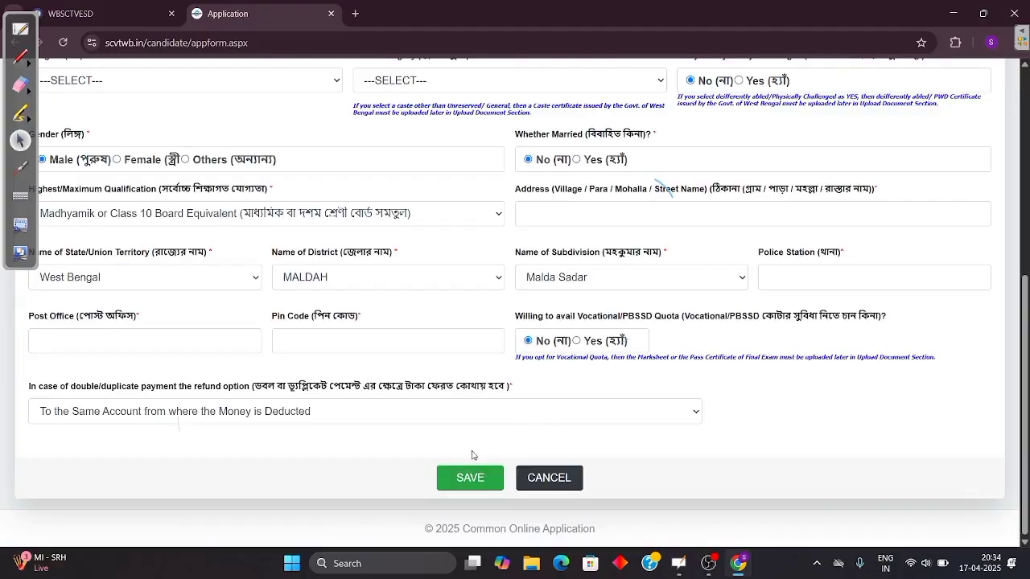
Step: Fill in the rest of the form: religion HINDUISM, caste category OBC -A, and the applicant's full address details
click(770, 277)
click(601, 217)
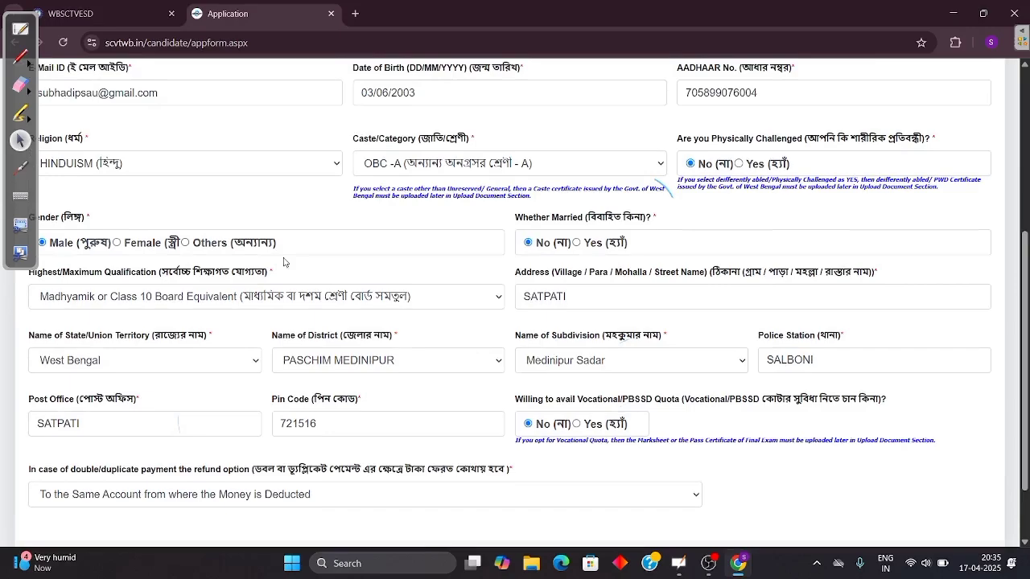
scroll(283, 261, down, 2)
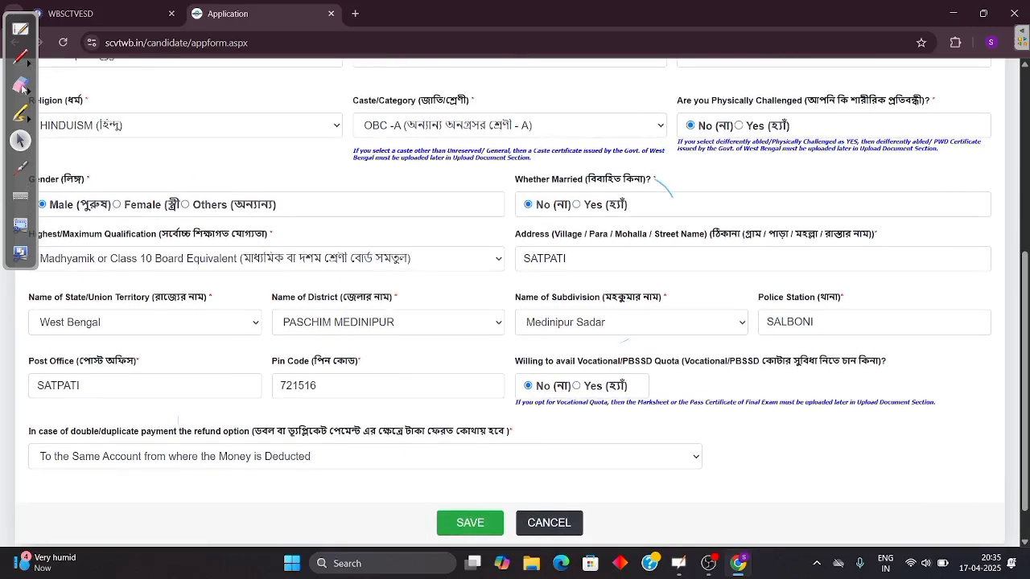
Step: Draw a pen tick mark over the Religion field
click(22, 57)
drag(158, 114, 235, 98)
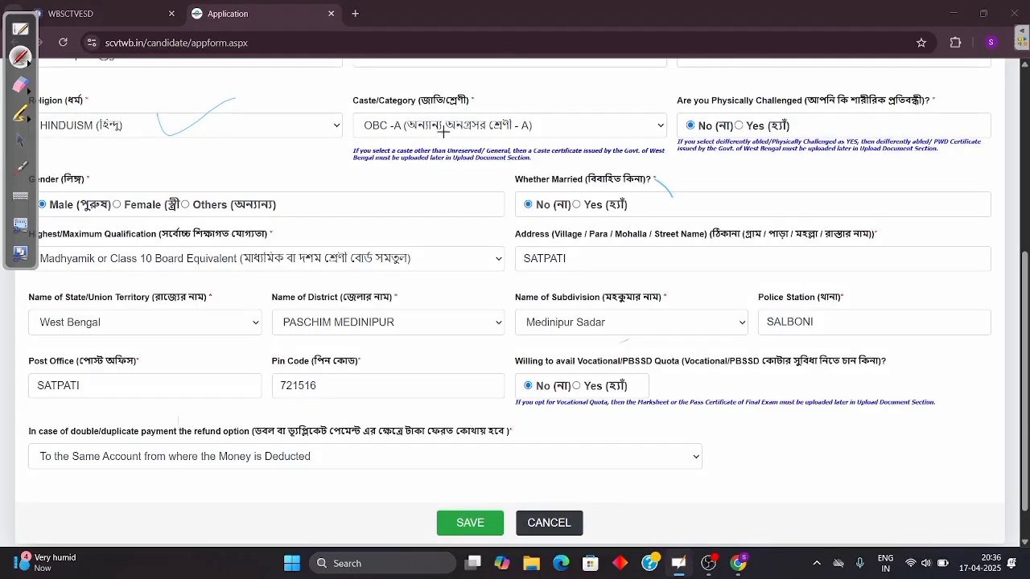
Step: Change the Caste/Category to OBC -B
click(25, 141)
click(26, 141)
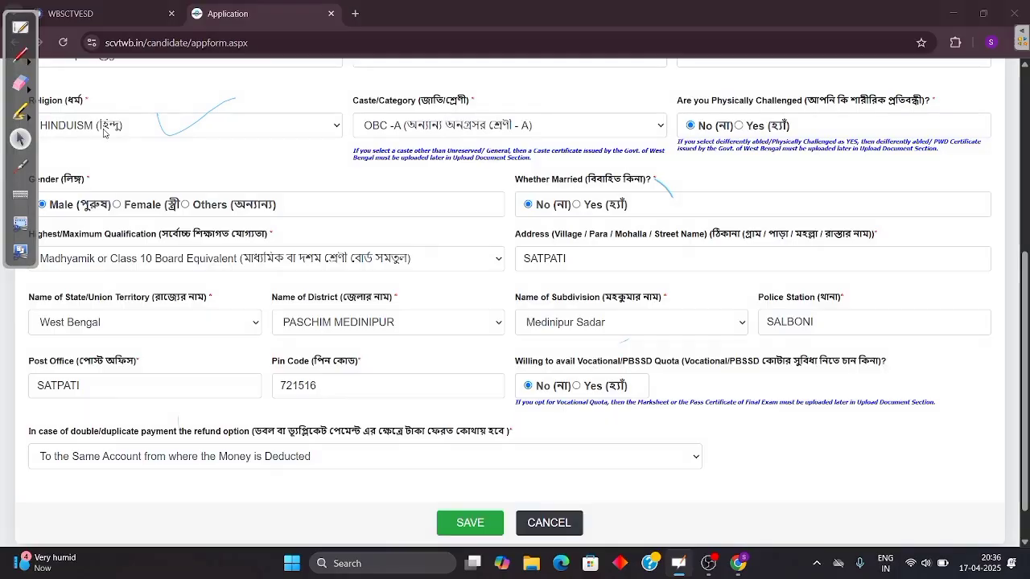
click(571, 121)
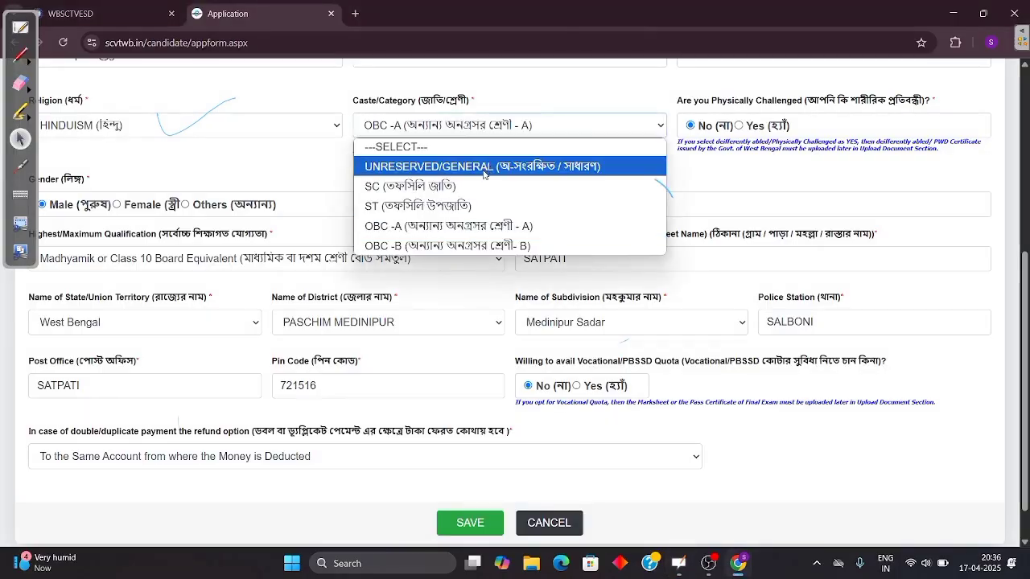
click(471, 247)
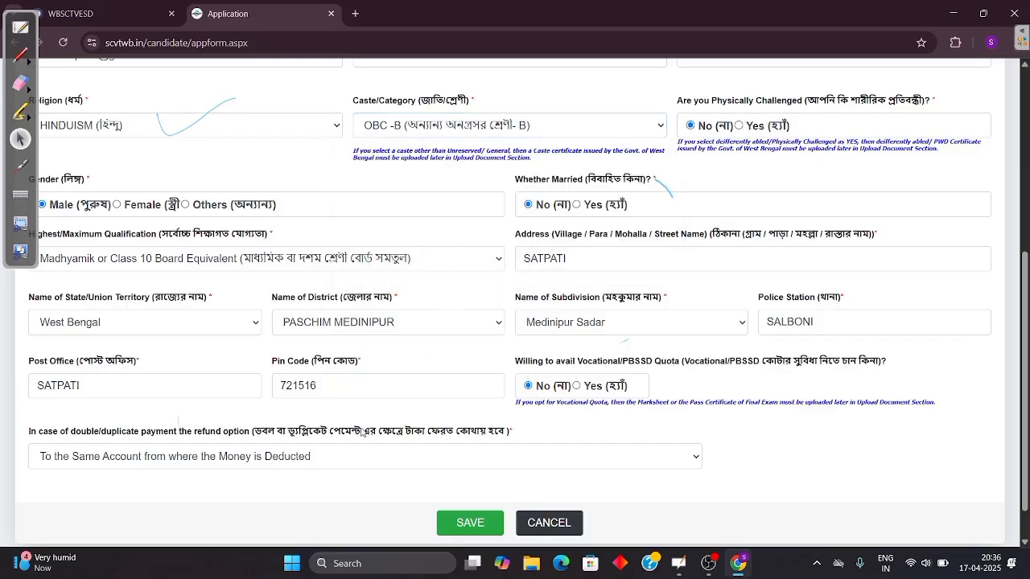
Step: Save the application form, acknowledge the update, and bring the dashboard's profile and course cards into view
click(472, 522)
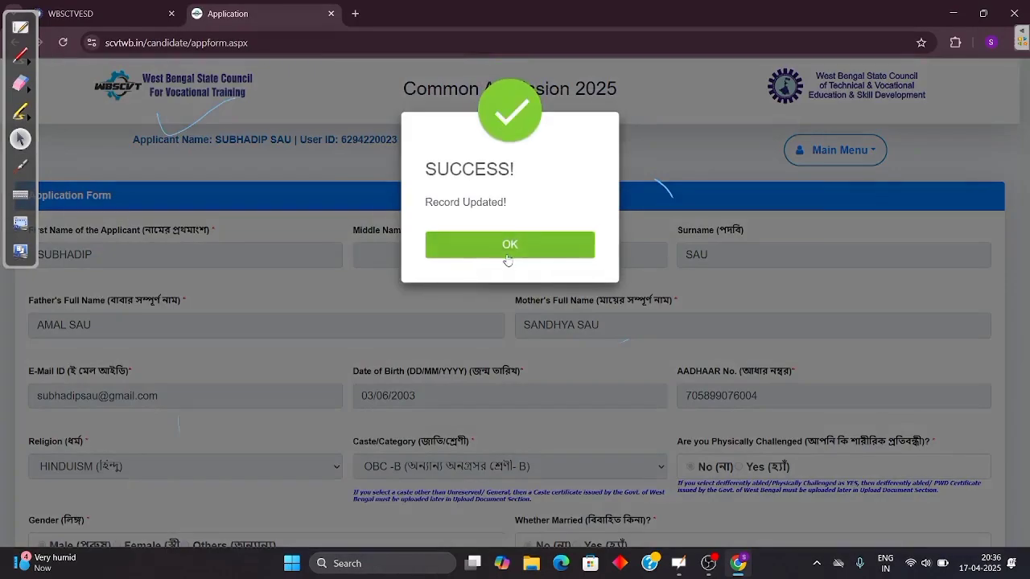
click(510, 245)
scroll(519, 265, down, 2)
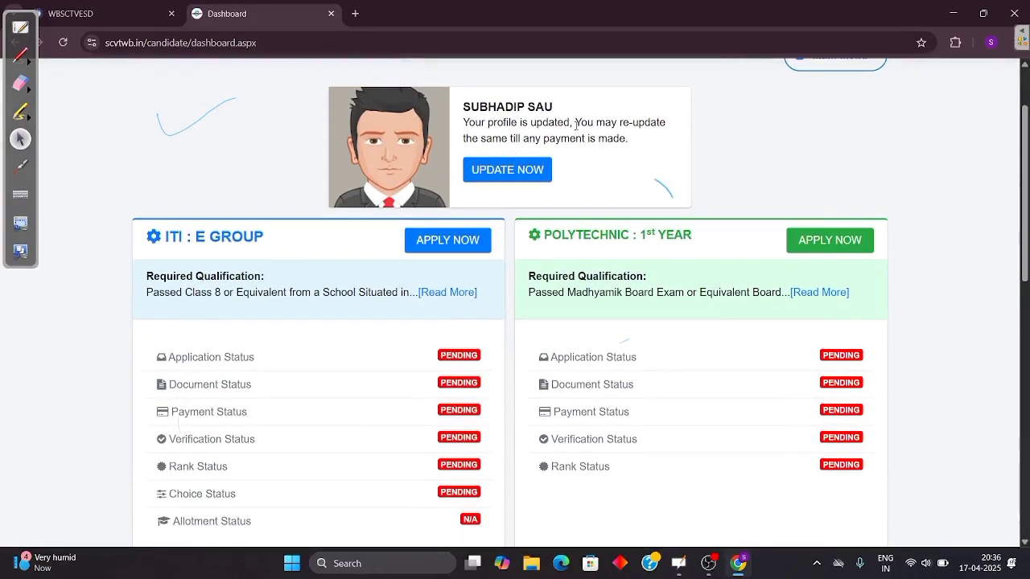
Step: Draw a pen circle around APPLY NOW on the POLYTECHNIC : 1st YEAR card
scroll(582, 233, down, 1)
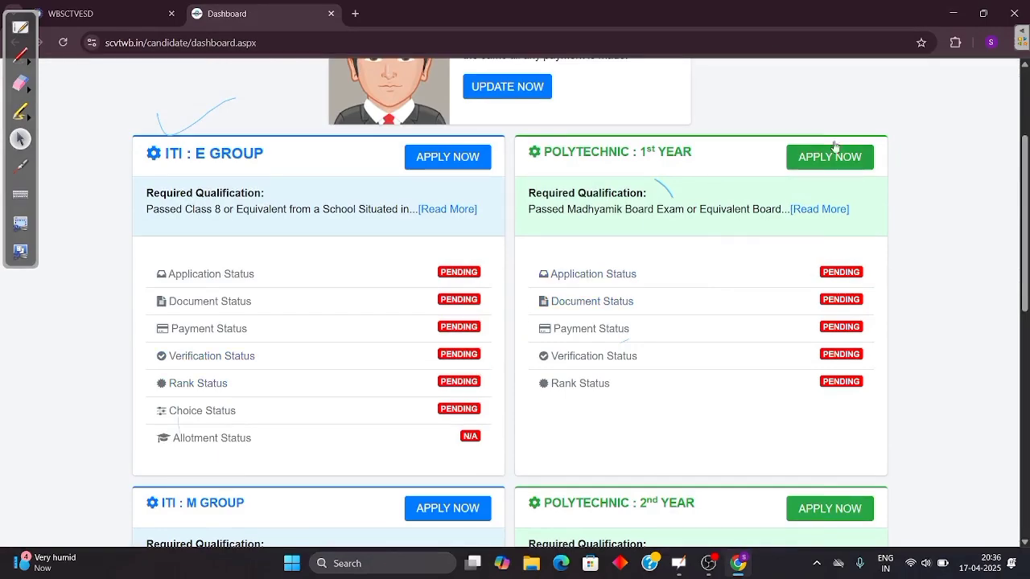
click(20, 55)
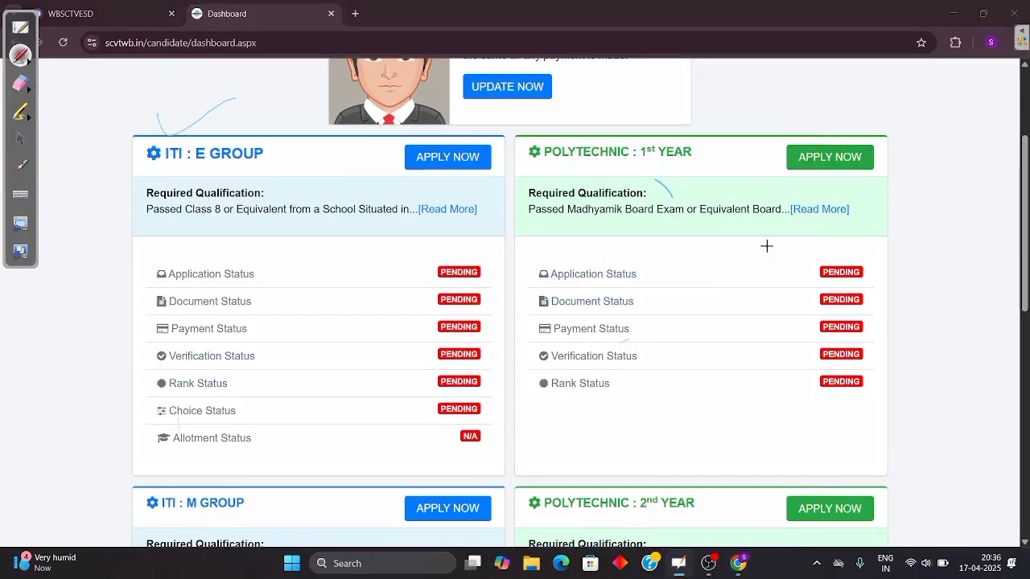
mouse_move(867, 137)
mouse_down()
mouse_move(820, 191)
mouse_move(836, 121)
mouse_up()
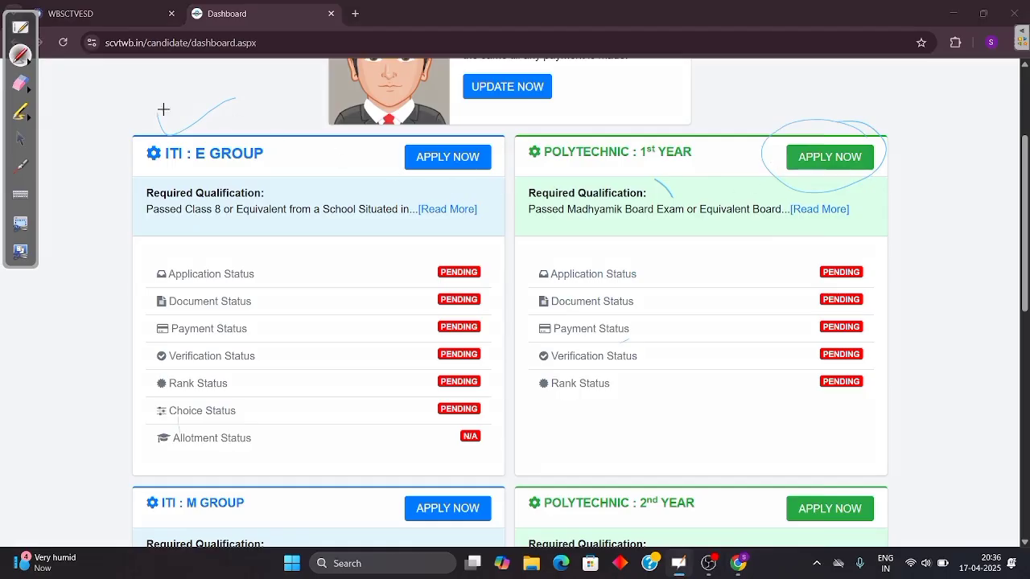
click(20, 139)
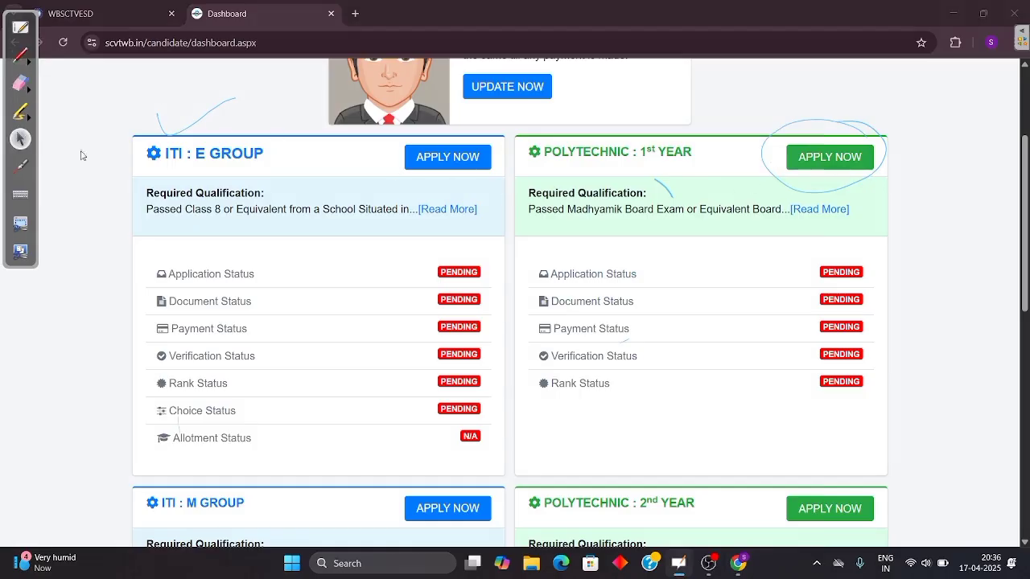
Step: Bring the ITI : M GROUP and POLYTECHNIC : 2nd YEAR cards into view and erase the pen circle and the stray stroke
scroll(514, 306, down, 4)
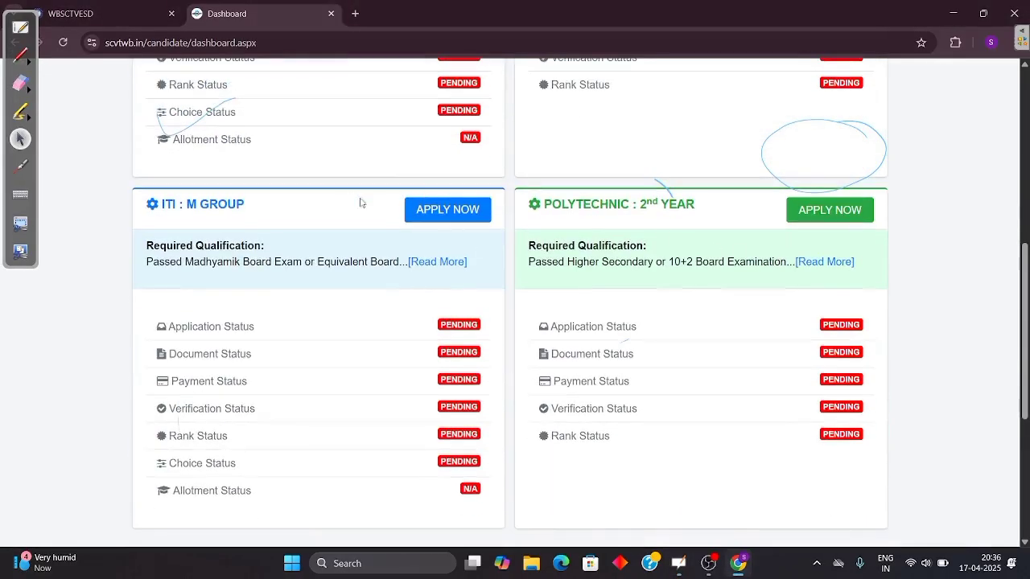
scroll(359, 202, down, 1)
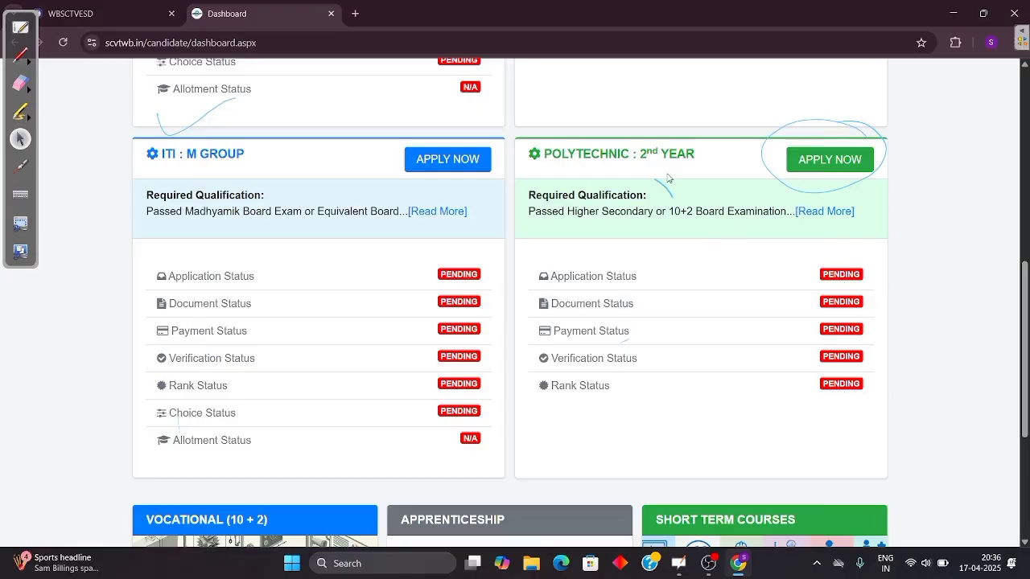
click(20, 83)
mouse_move(667, 187)
mouse_down()
mouse_move(758, 166)
mouse_move(816, 123)
mouse_move(850, 127)
mouse_up()
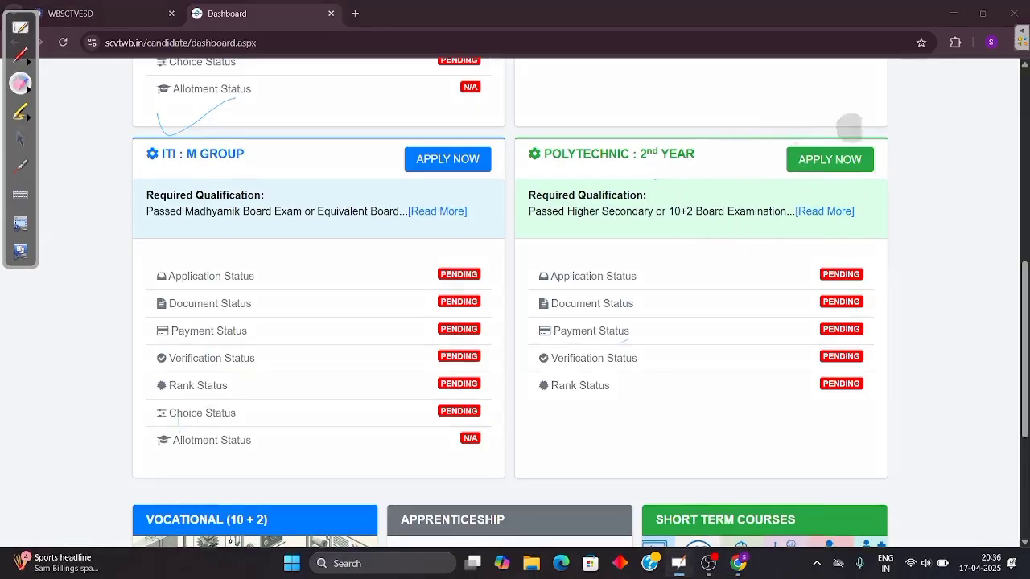
click(20, 138)
Step: Open the Polytechnic 1st Year application form and look through its fields
scroll(668, 209, up, 4)
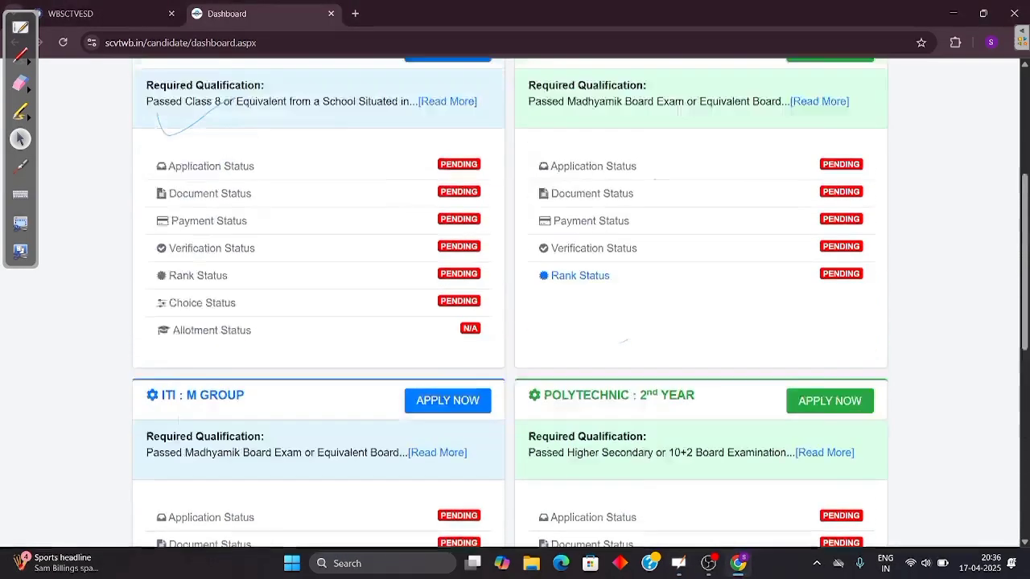
scroll(599, 274, down, 1)
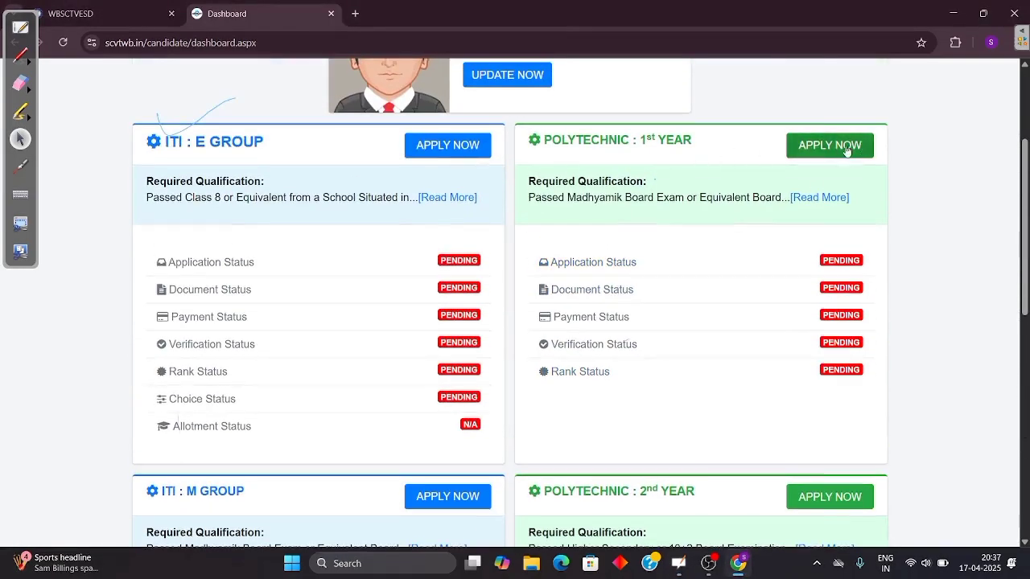
click(835, 148)
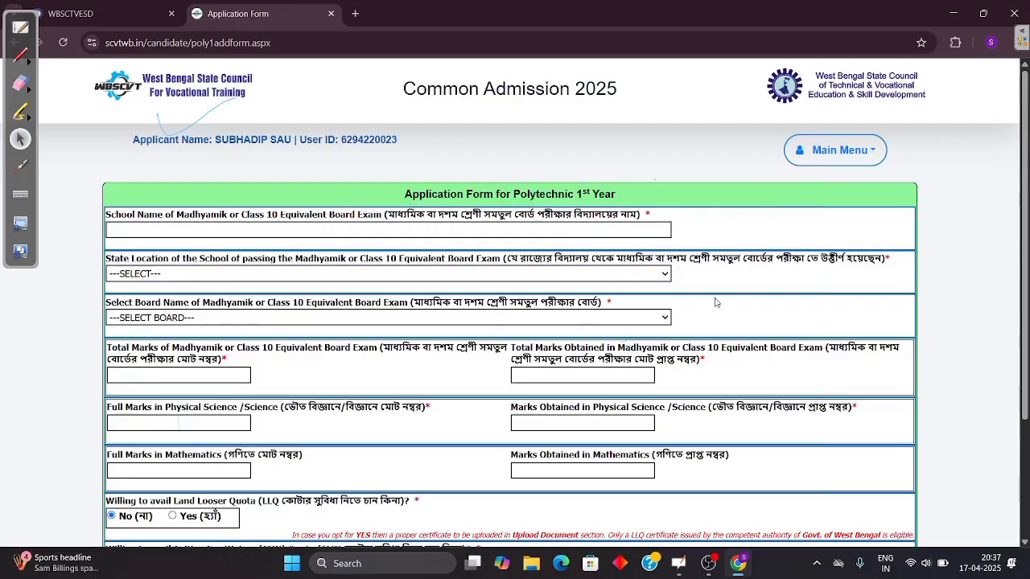
scroll(741, 206, down, 3)
scroll(725, 200, up, 3)
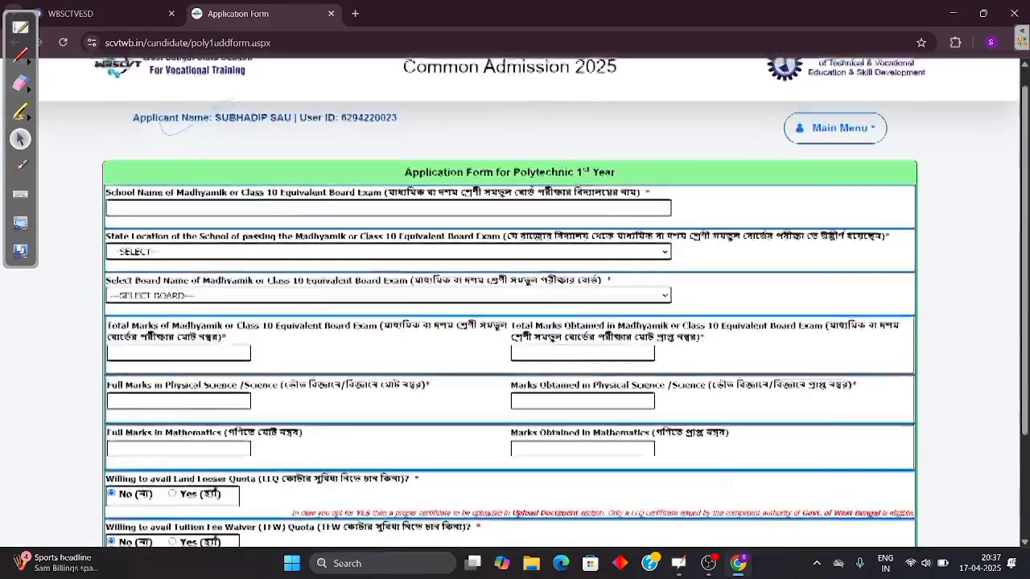
Step: Erase the old pen tick over the page header and draw a tick beside the School Name field
click(23, 85)
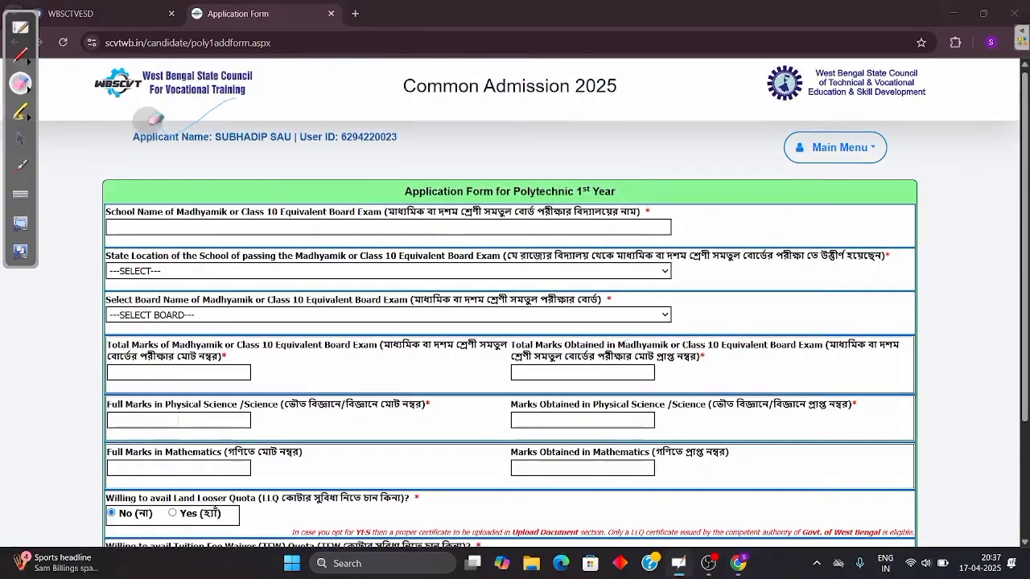
click(21, 56)
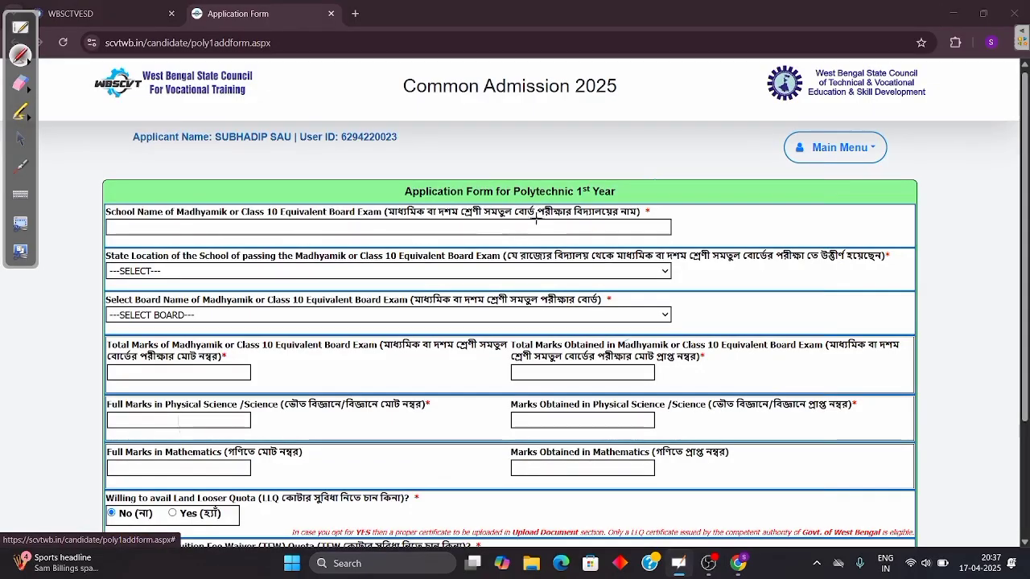
click(397, 228)
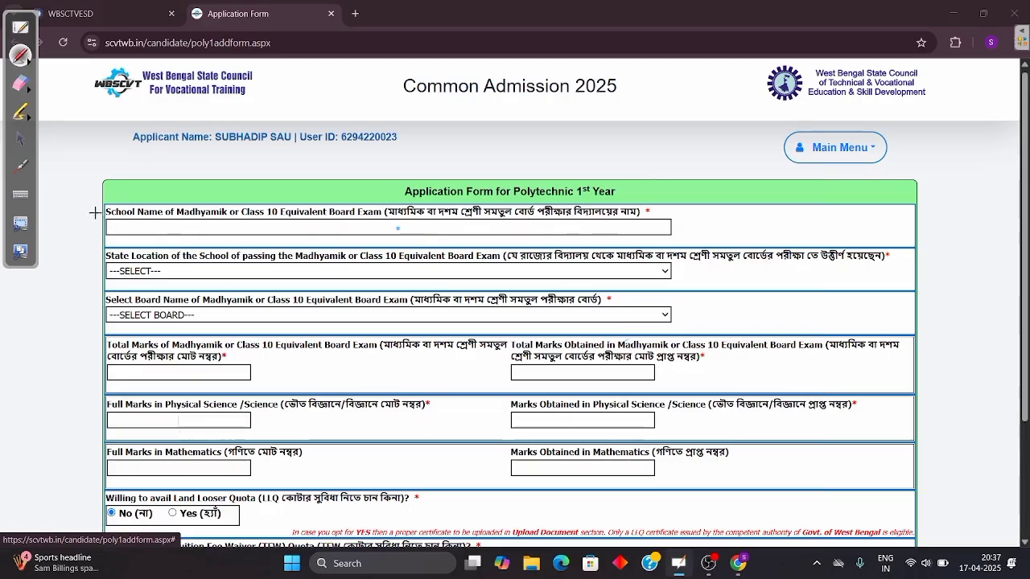
drag(88, 213, 180, 191)
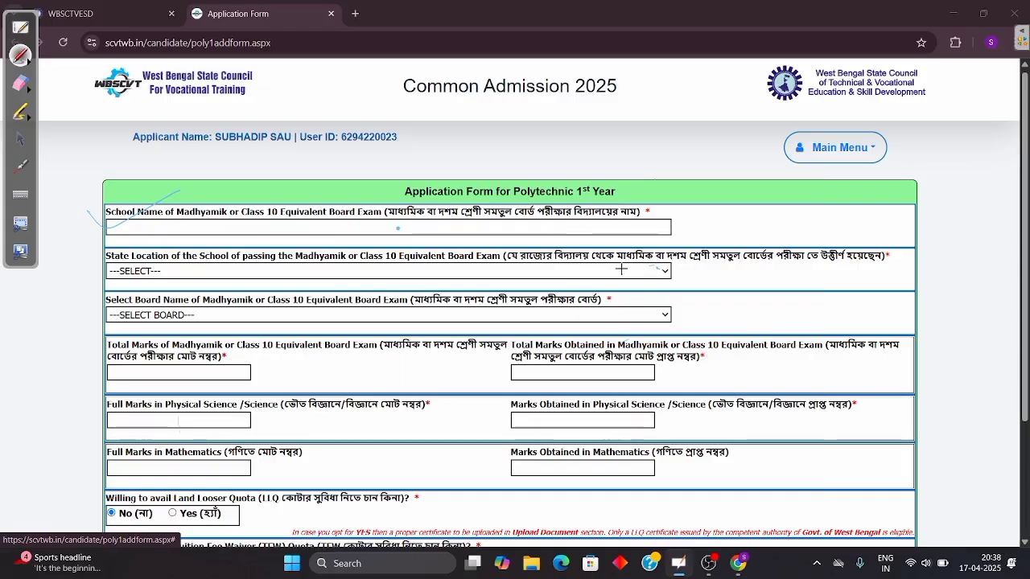
click(20, 138)
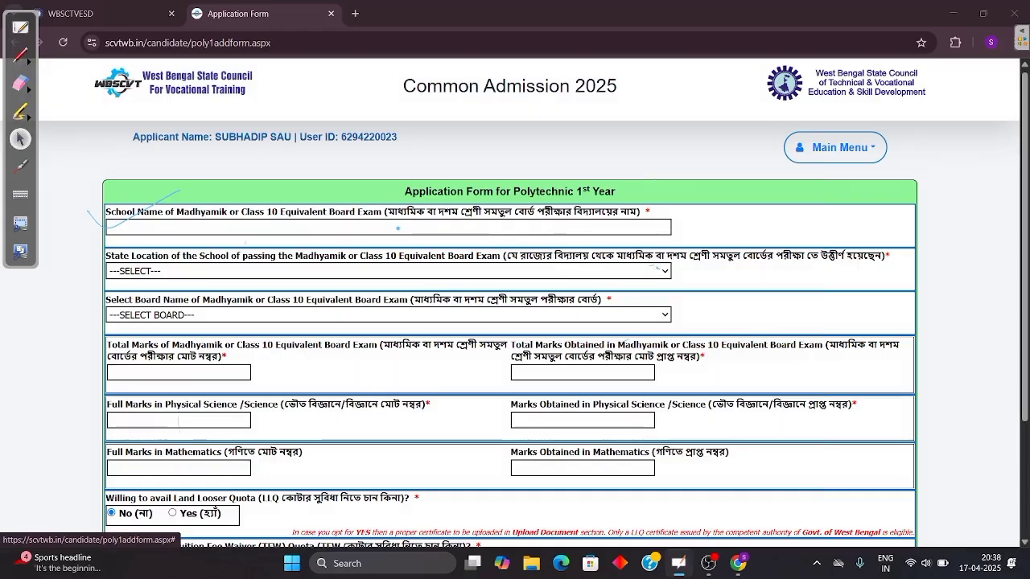
Step: Set the school's state location to WEST BENGAL and the board to WEST BENGAL BOARD OF SECONDARY EDUCATION
click(478, 272)
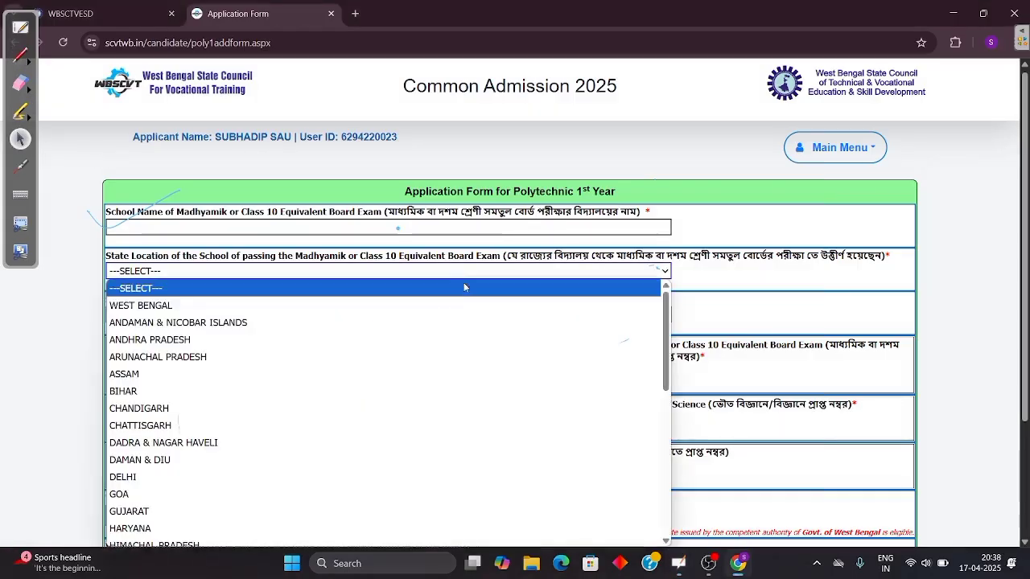
click(392, 307)
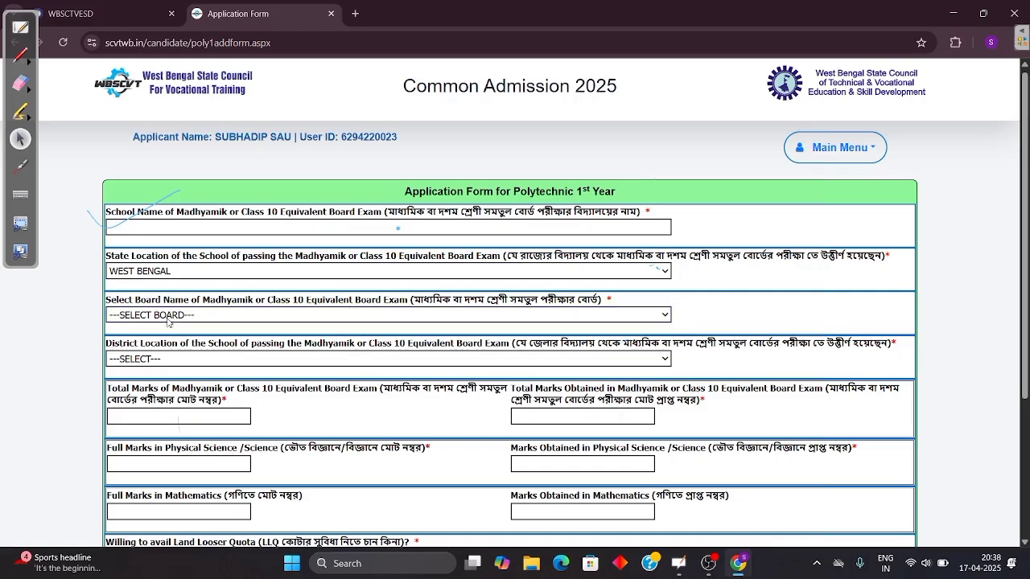
click(198, 315)
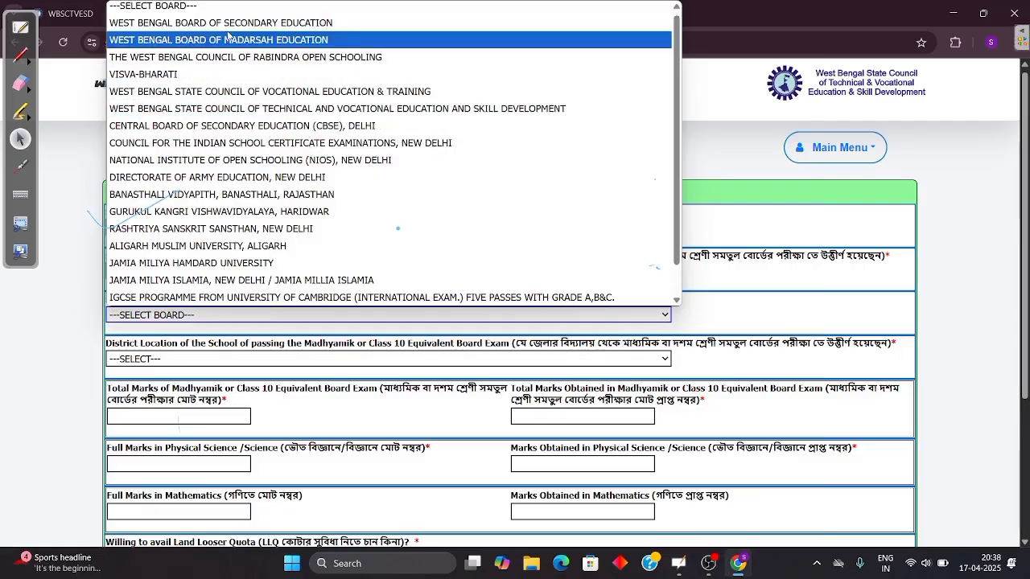
click(299, 23)
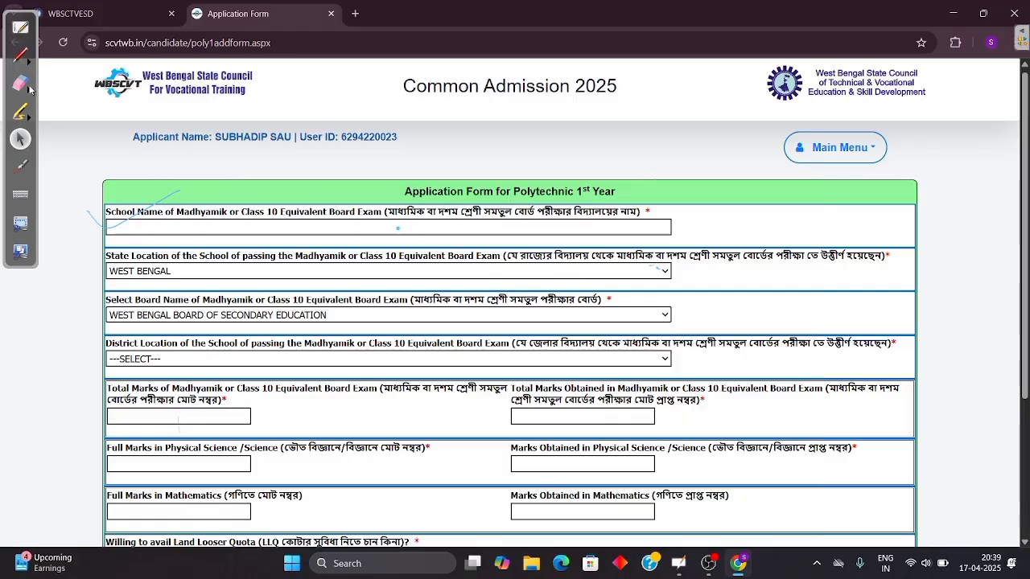
Step: Draw a pen tick beside the District Location field and set the district to PASCHIM MEDINIPUR
click(20, 56)
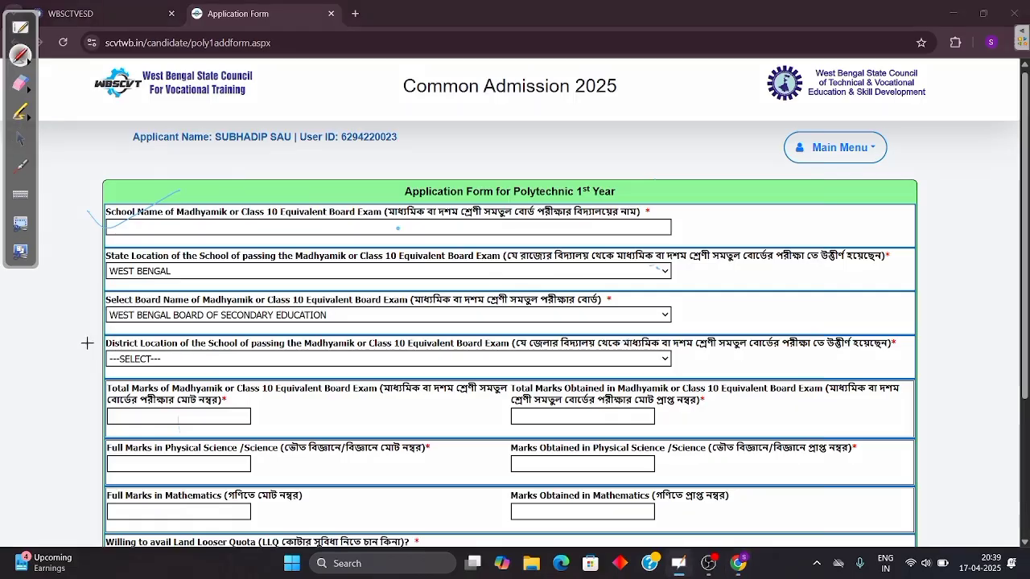
drag(83, 342, 140, 325)
click(21, 138)
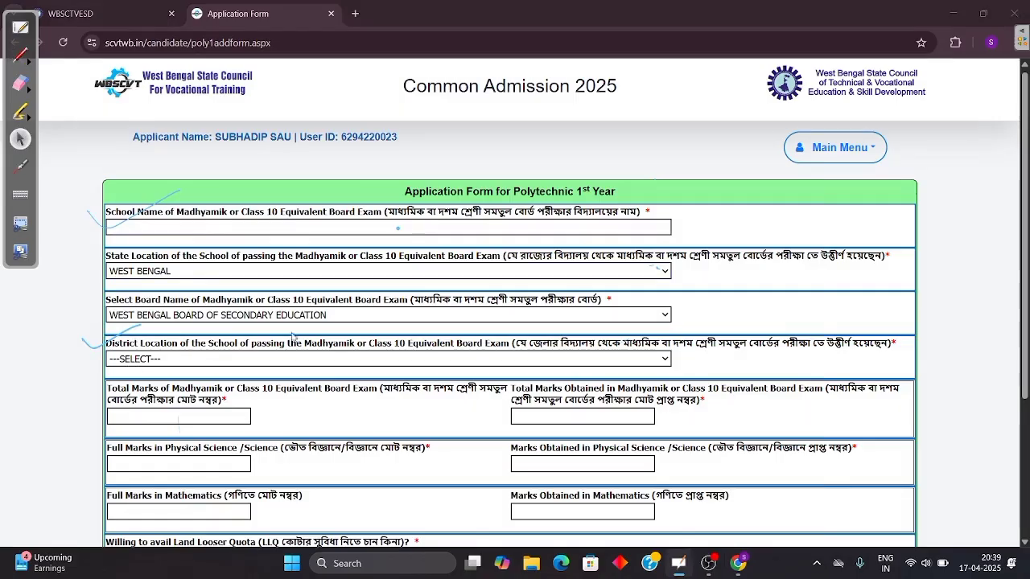
click(385, 358)
scroll(385, 342, down, 2)
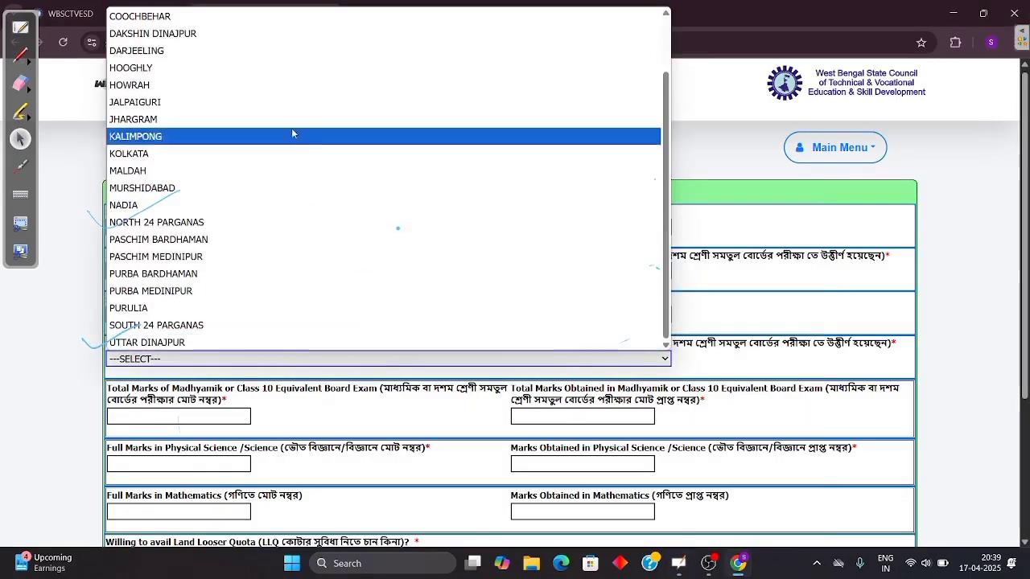
click(260, 254)
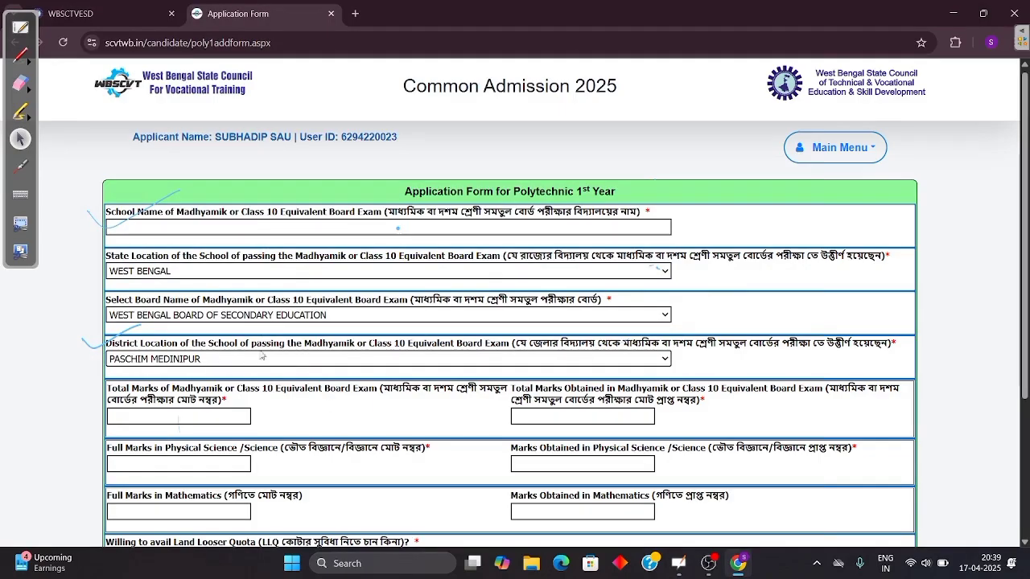
Step: Bring the marks fields into view and erase both pen ticks from the form
scroll(356, 427, down, 2)
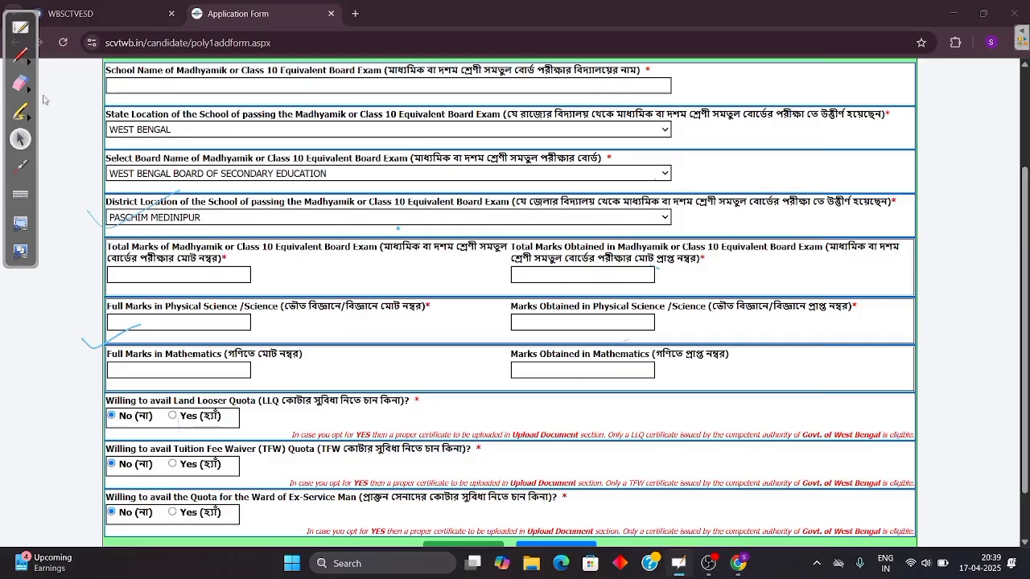
click(20, 83)
mouse_move(204, 197)
mouse_down()
mouse_move(111, 228)
mouse_move(101, 344)
mouse_move(85, 335)
mouse_up()
click(21, 138)
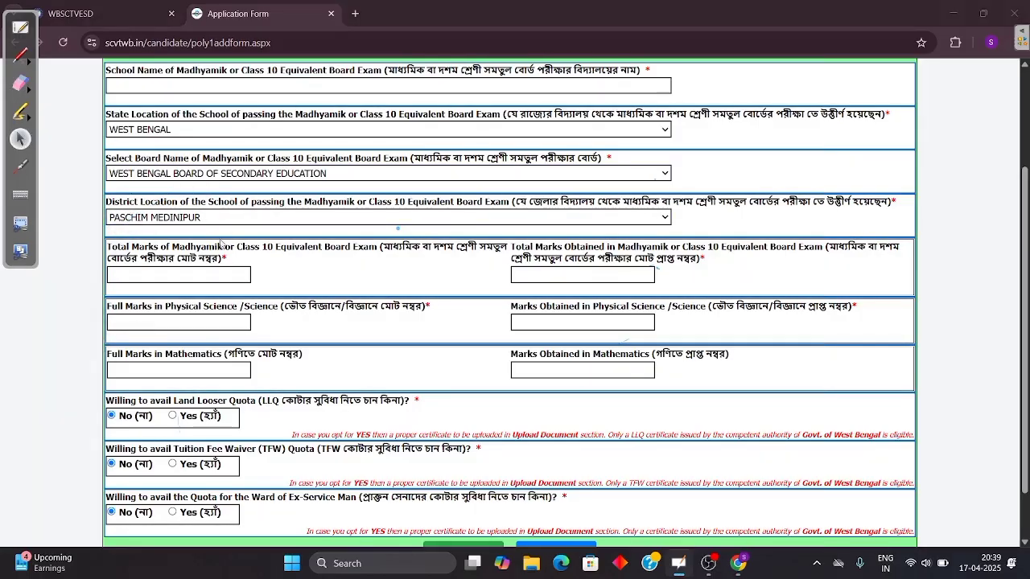
Step: Enter 700 total marks with 500 obtained, and 100 full marks with 70 obtained for both Physical Science and Mathematics
click(211, 274)
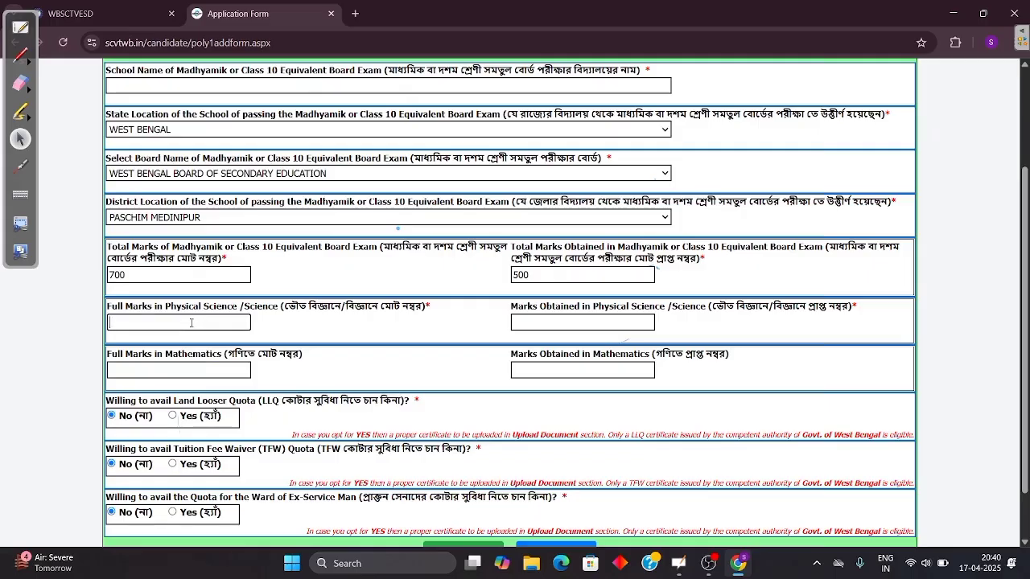
text(00)
click(177, 366)
text(100)
click(616, 368)
text(70)
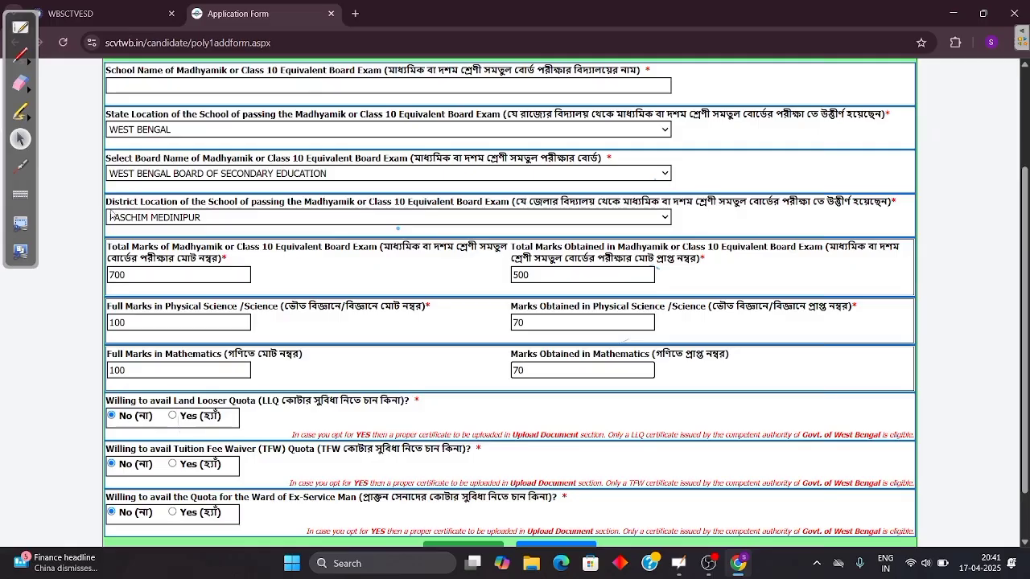
Step: Draw pen ticks beside the Tuition Fee Waiver and Ex-Service Man quota questions, and circle SAVE
scroll(3, 112, down, 2)
click(18, 54)
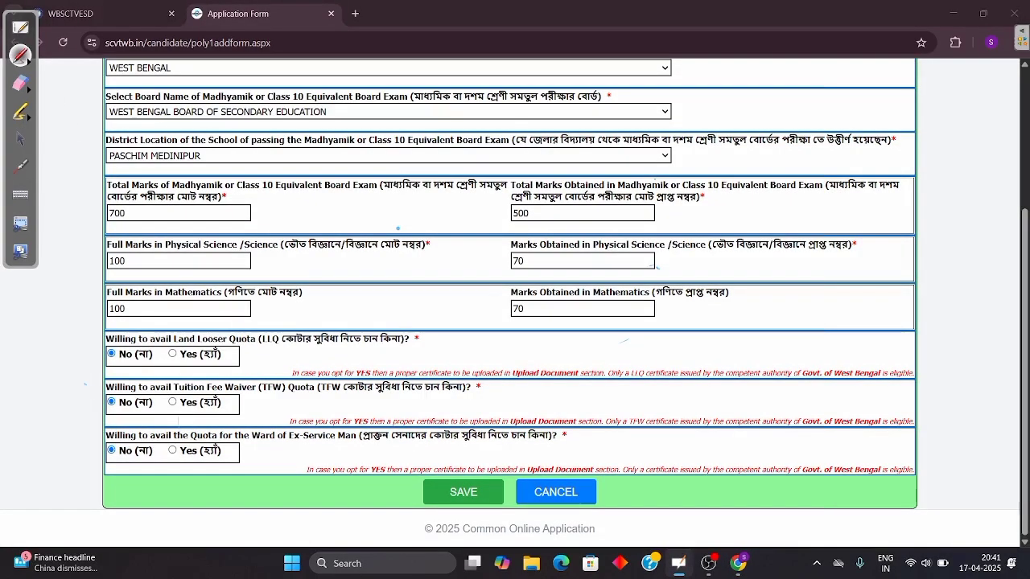
drag(86, 385, 134, 371)
drag(53, 439, 119, 417)
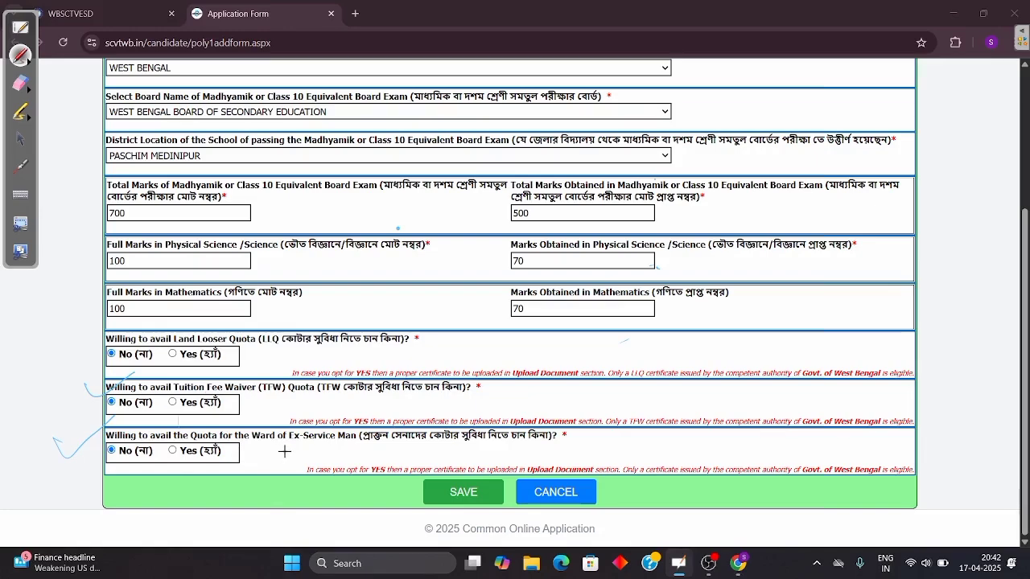
mouse_move(480, 452)
mouse_down()
mouse_move(429, 482)
mouse_move(490, 455)
mouse_up()
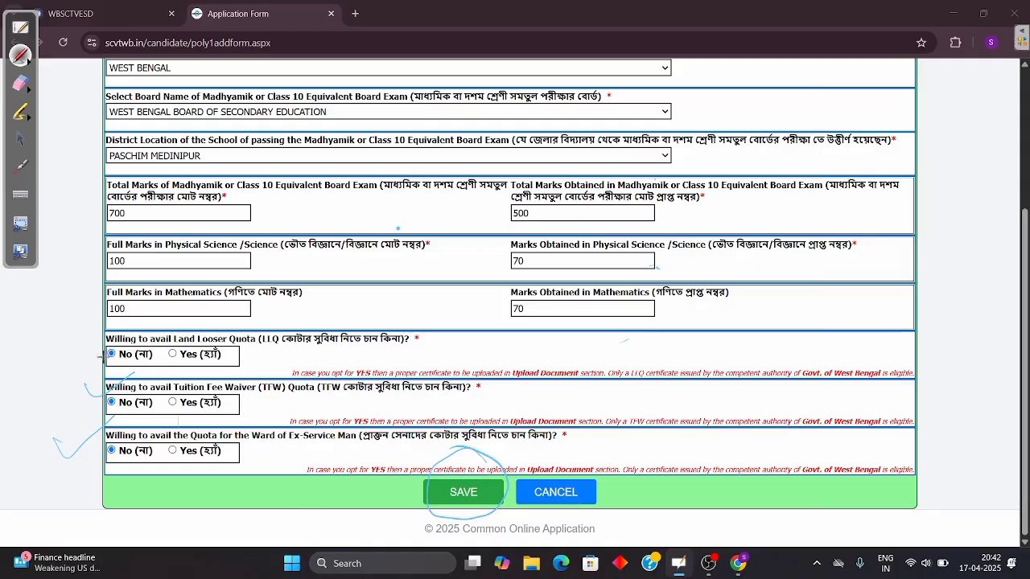
Step: Erase the pen marks and save the Polytechnic 1st Year application form
click(22, 83)
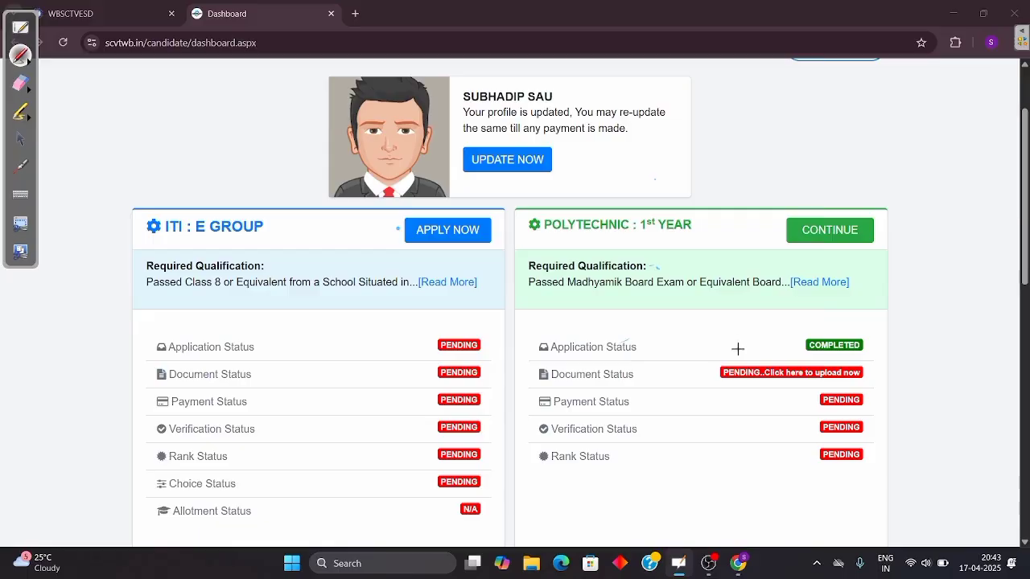
Step: Circle Application Status on the POLYTECHNIC : 1st YEAR card and draw a pen tick beside each of its five status rows
drag(607, 328, 528, 331)
drag(596, 355, 646, 329)
mouse_move(875, 329)
mouse_down()
mouse_move(885, 344)
mouse_move(962, 311)
mouse_up()
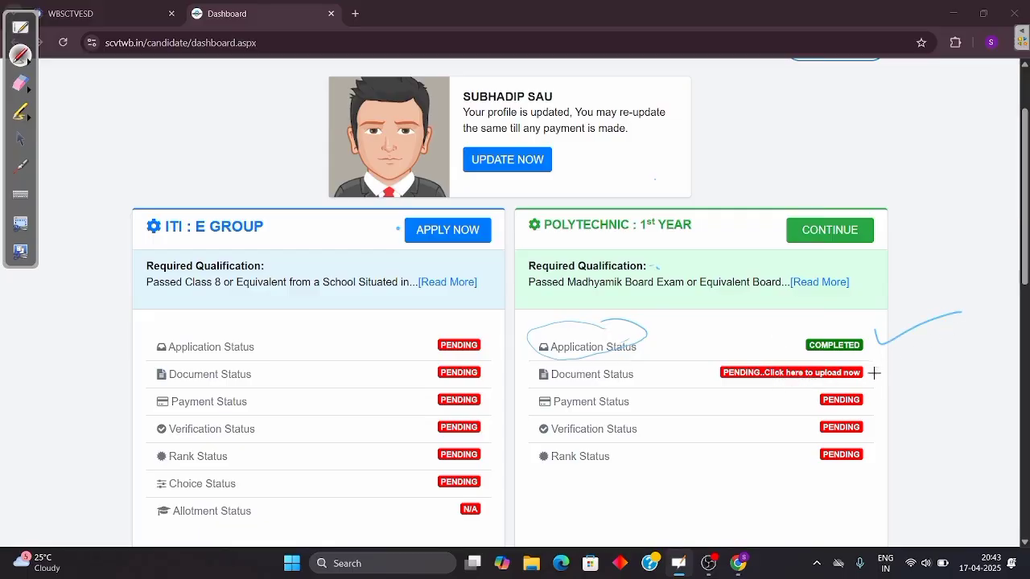
drag(873, 362, 940, 341)
drag(885, 384, 957, 367)
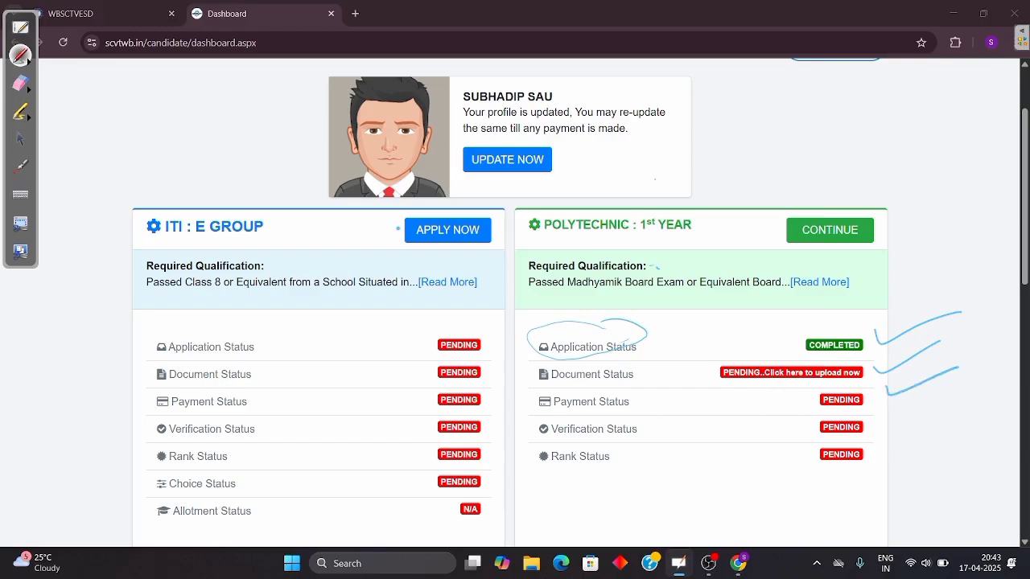
drag(880, 417, 953, 396)
drag(880, 453, 961, 422)
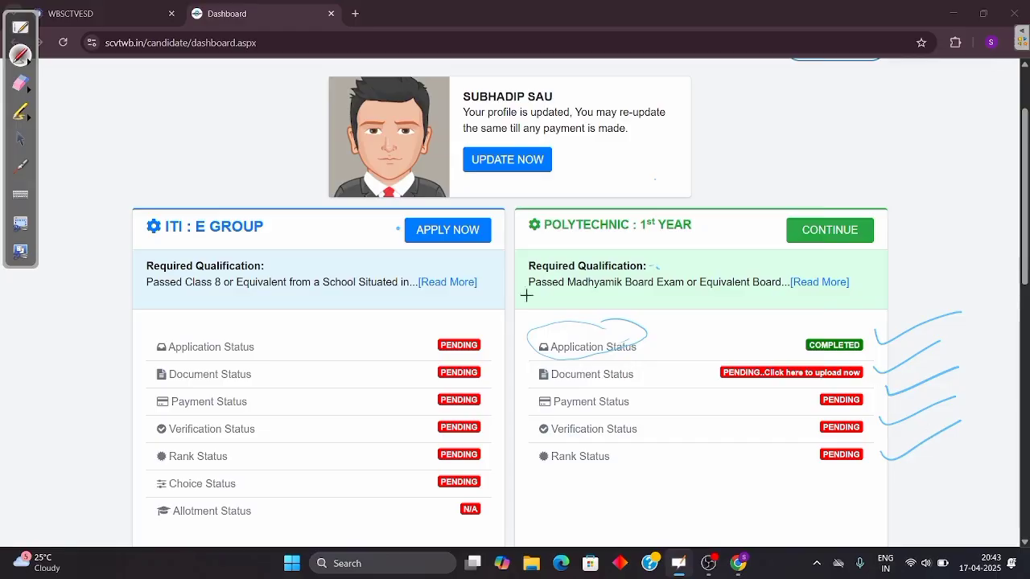
Step: Erase the pen marks from the POLYTECHNIC : 1st YEAR card and open its pending document upload page
click(20, 83)
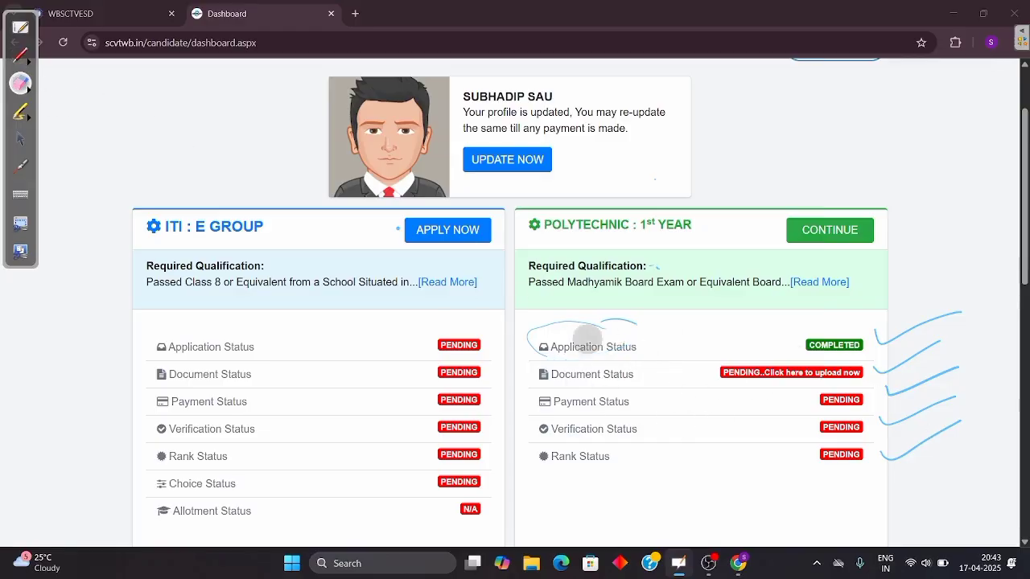
mouse_move(573, 338)
mouse_down()
mouse_move(627, 323)
mouse_move(892, 384)
mouse_move(876, 395)
mouse_move(930, 425)
mouse_move(828, 412)
mouse_up()
click(21, 56)
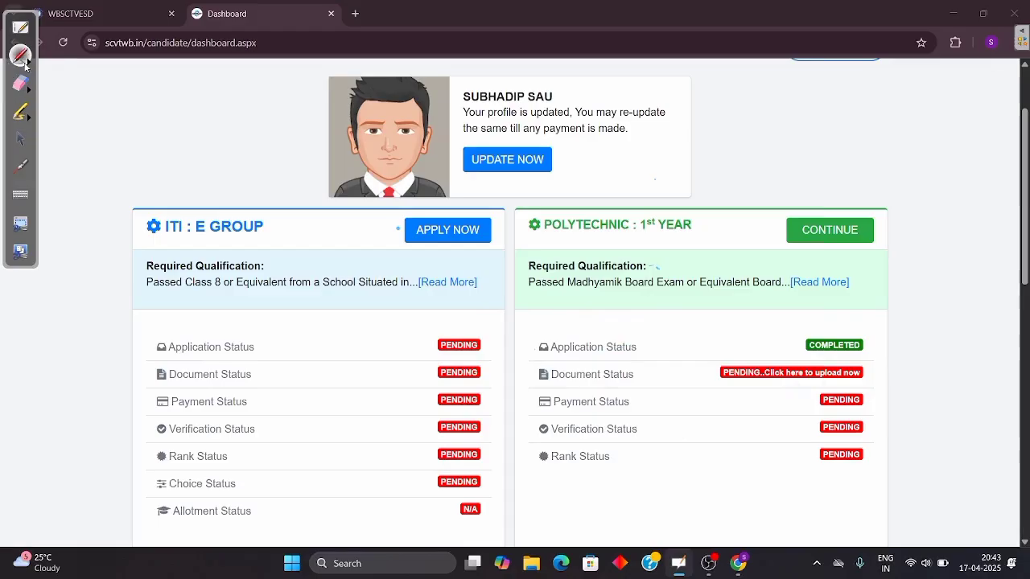
click(21, 139)
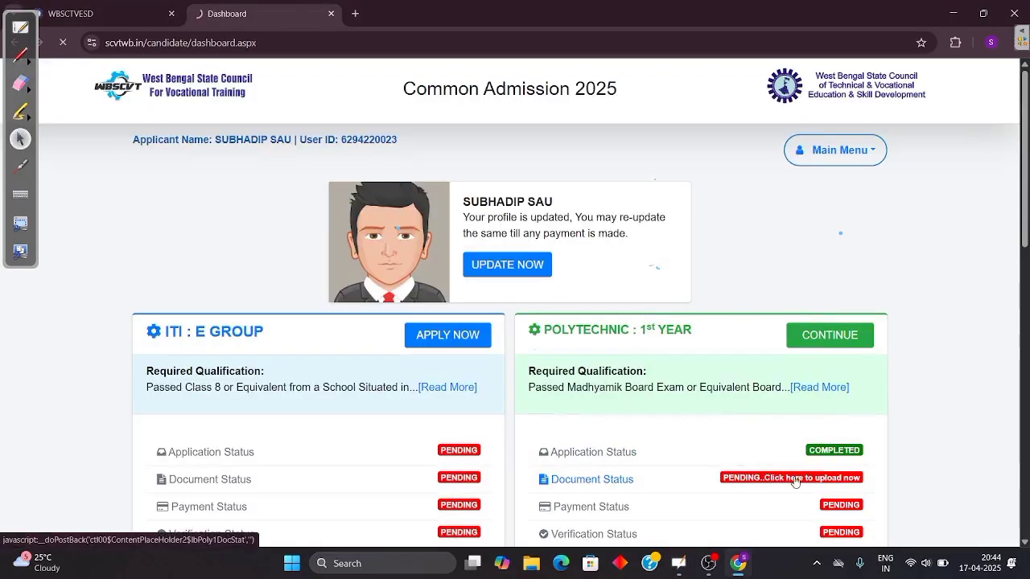
click(793, 478)
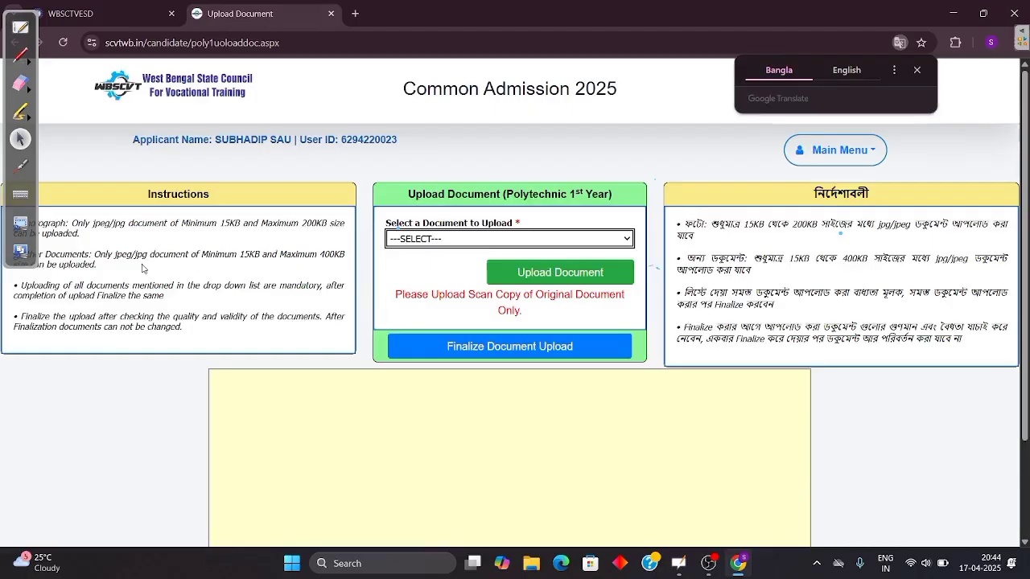
Step: View the list of documents to upload, and mark the photo (15KB, 200KB) and other-document (15KB, 400KB) size limits in the Bengali instructions
click(506, 239)
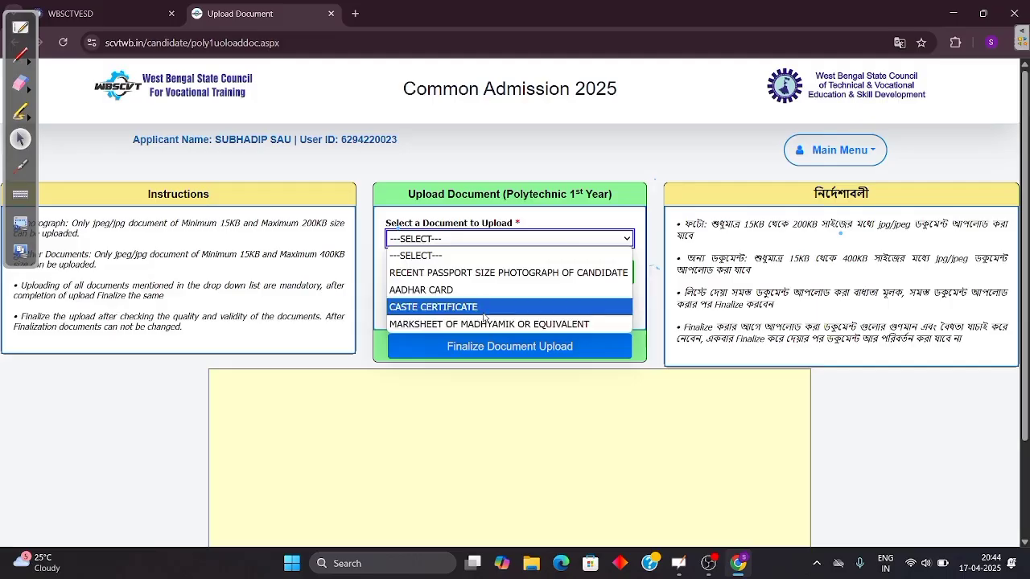
click(21, 55)
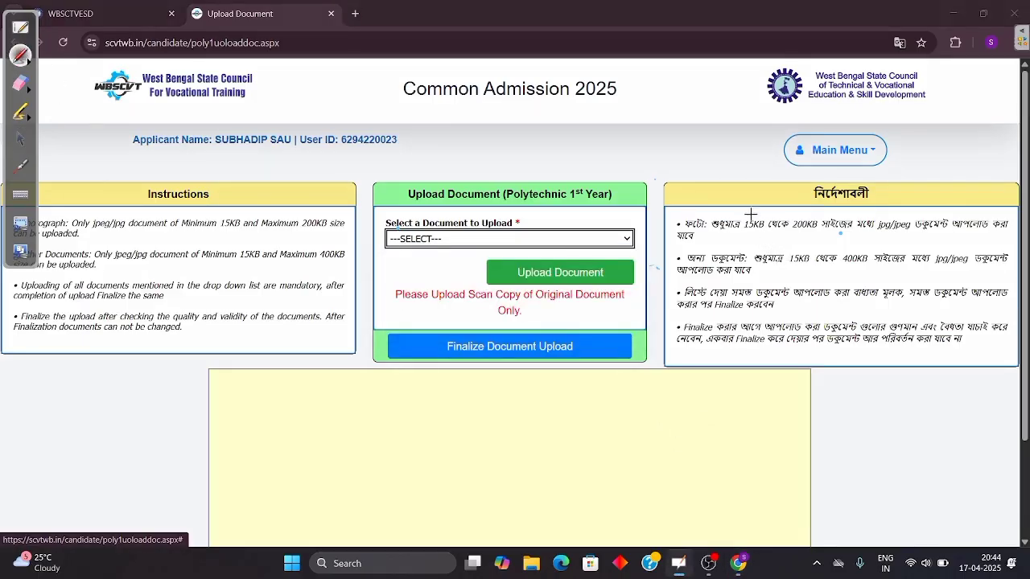
drag(750, 214, 804, 189)
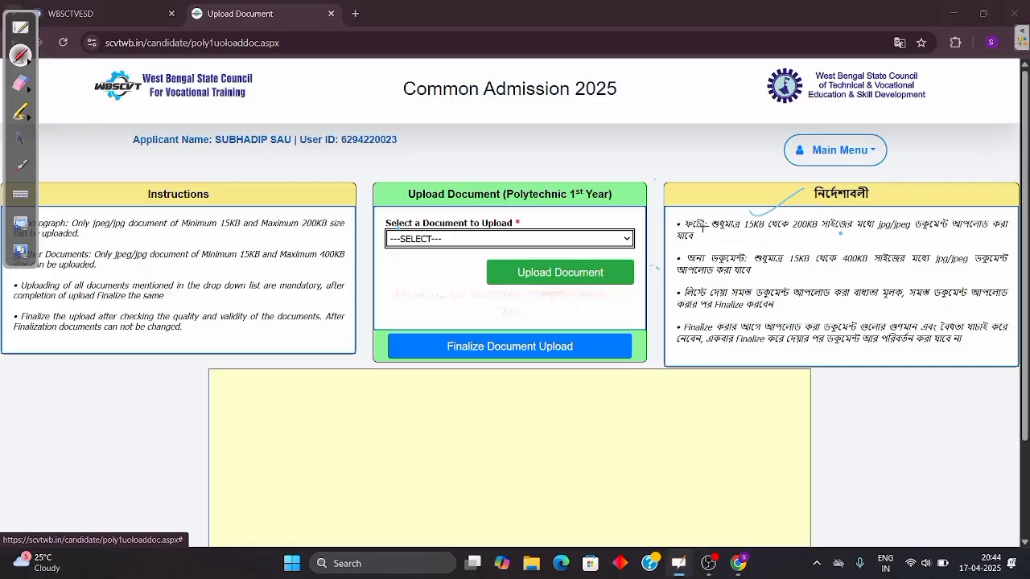
drag(689, 199, 690, 215)
drag(745, 241, 826, 235)
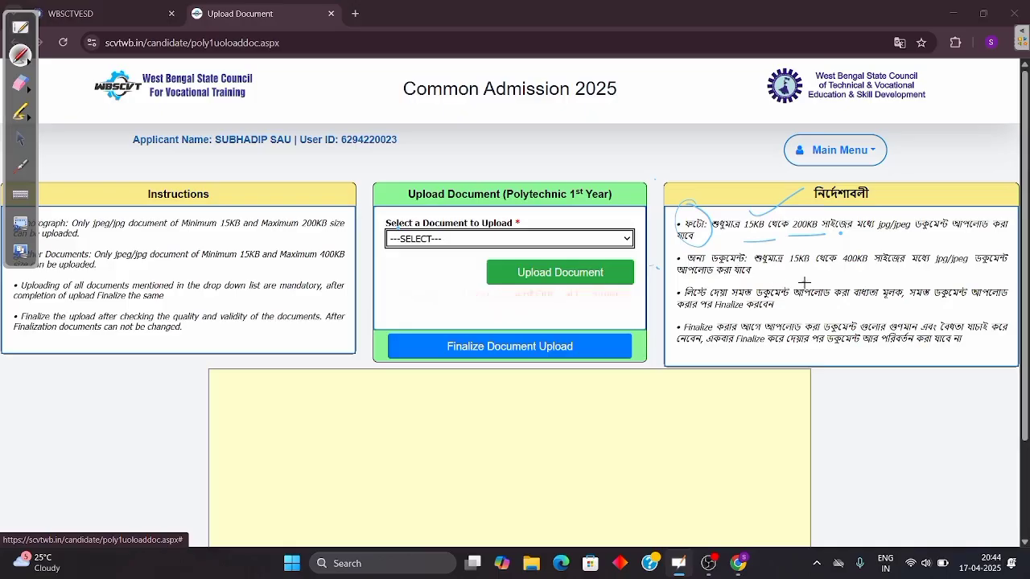
drag(790, 274, 822, 271)
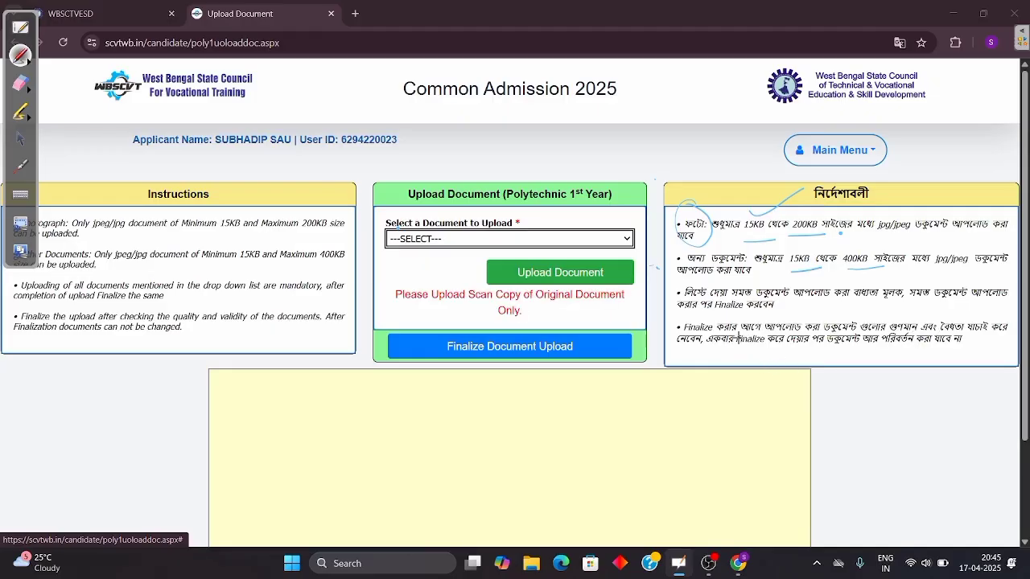
Step: Erase the pen marks and open the upload dialog for RECENT PASSPORT SIZE PHOTOGRAPH OF CANDIDATE
click(21, 83)
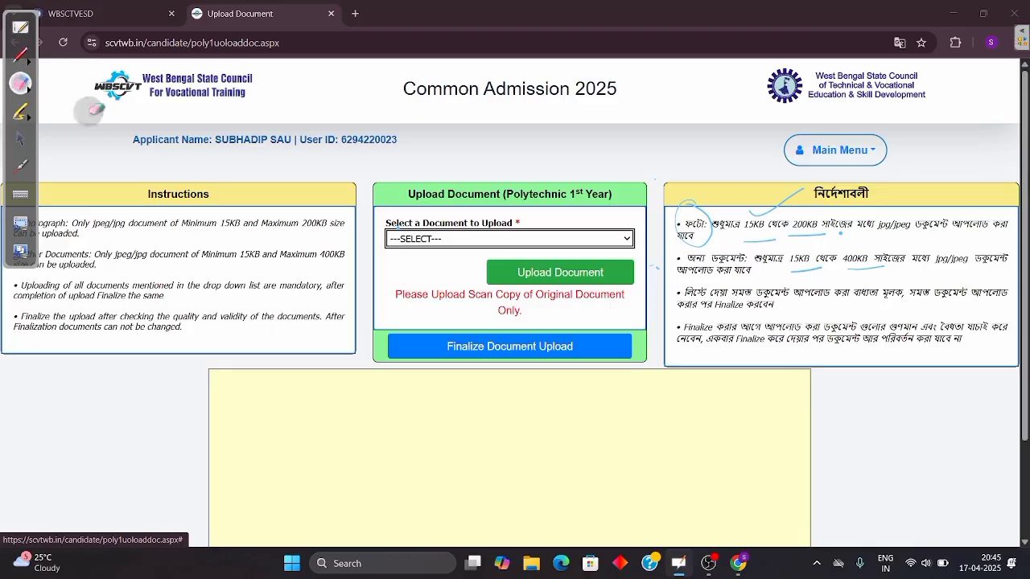
mouse_move(684, 243)
mouse_down()
mouse_move(828, 218)
mouse_move(789, 281)
mouse_up()
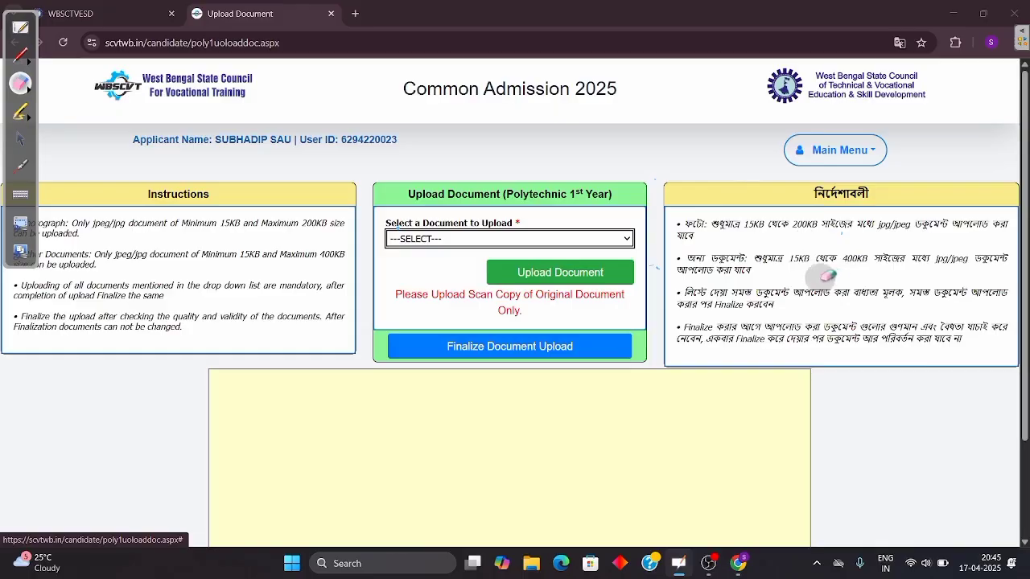
click(21, 54)
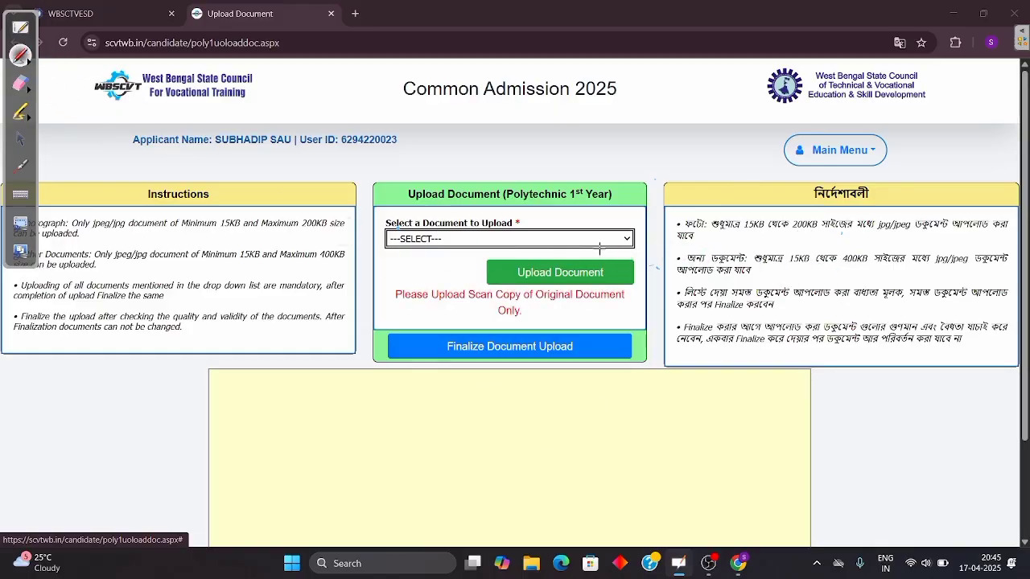
click(21, 141)
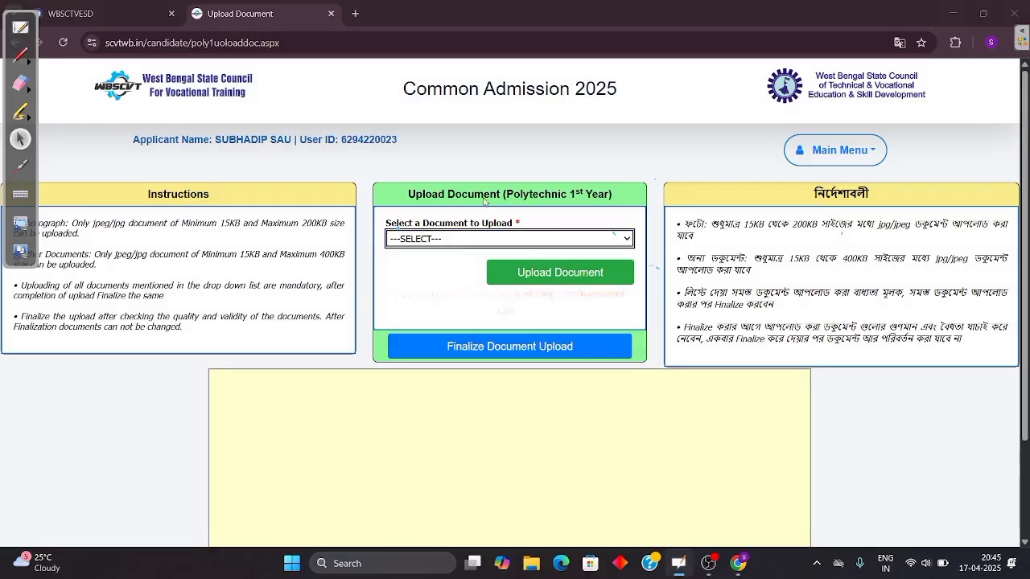
click(616, 240)
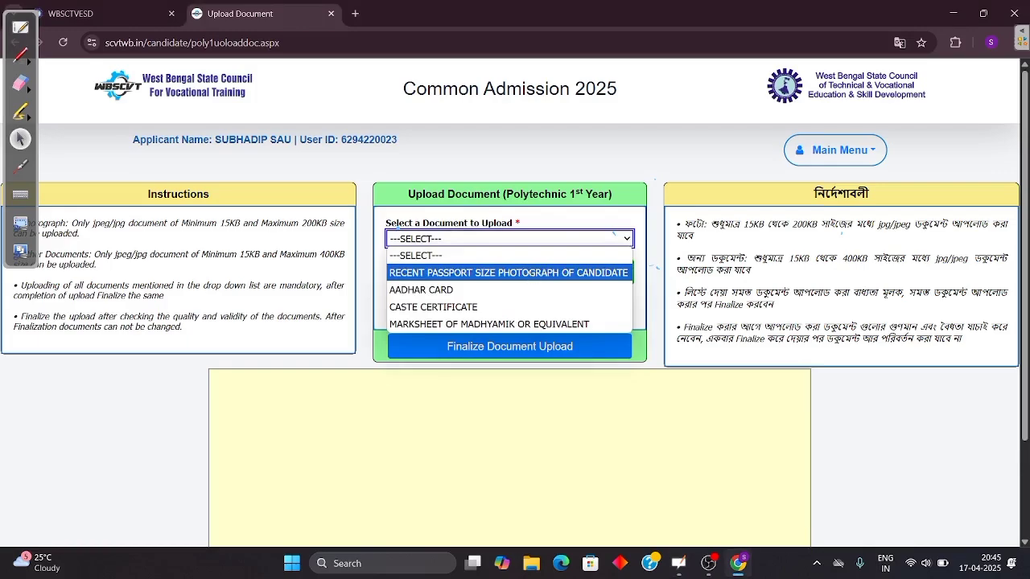
click(527, 272)
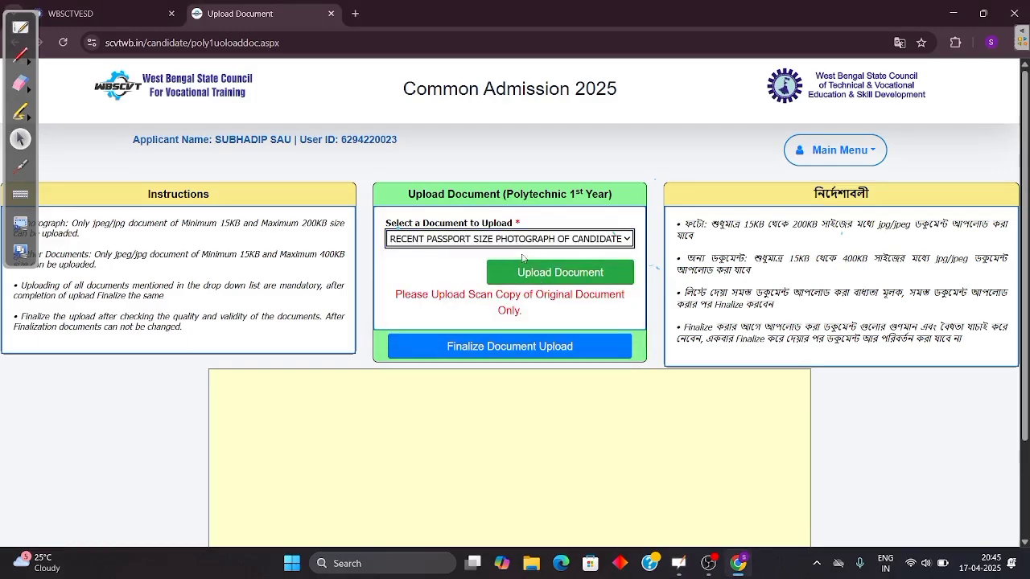
click(550, 278)
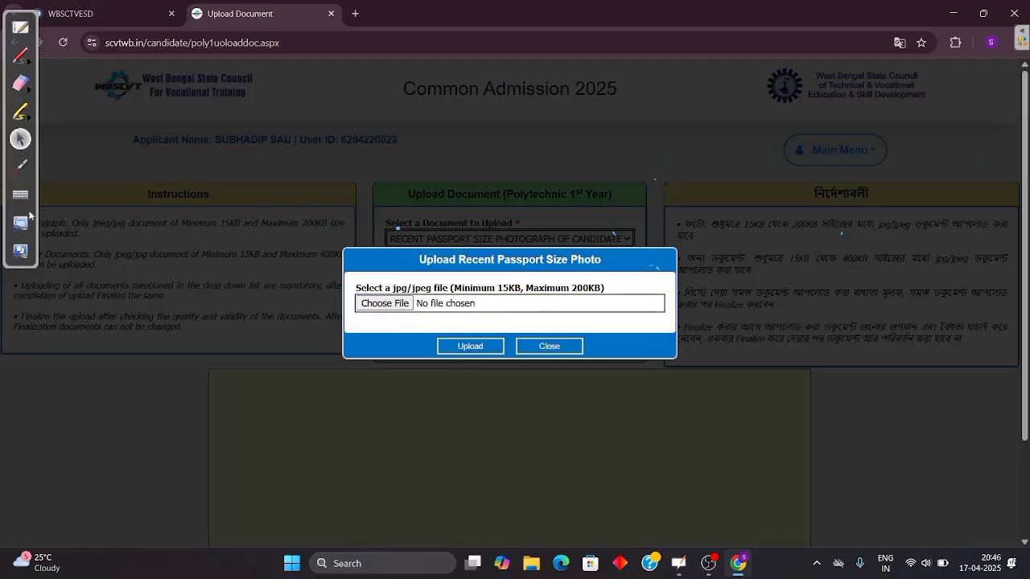
Step: Draw pen circles around Choose File and Upload in the passport size photo dialog
click(24, 58)
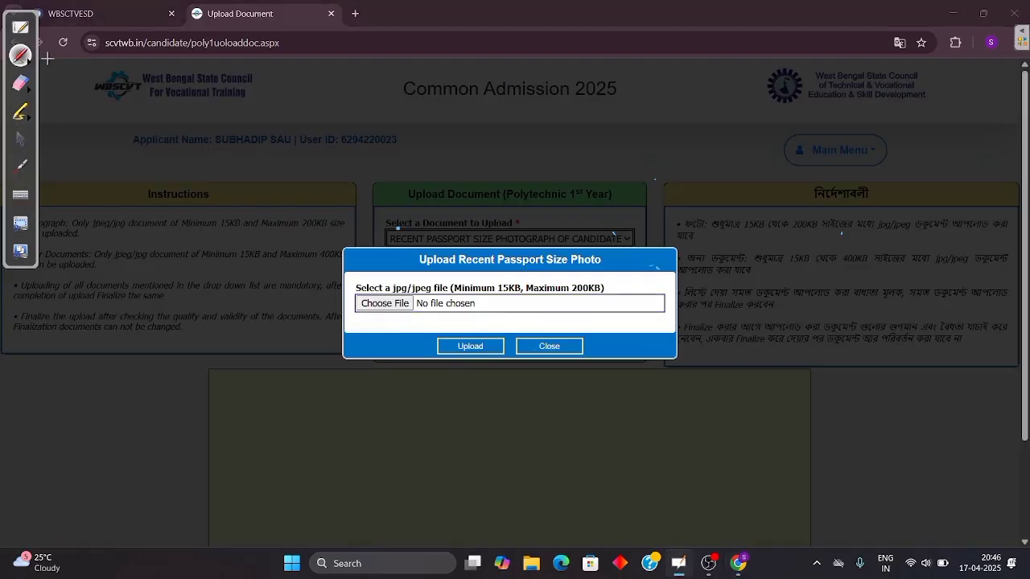
mouse_move(429, 282)
mouse_down()
mouse_move(410, 278)
mouse_move(441, 312)
mouse_up()
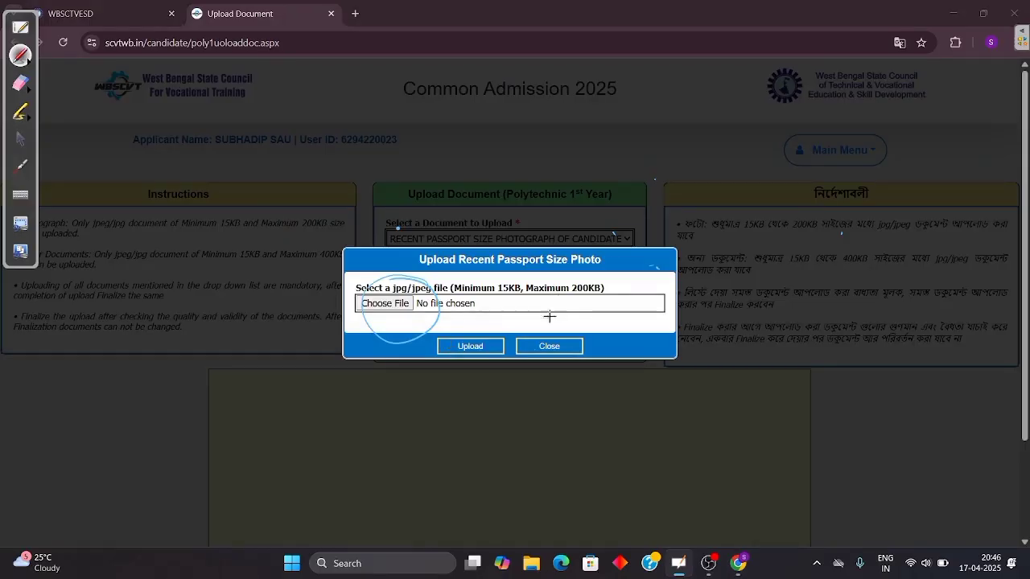
mouse_move(470, 375)
mouse_down()
mouse_move(481, 326)
mouse_move(462, 383)
mouse_up()
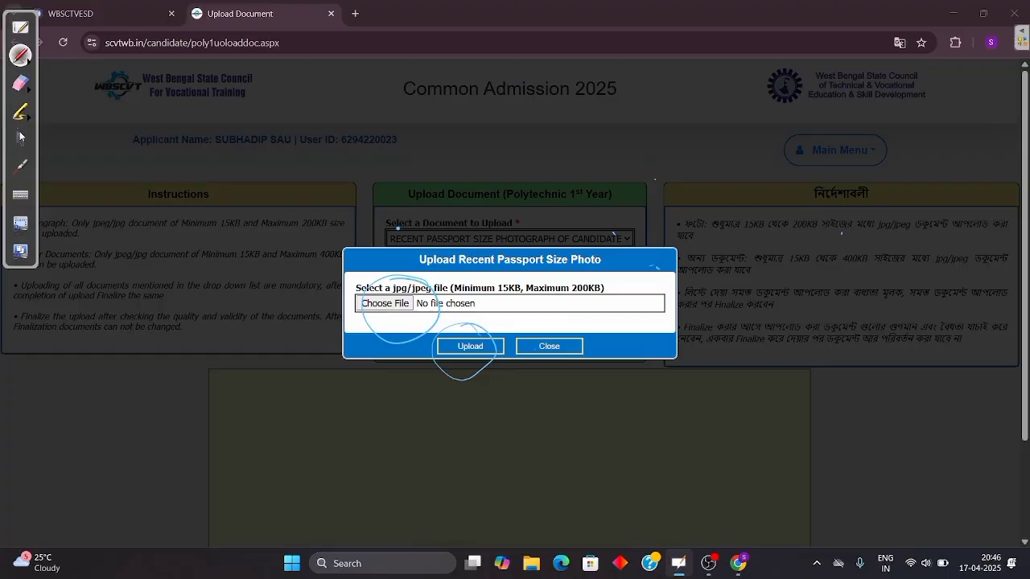
Step: Erase the circles and close the passport size photo dialog without uploading a file
click(21, 83)
mouse_move(473, 296)
mouse_down()
mouse_move(375, 335)
mouse_move(467, 373)
mouse_move(476, 360)
mouse_move(439, 373)
mouse_up()
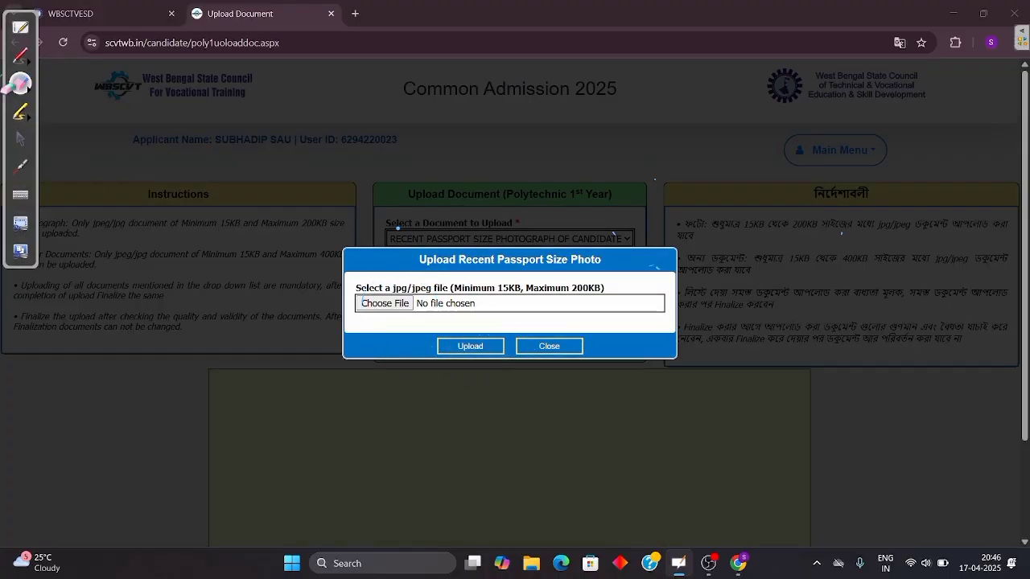
click(24, 140)
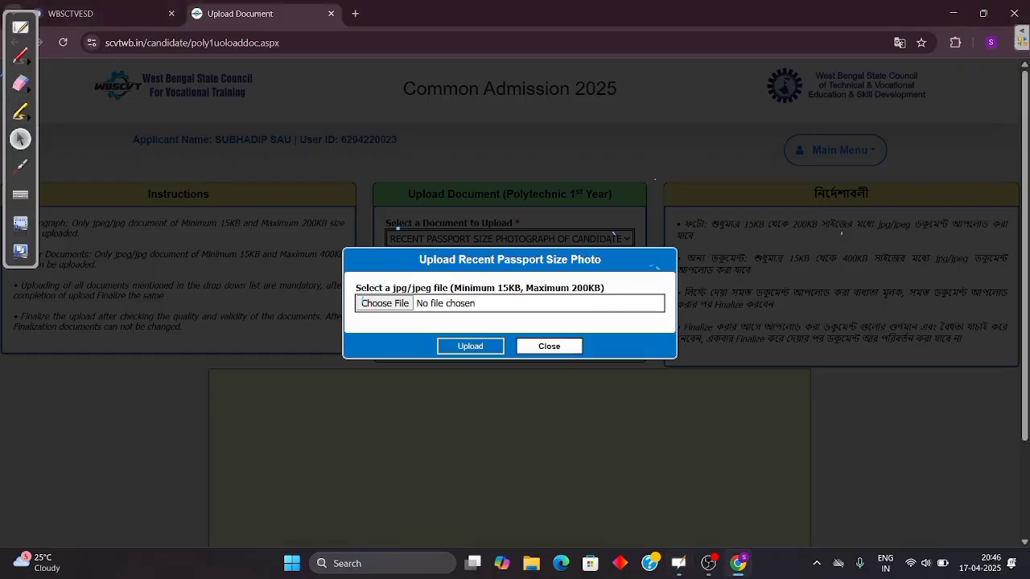
click(571, 347)
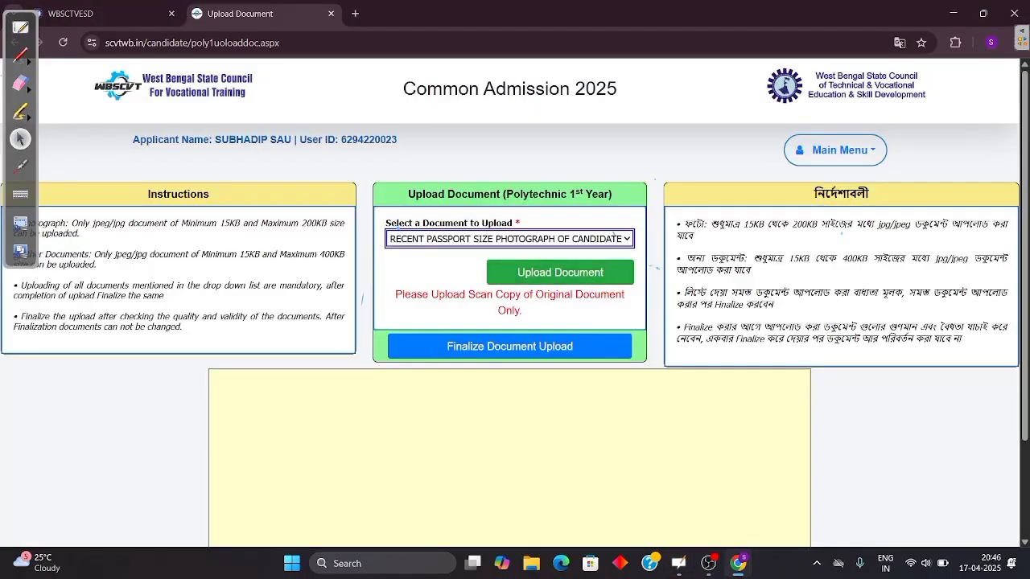
Step: Select MARKSHEET OF MADHYAMIK OR EQUIVALENT as the document to upload and draw a pen circle around Finalize Document Upload
click(610, 239)
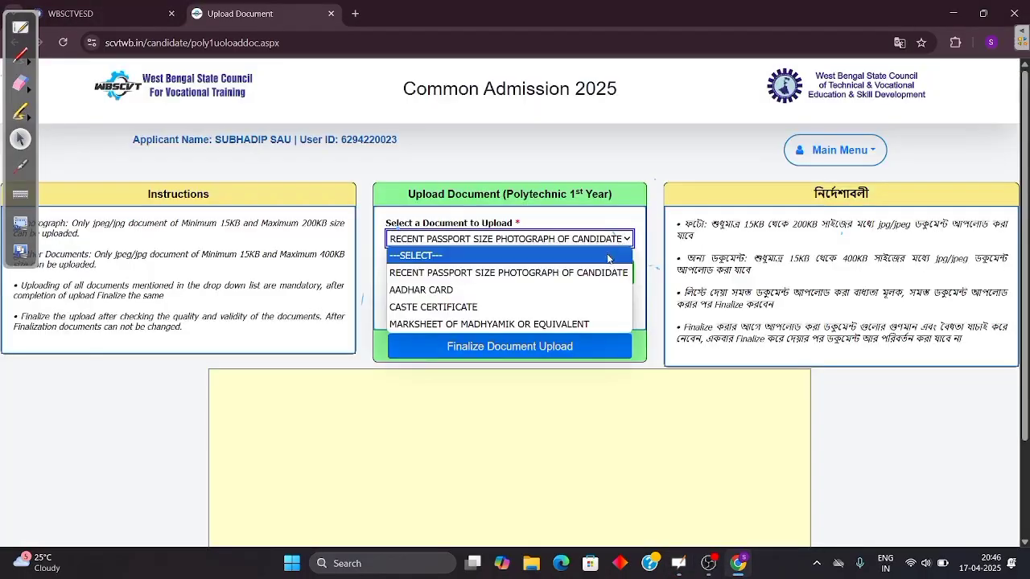
click(581, 325)
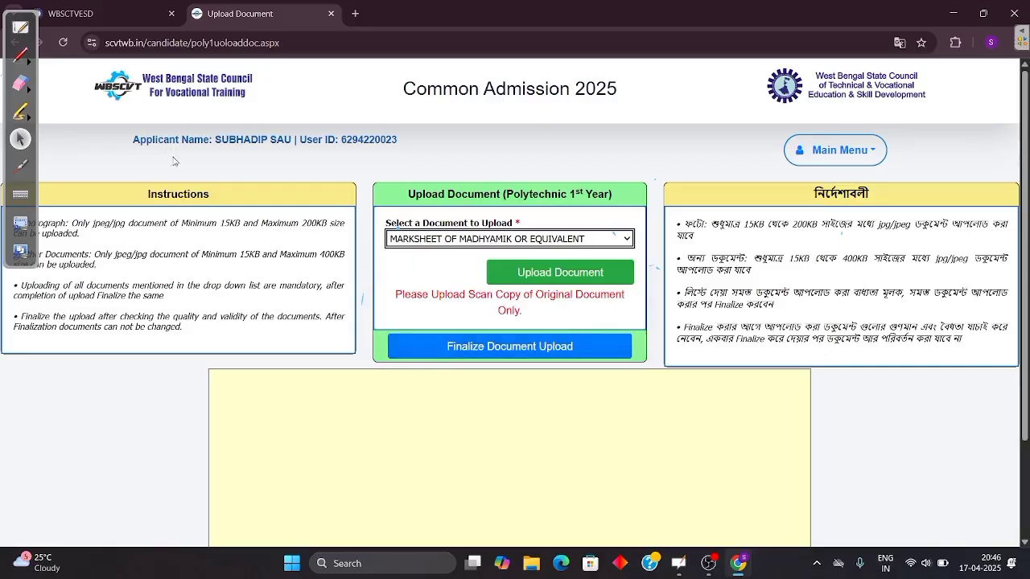
click(21, 55)
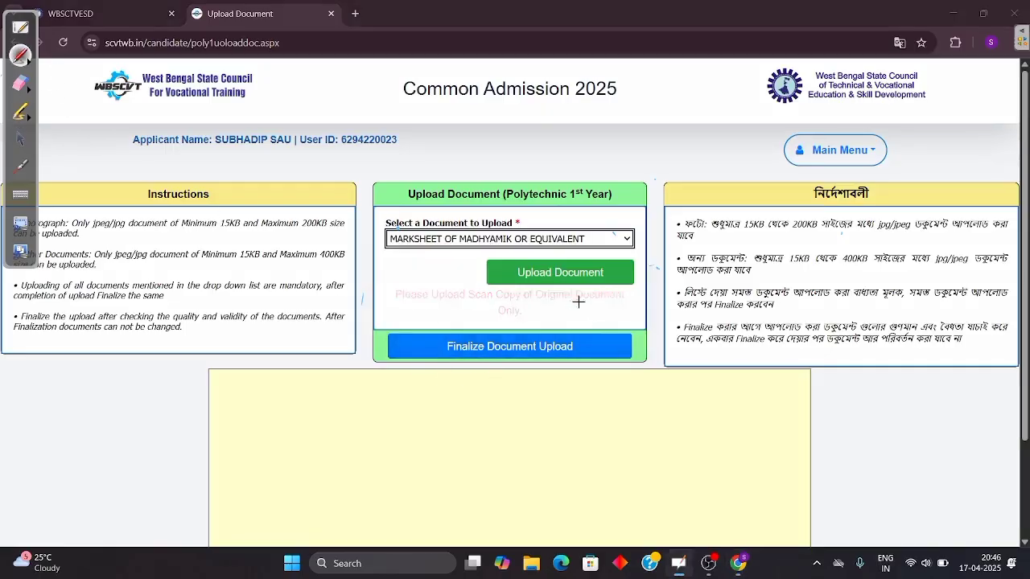
mouse_move(495, 323)
mouse_down()
mouse_move(572, 368)
mouse_move(490, 349)
mouse_up()
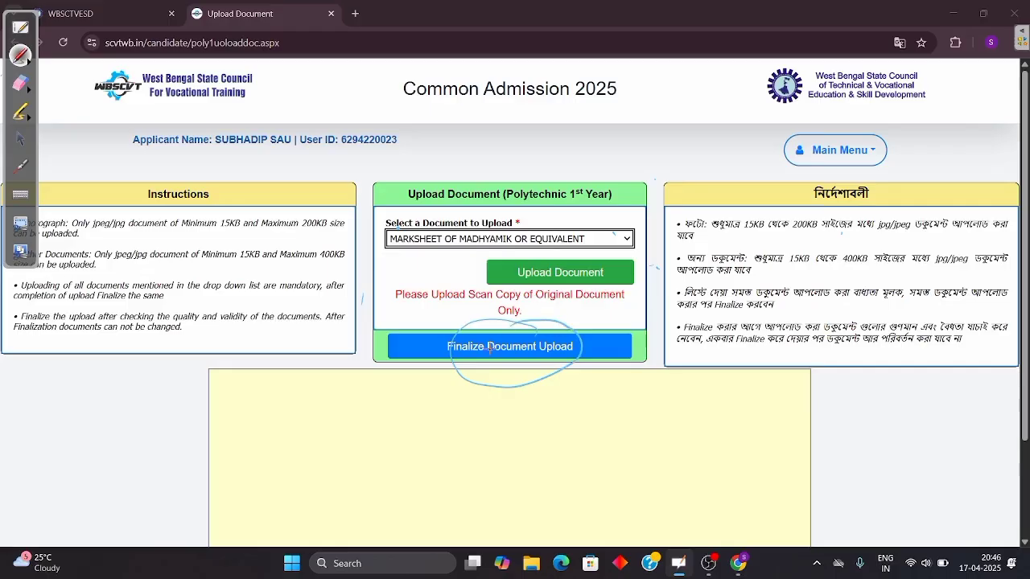
Step: Erase the circle around Finalize Document Upload and close the upload page to return to the dashboard
click(22, 84)
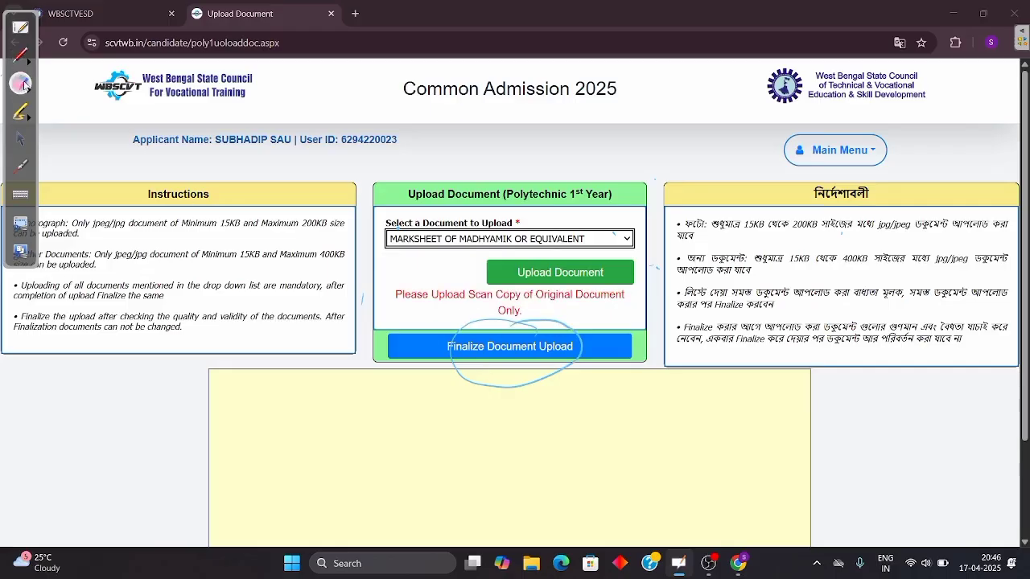
mouse_move(506, 388)
mouse_down()
mouse_move(488, 389)
mouse_move(468, 326)
mouse_move(586, 349)
mouse_up()
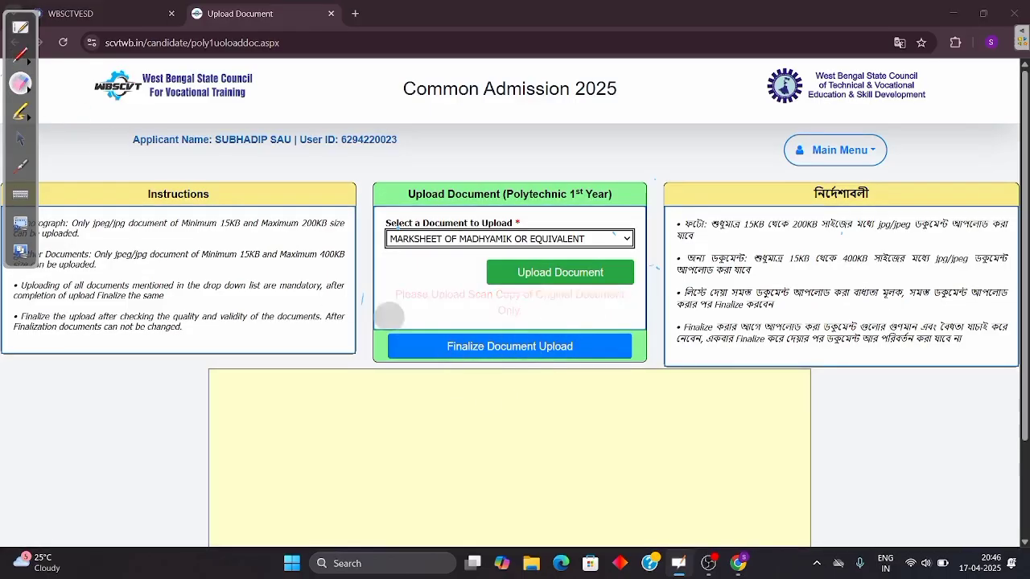
click(20, 139)
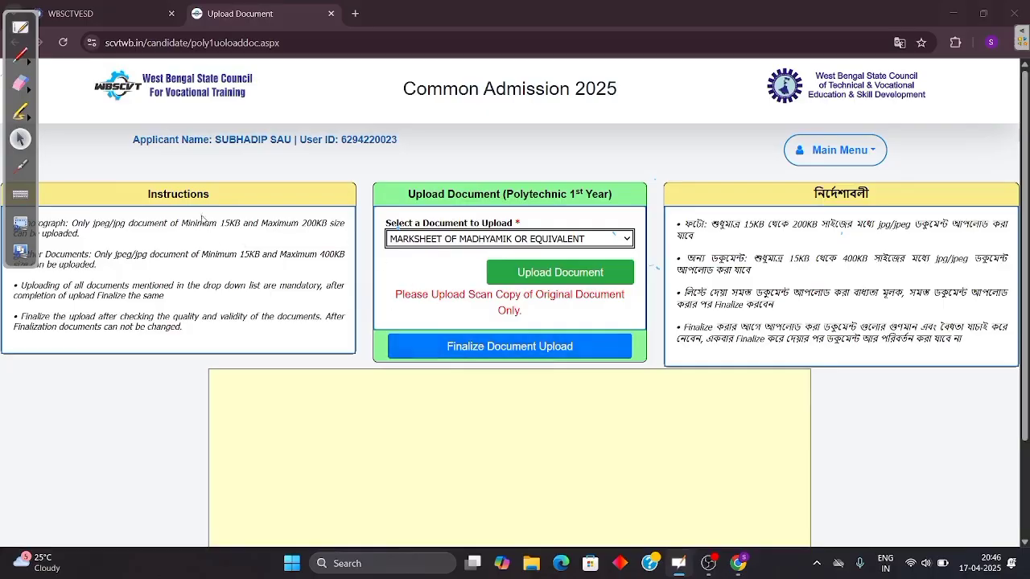
scroll(539, 354, down, 2)
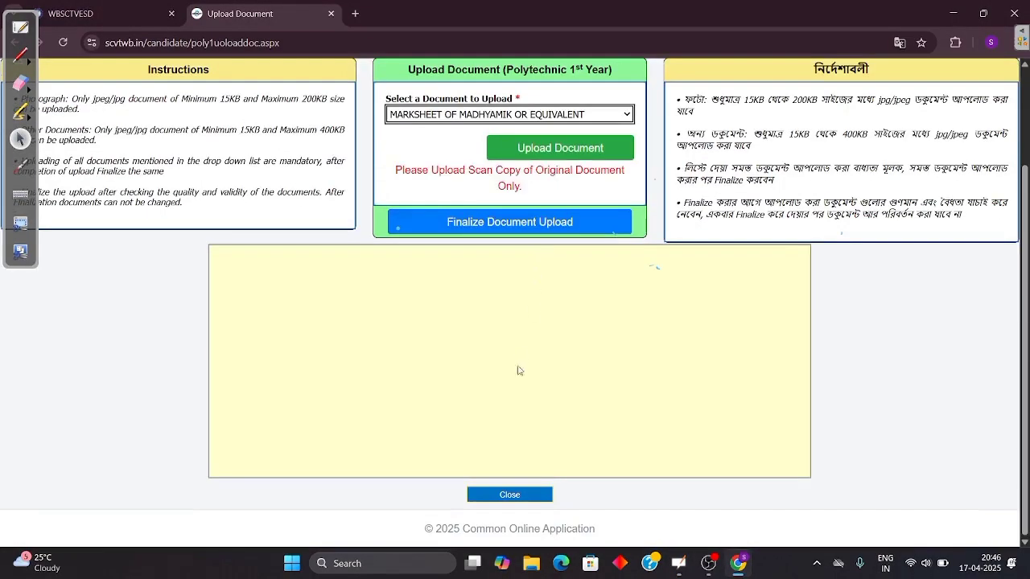
click(550, 493)
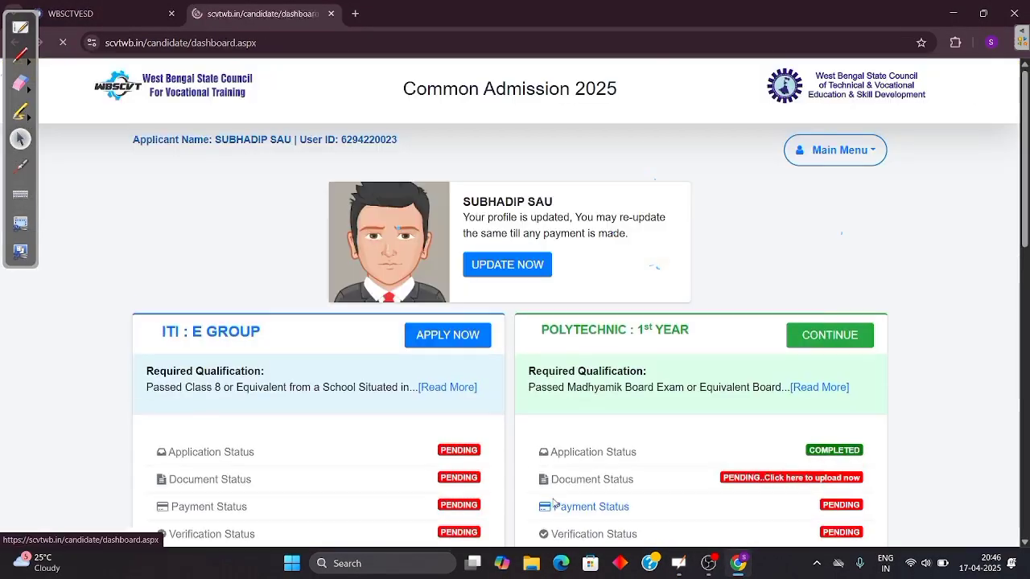
Step: Draw a pen line under the Rank Status row of the POLYTECHNIC : 1st YEAR card, with scribbled strokes below its status
scroll(570, 427, down, 2)
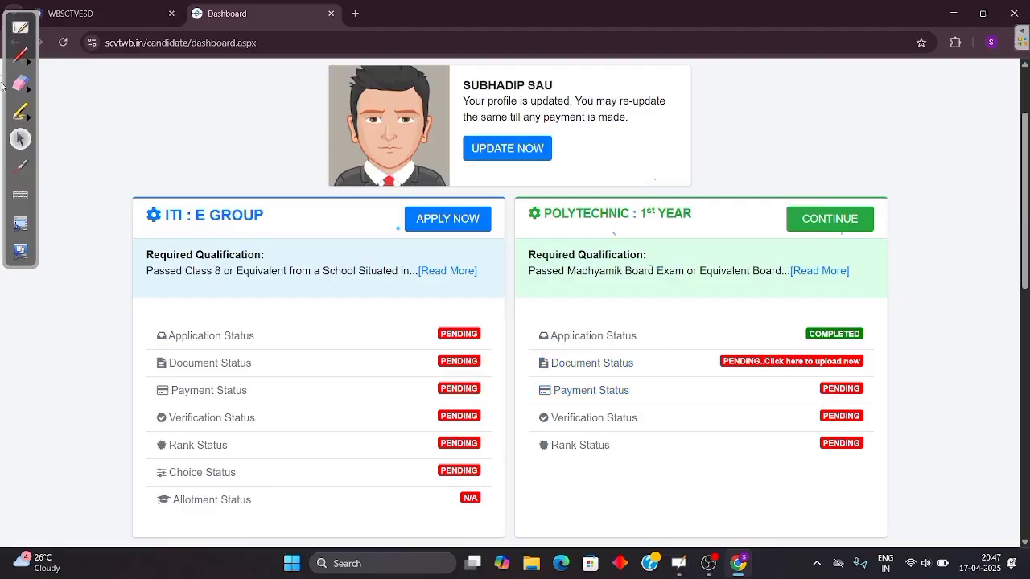
click(21, 55)
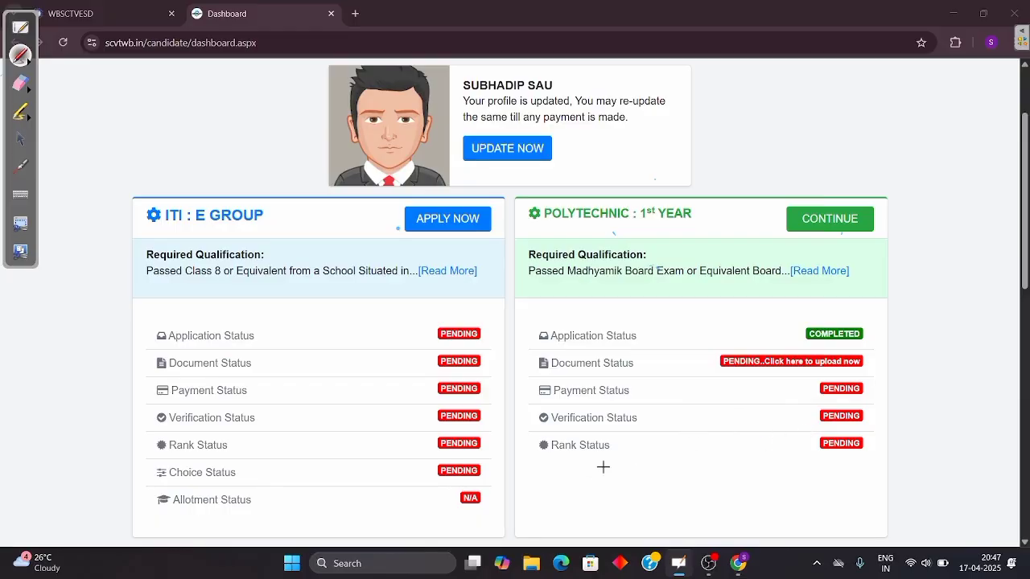
mouse_move(616, 463)
mouse_down()
mouse_move(867, 460)
mouse_move(793, 467)
mouse_up()
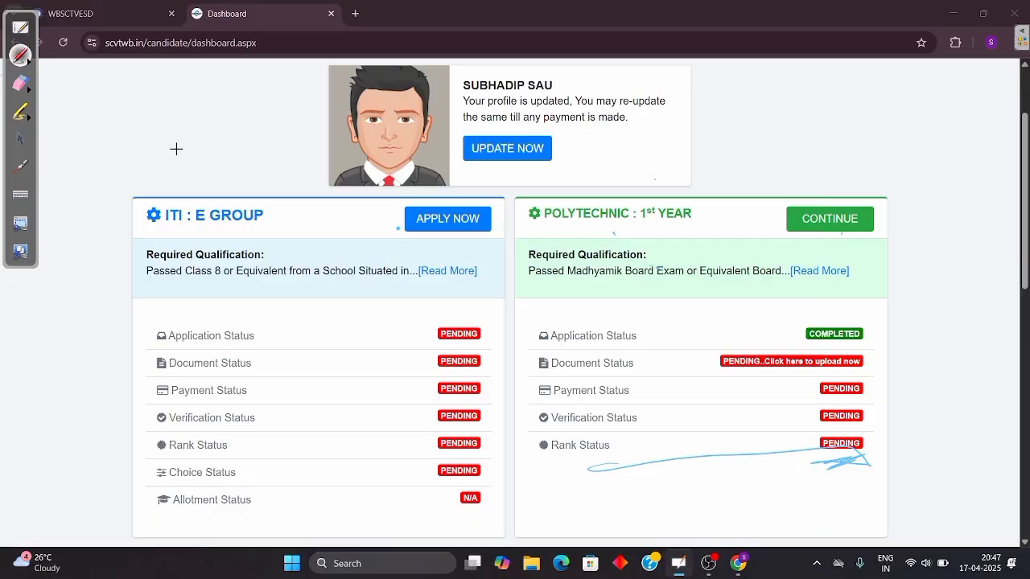
Step: Erase the pen marks under Rank Status and look over the ITI and Polytechnic application cards on the dashboard
click(21, 83)
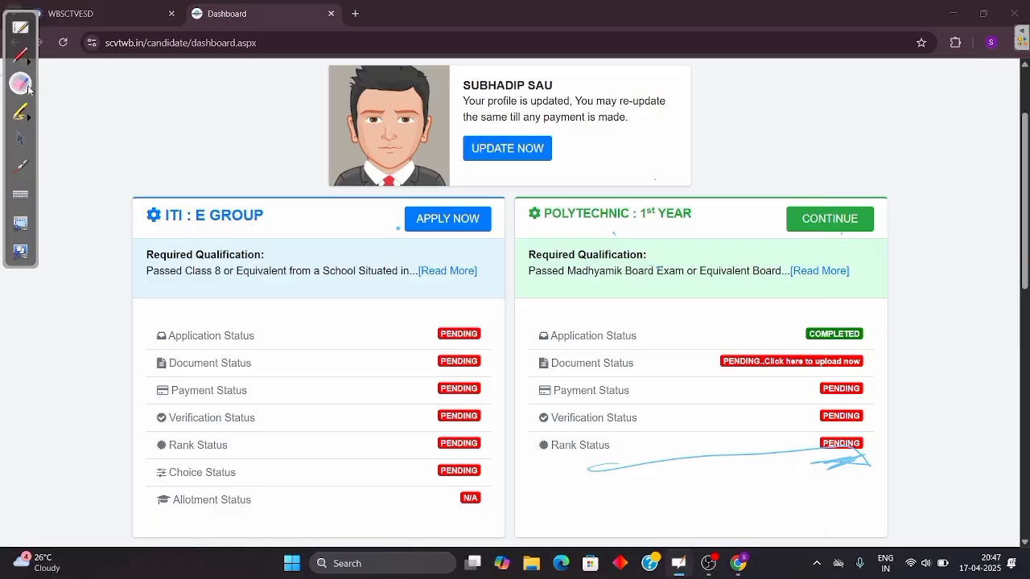
mouse_move(625, 467)
mouse_down()
mouse_move(606, 472)
mouse_move(733, 450)
mouse_move(662, 483)
mouse_move(804, 443)
mouse_move(866, 461)
mouse_up()
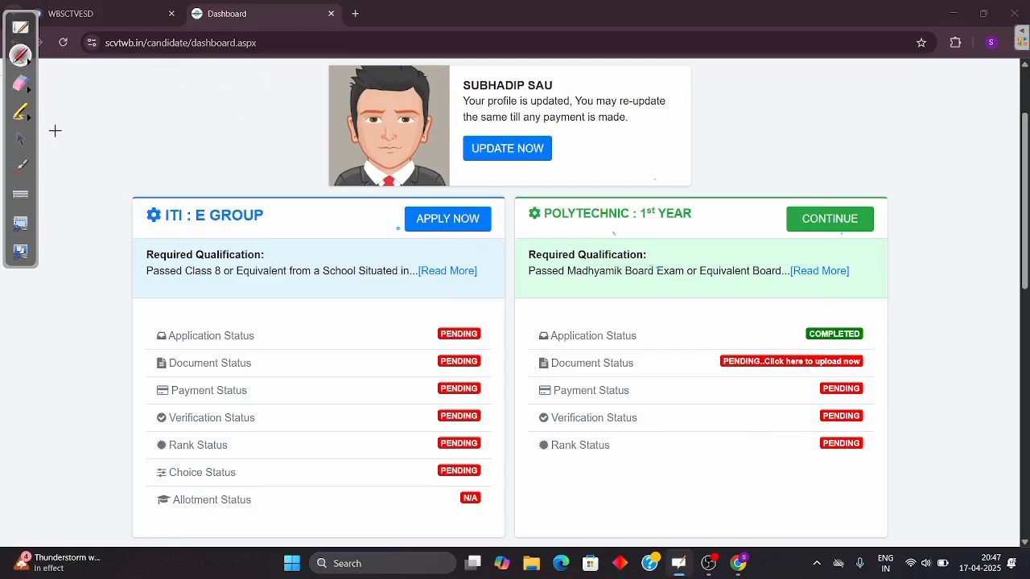
click(21, 138)
scroll(696, 433, down, 4)
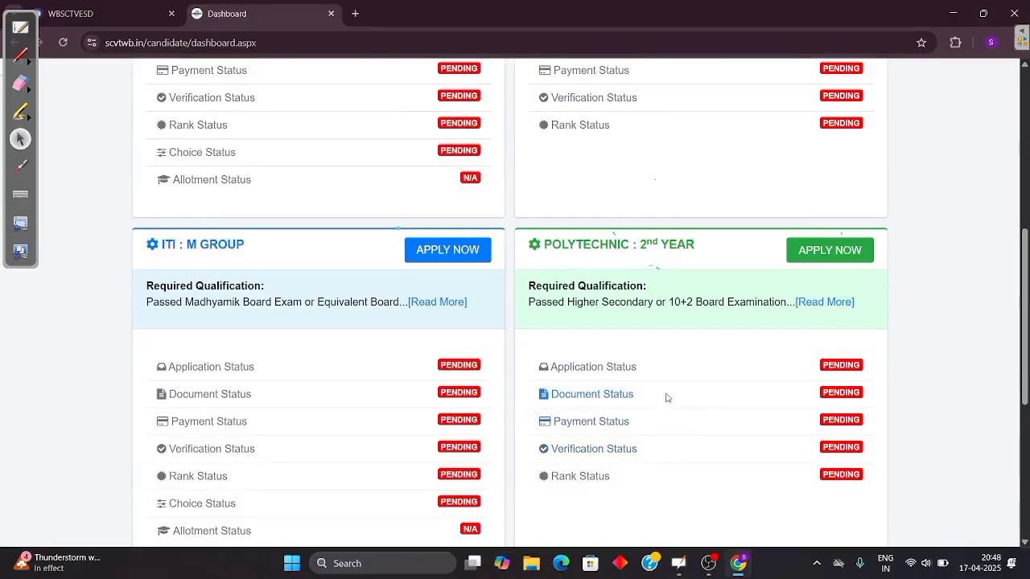
scroll(668, 322, up, 5)
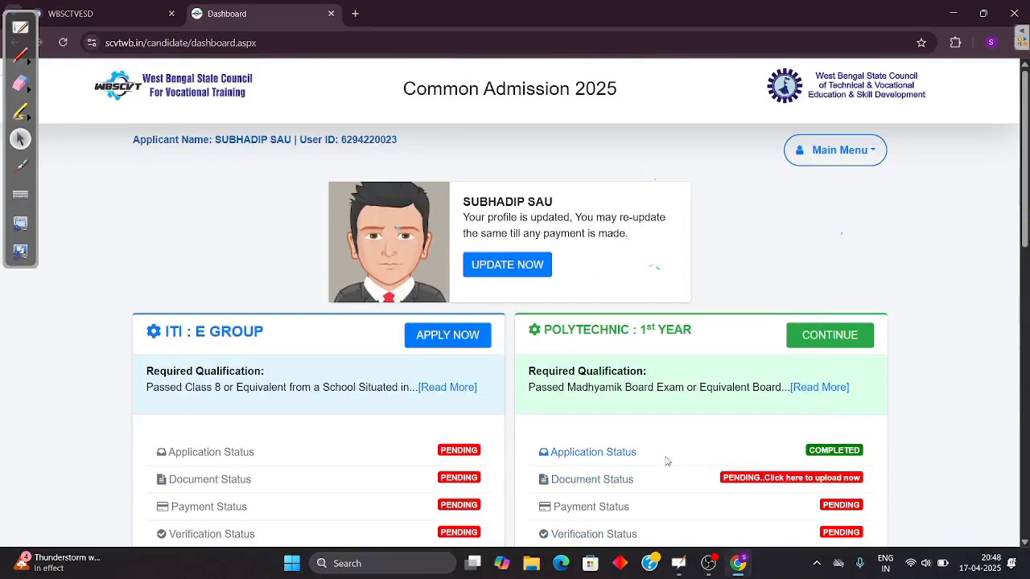
scroll(666, 447, down, 3)
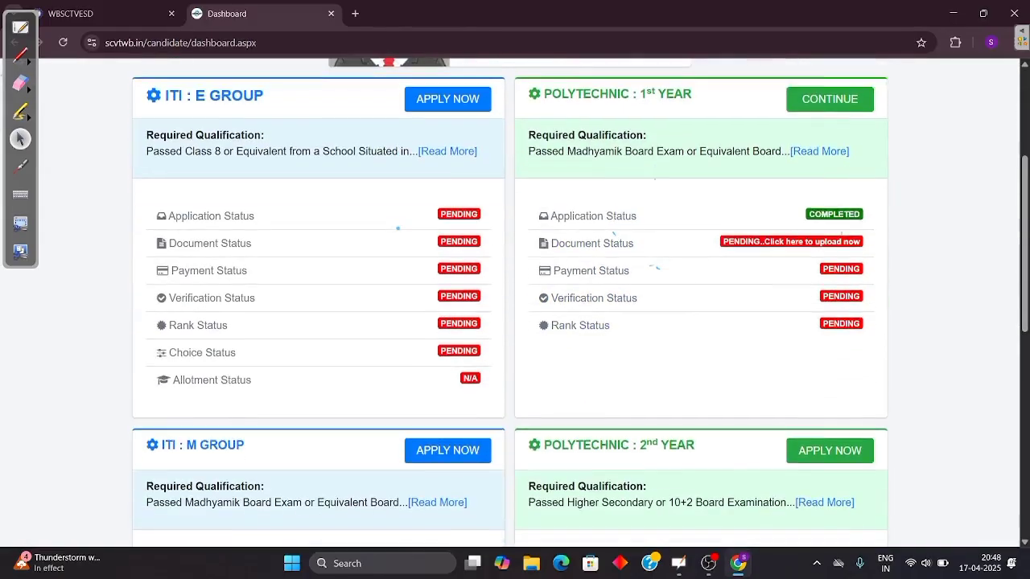